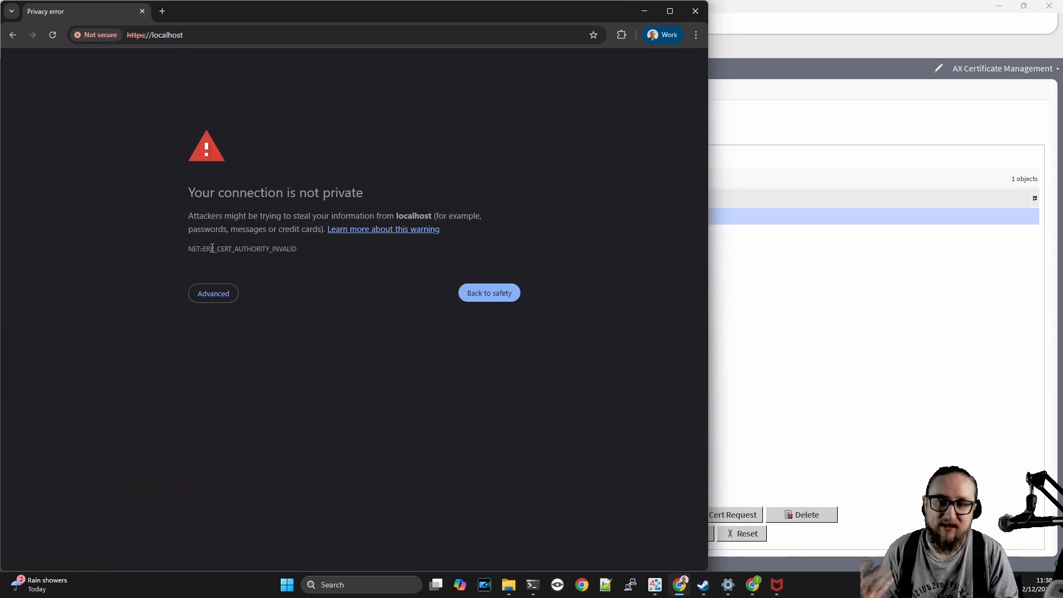
# Step: Examine the certificate error on the localhost page, including its error code, subject, issuer and web address
pyautogui.moveTo(205, 249); pyautogui.dragTo(298, 250)
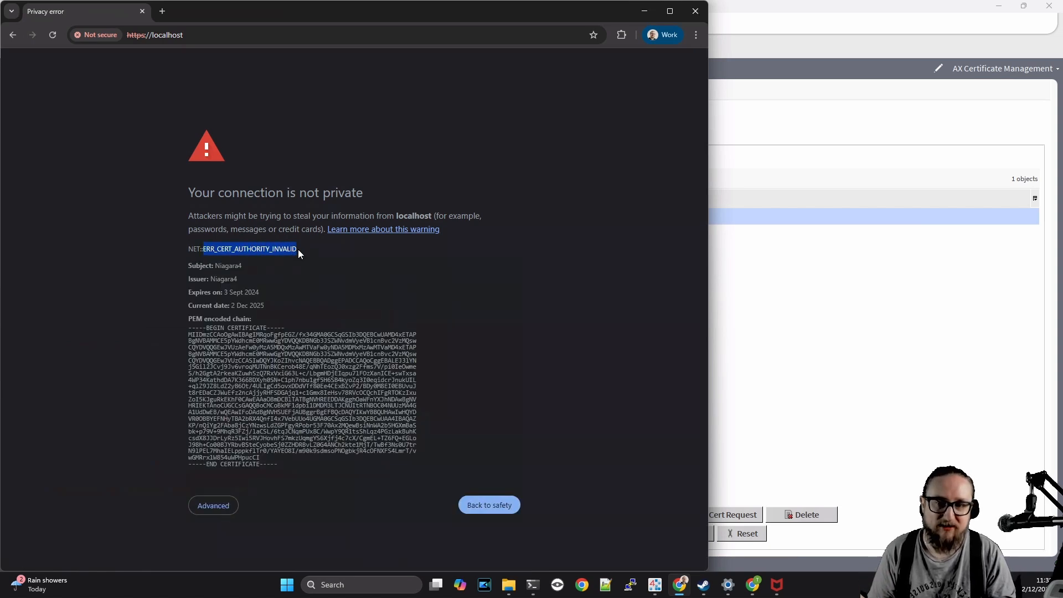
pyautogui.click(298, 250)
pyautogui.click(298, 250)
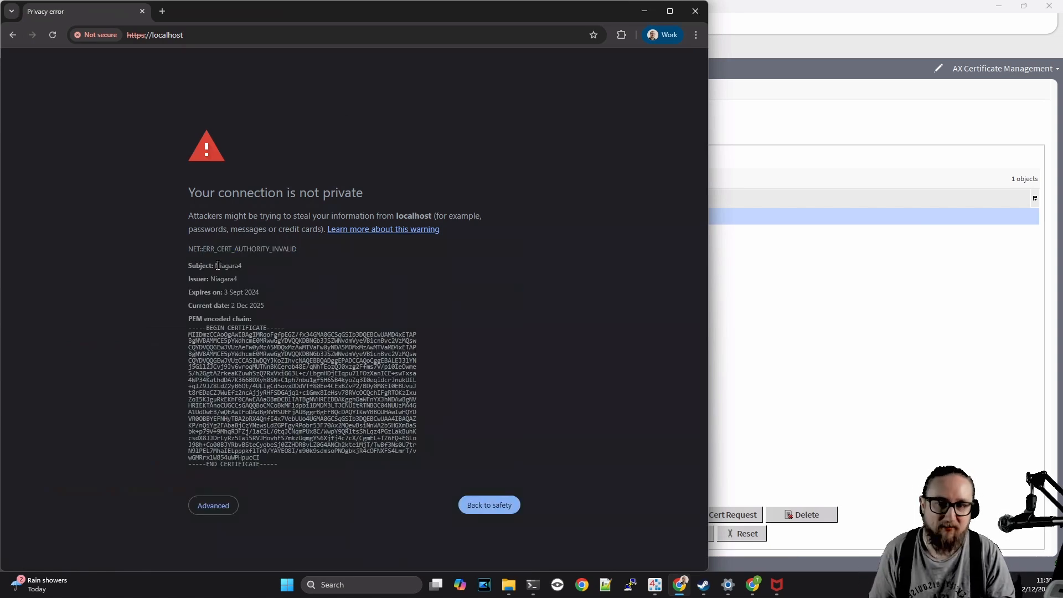
pyautogui.moveTo(216, 265); pyautogui.dragTo(241, 265)
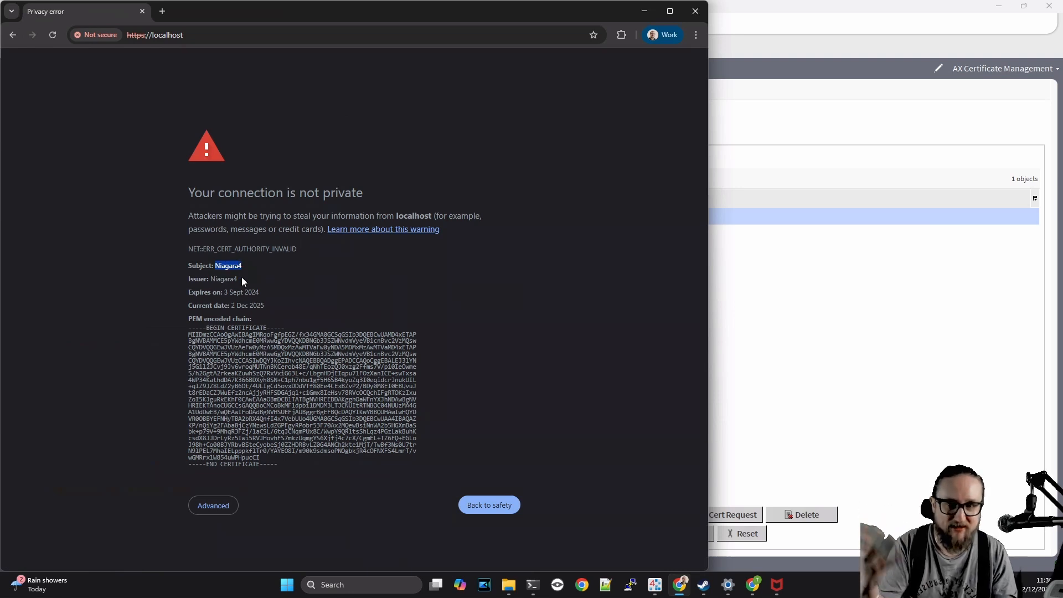
pyautogui.click(195, 37)
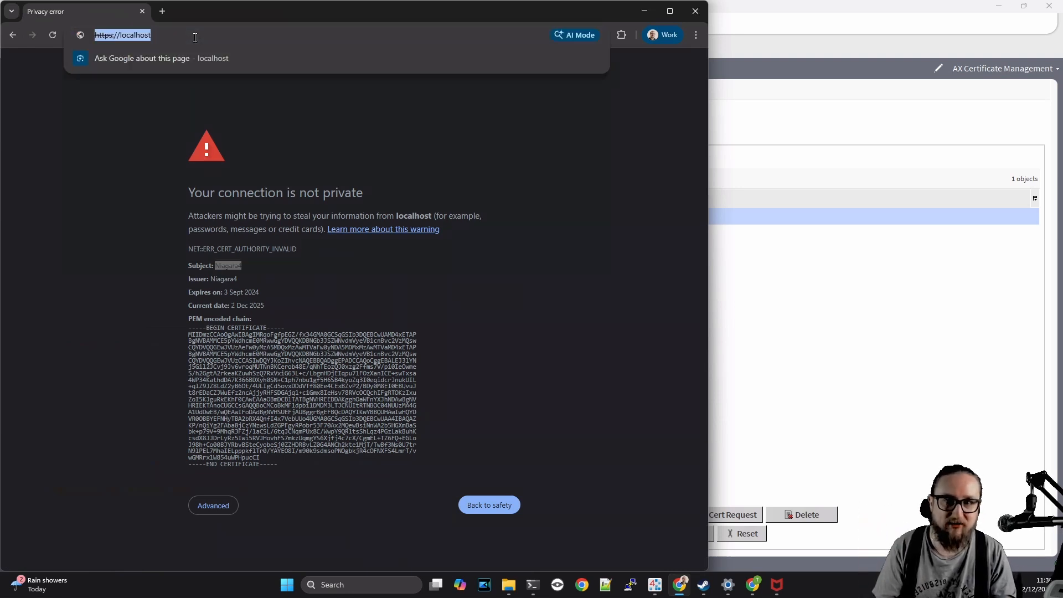
pyautogui.click(288, 285)
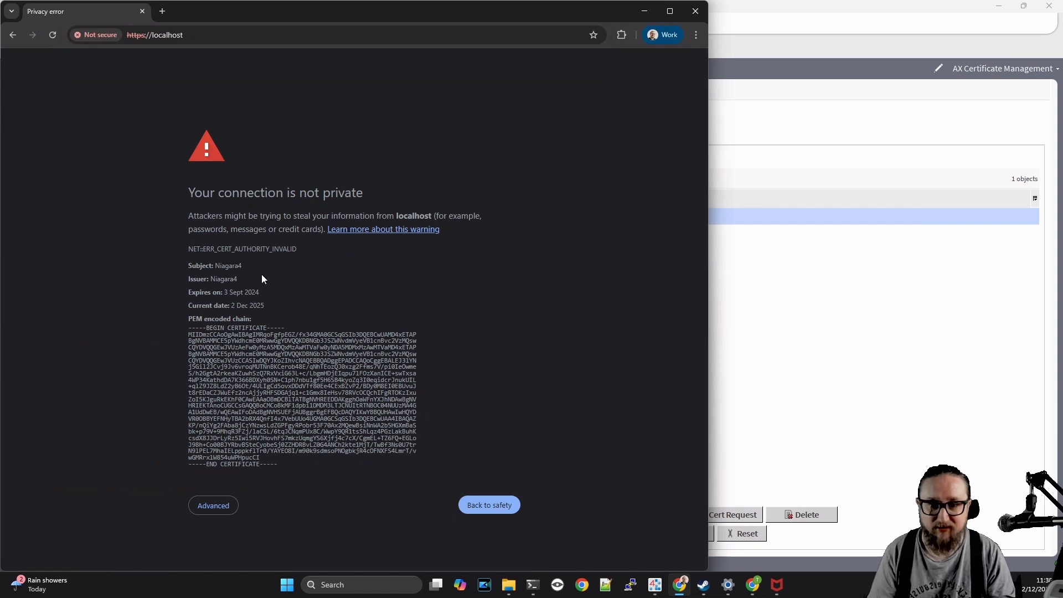
pyautogui.moveTo(251, 281); pyautogui.dragTo(212, 281)
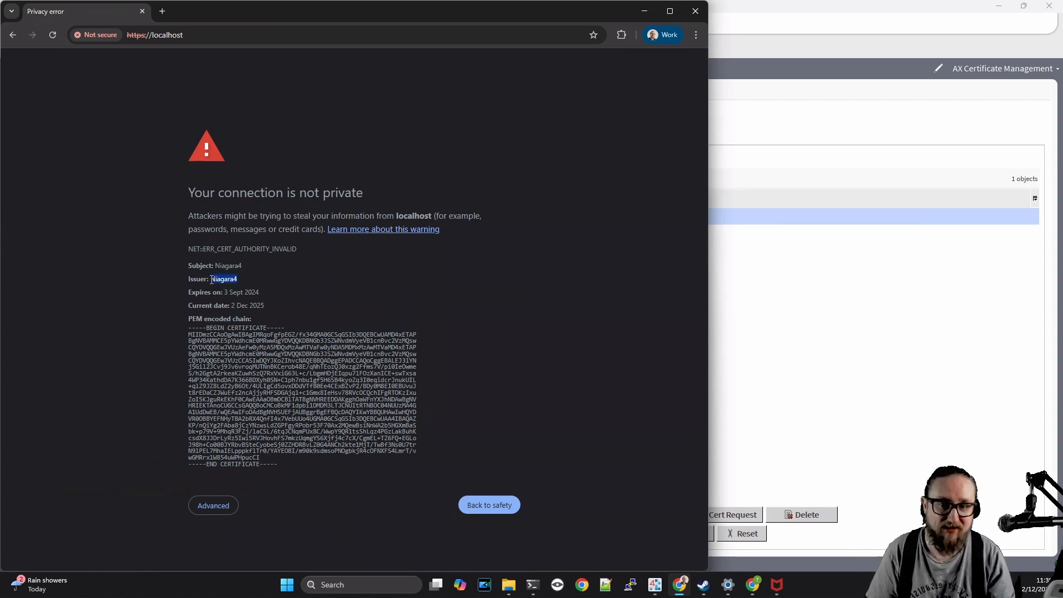
pyautogui.click(262, 278)
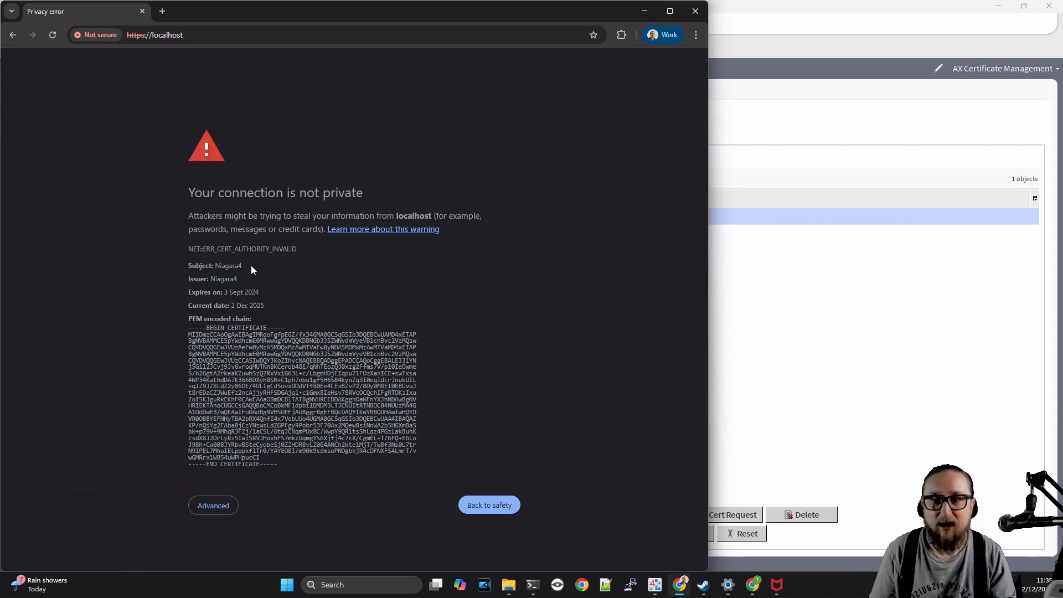
pyautogui.doubleClick(217, 265)
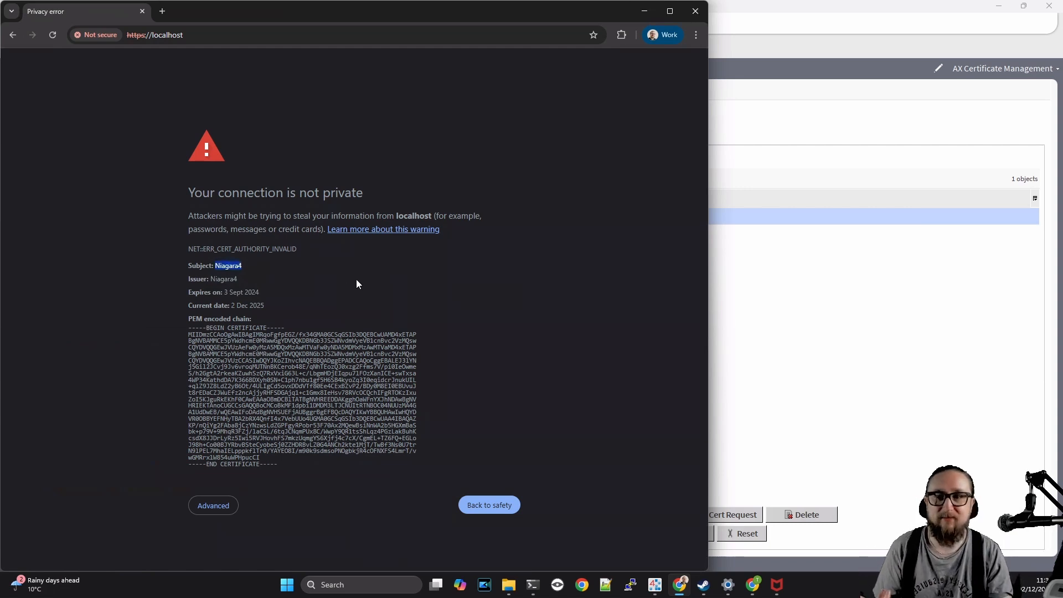
# Step: Switch to Niagara Workbench and start a new certificate with the alias TonyCA in the Workbench's own Certificate Management tool
pyautogui.click(852, 285)
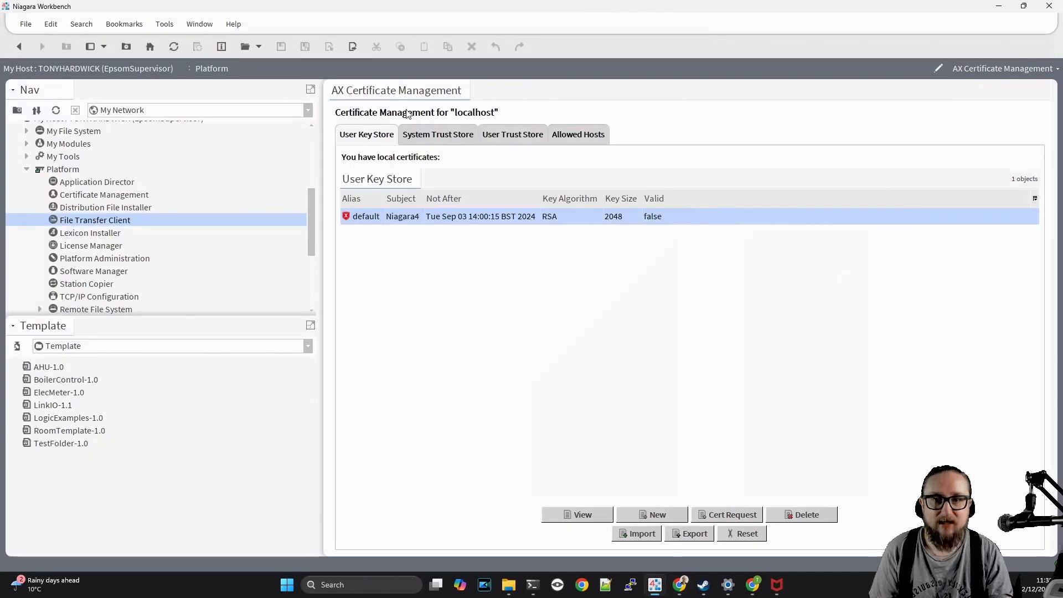
pyautogui.click(171, 26)
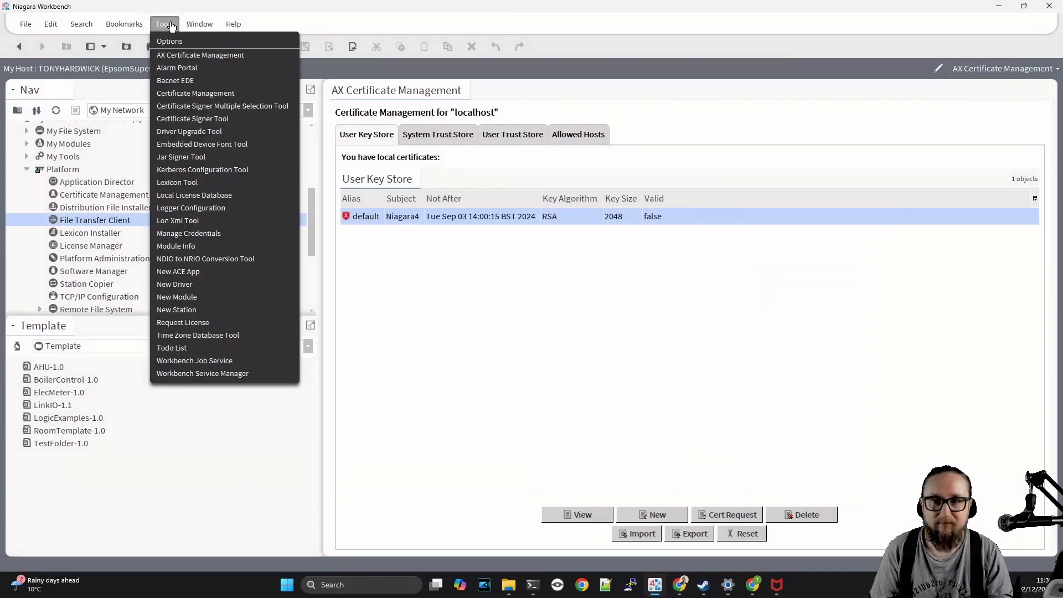
pyautogui.click(177, 96)
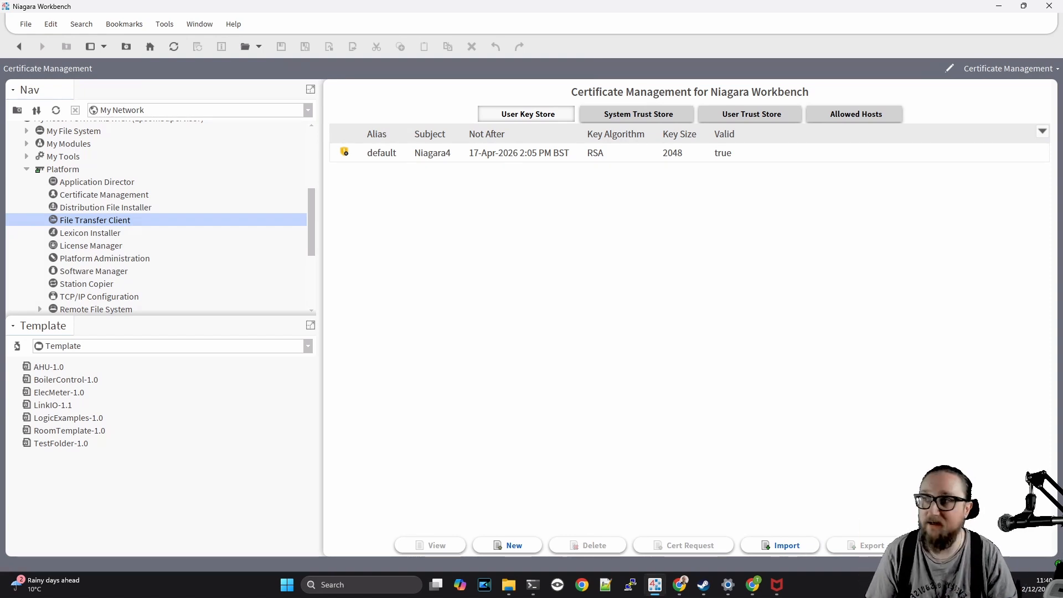
pyautogui.click(513, 546)
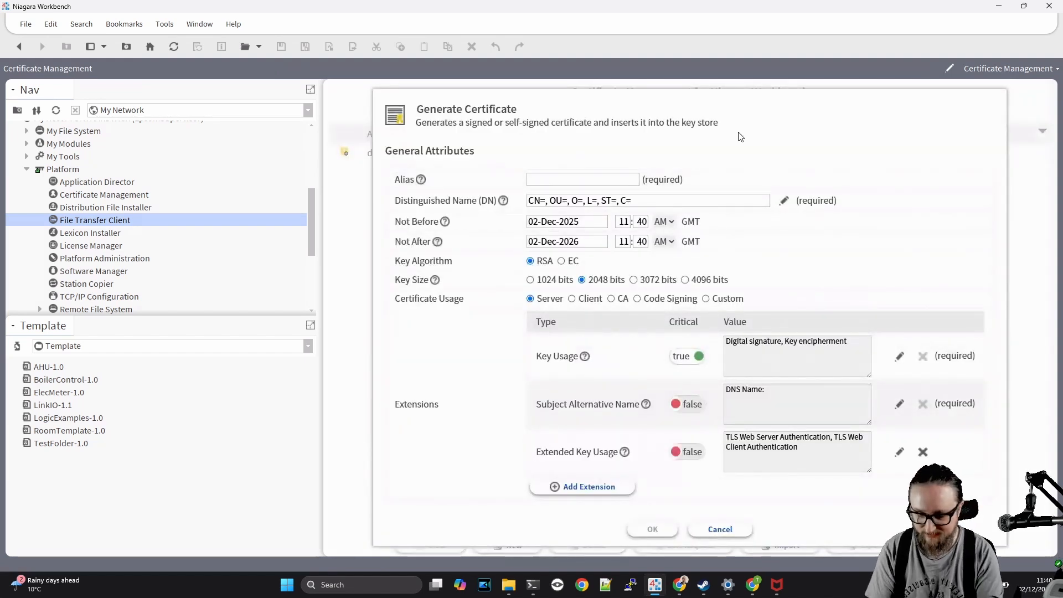
pyautogui.write('TonyCA')
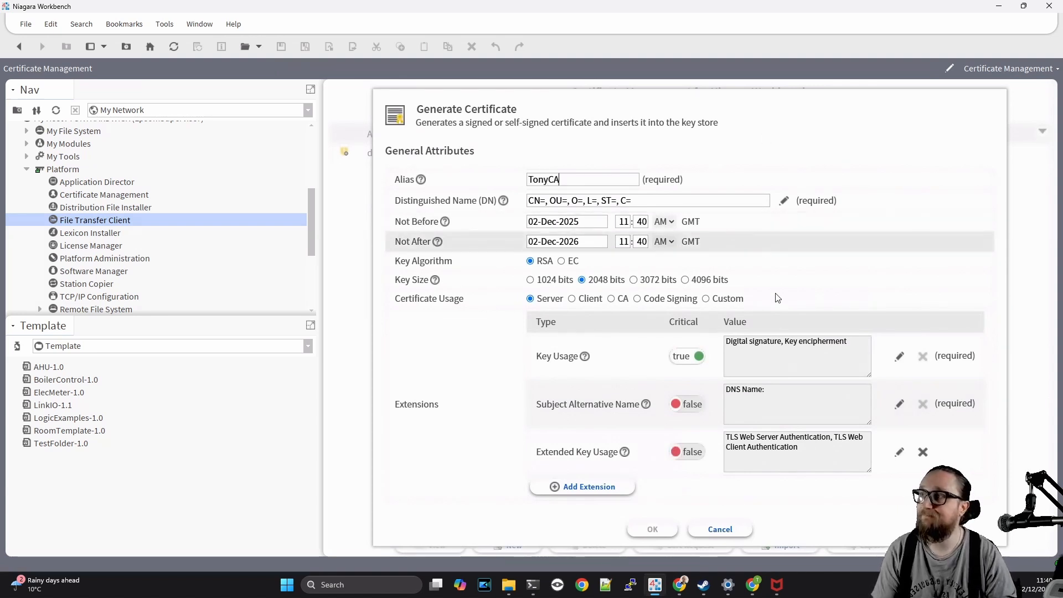
# Step: Fill in the certificate's distinguished name with common name TonyCA, organization Innon and country code GB
pyautogui.click(691, 202)
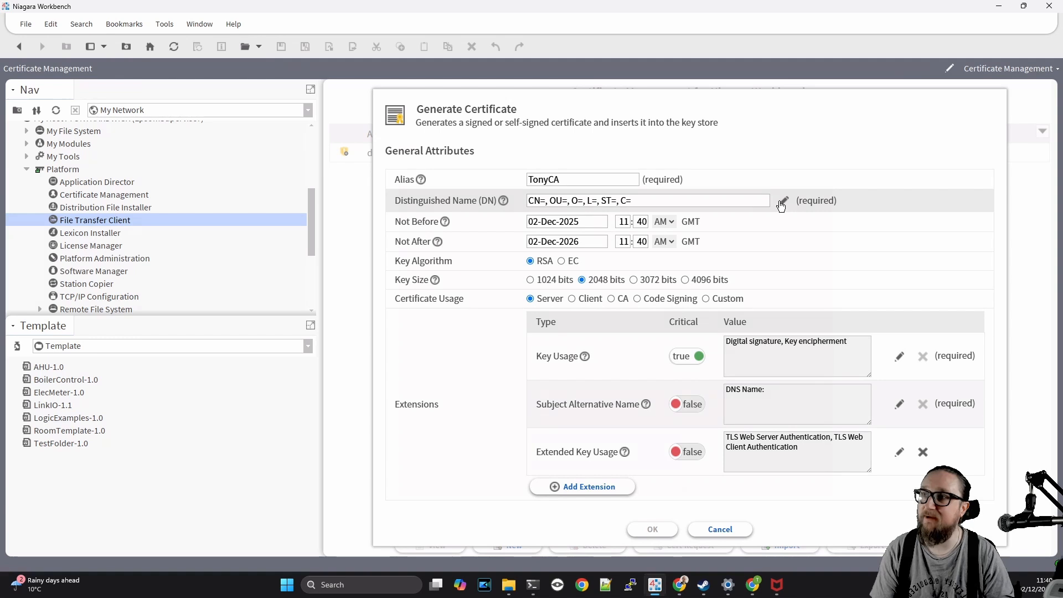
pyautogui.click(782, 203)
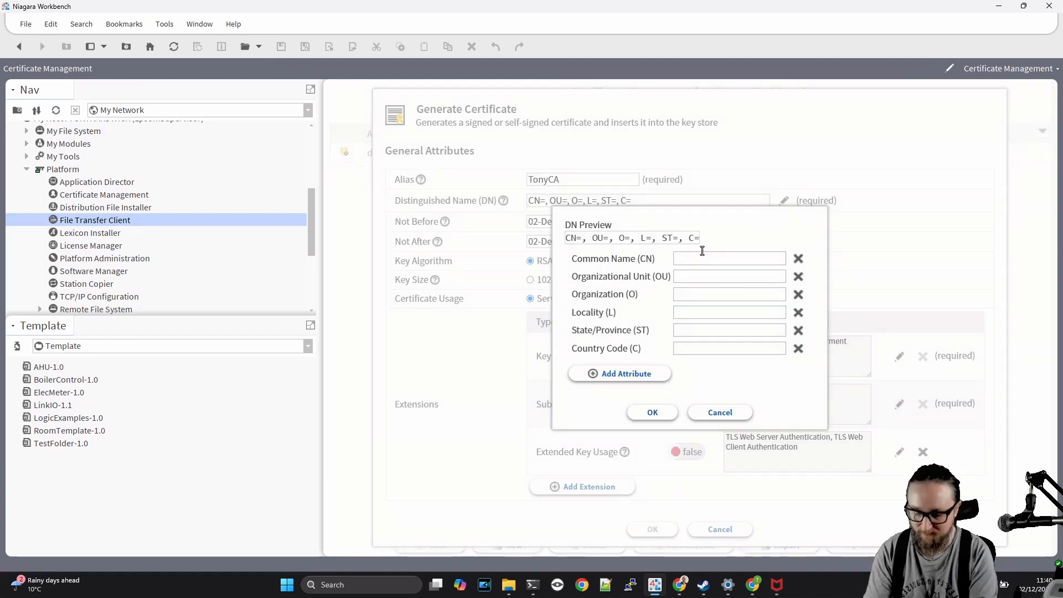
pyautogui.write('TonyC')
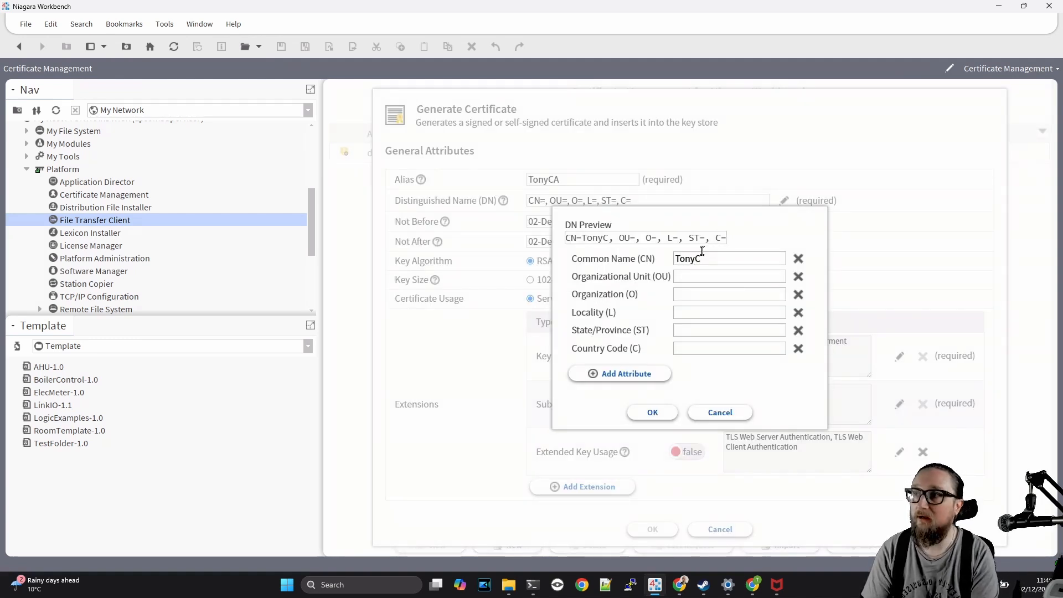
pyautogui.write('A')
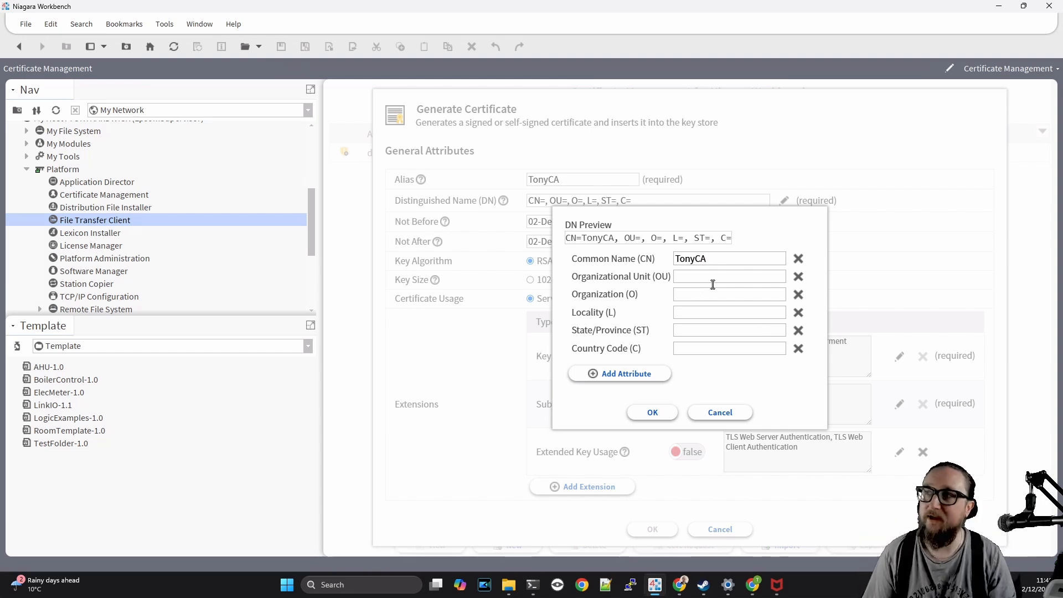
pyautogui.click(701, 315)
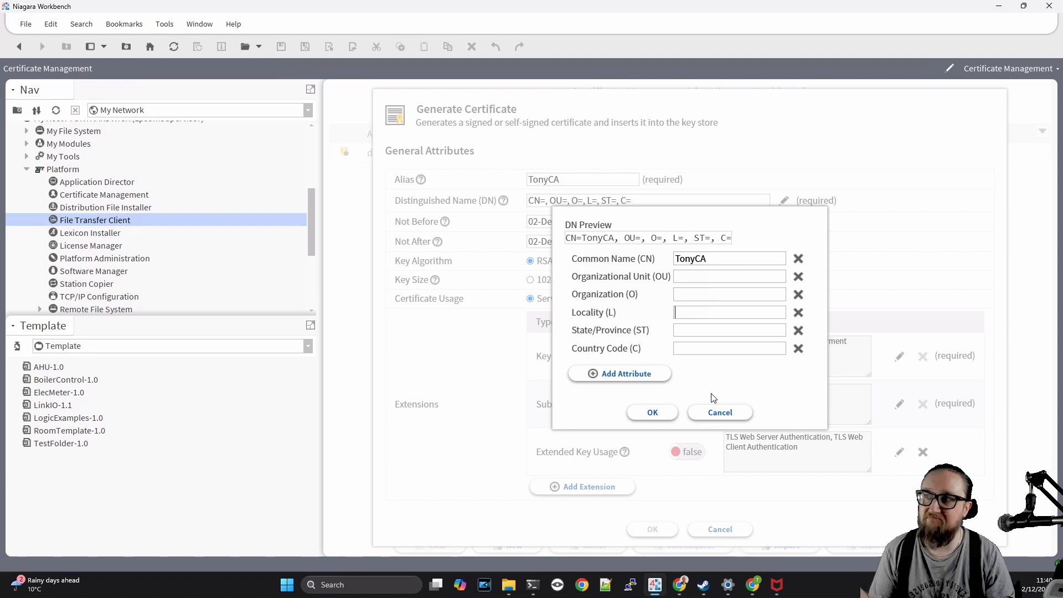
pyautogui.click(694, 345)
pyautogui.write('GB')
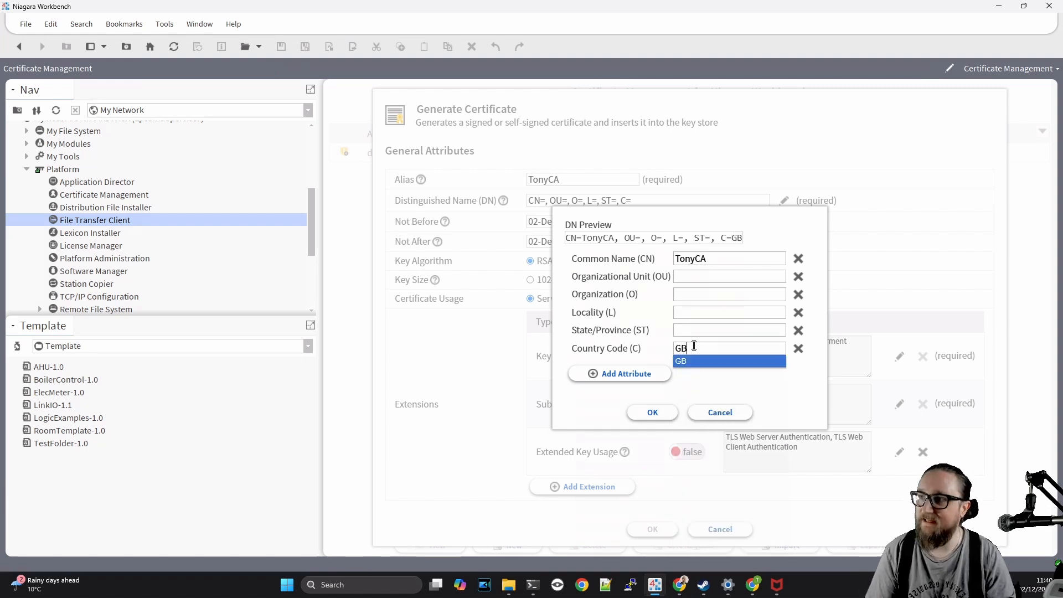
pyautogui.click(697, 294)
pyautogui.write('Innon')
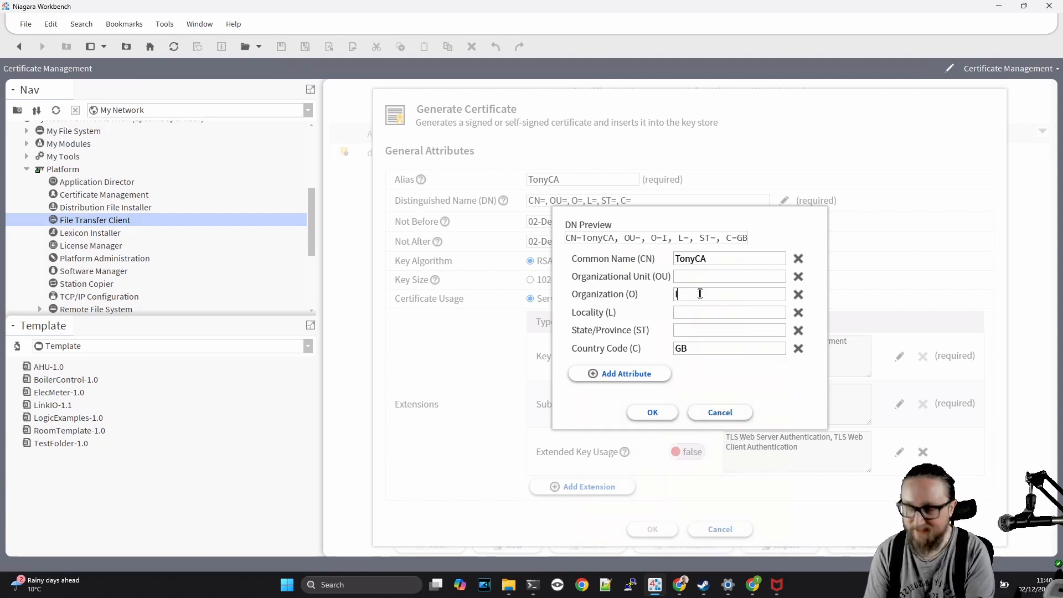
pyautogui.click(672, 417)
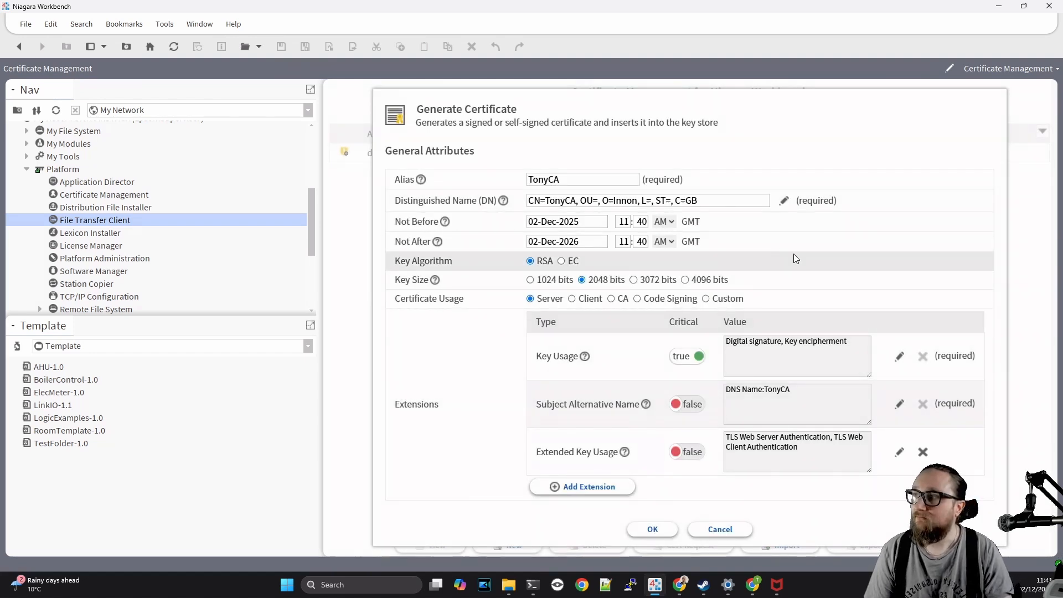
# Step: Try to extend the certificate's Not After date to December 2035
pyautogui.click(596, 241)
pyautogui.click(631, 263)
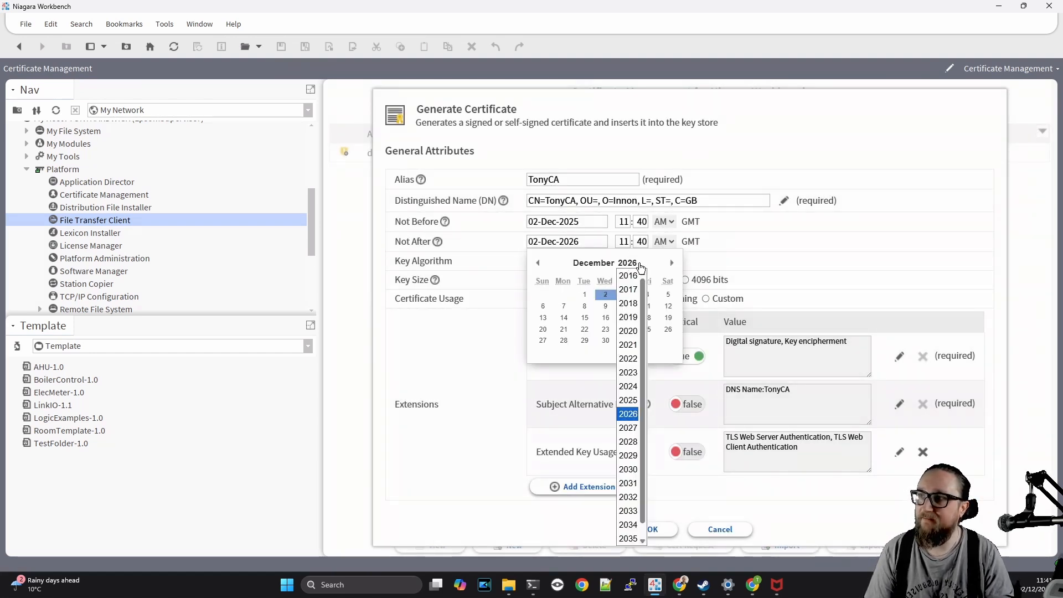
pyautogui.click(621, 537)
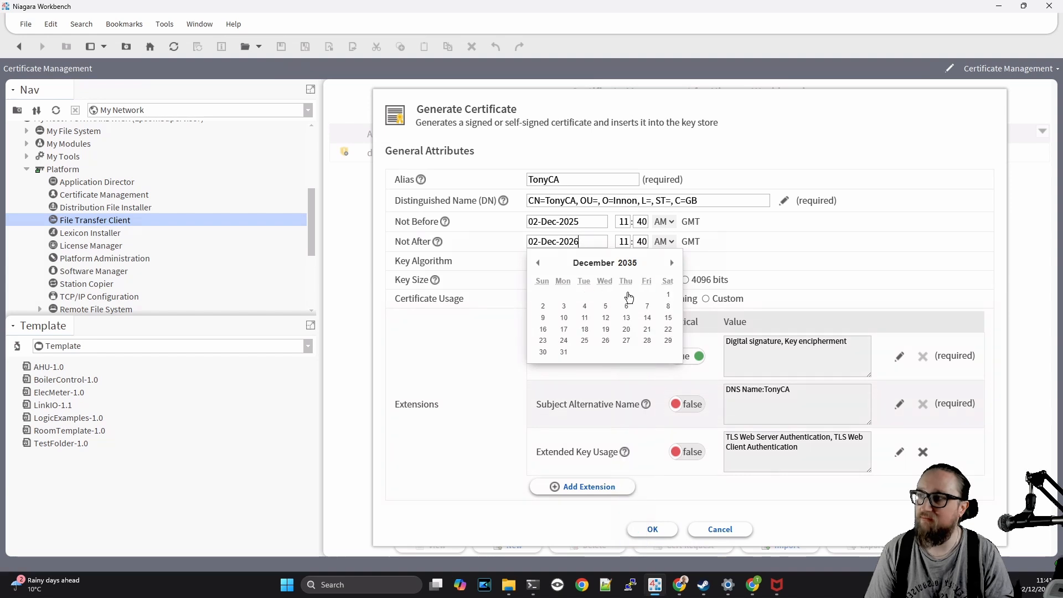
pyautogui.click(748, 256)
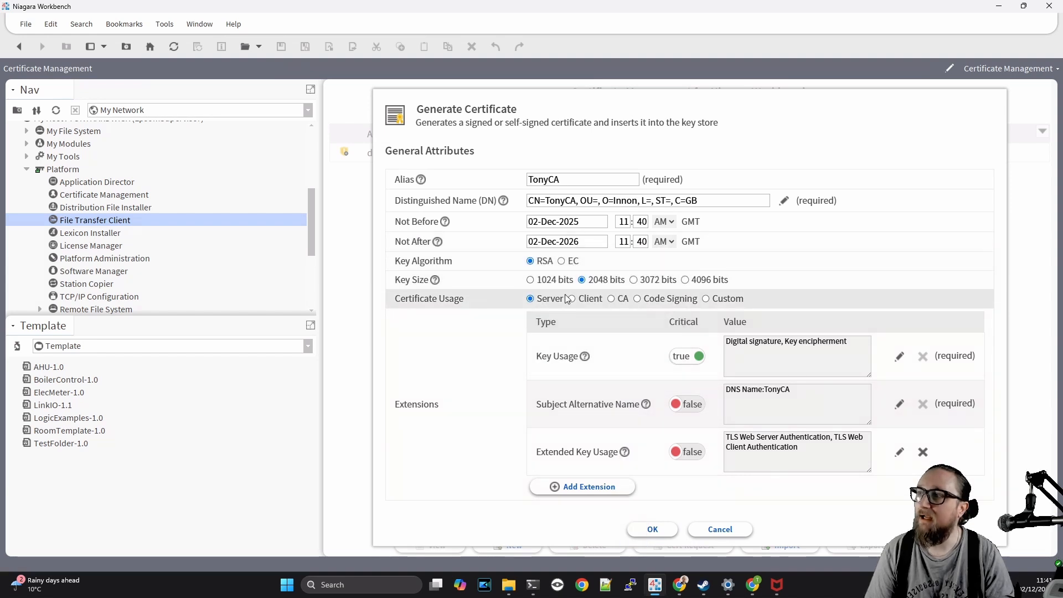
# Step: Set the certificate usage to CA and generate the certificate, entering and confirming the private key password
pyautogui.click(611, 299)
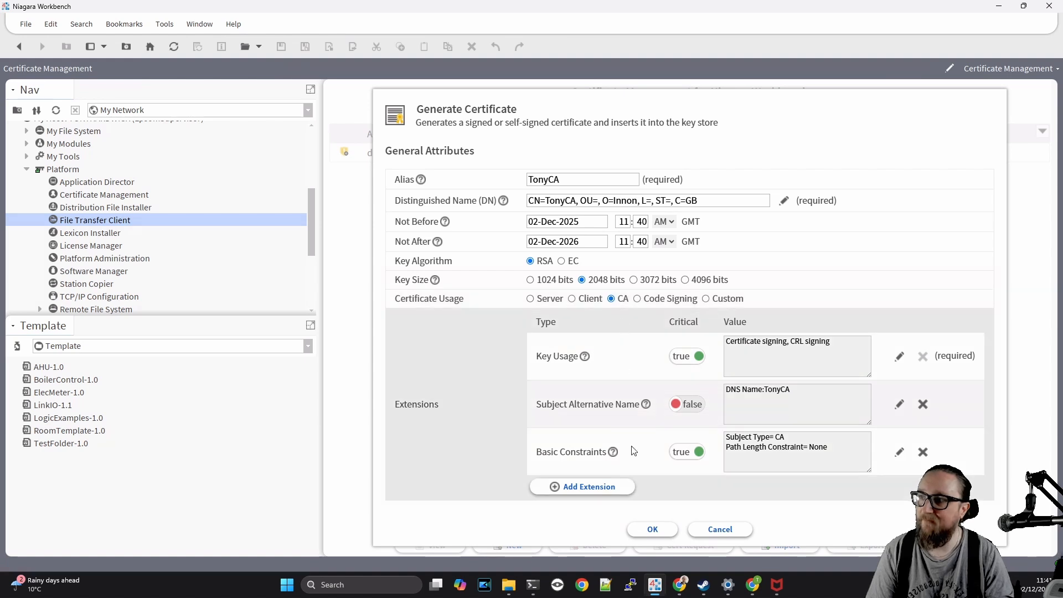
pyautogui.click(653, 529)
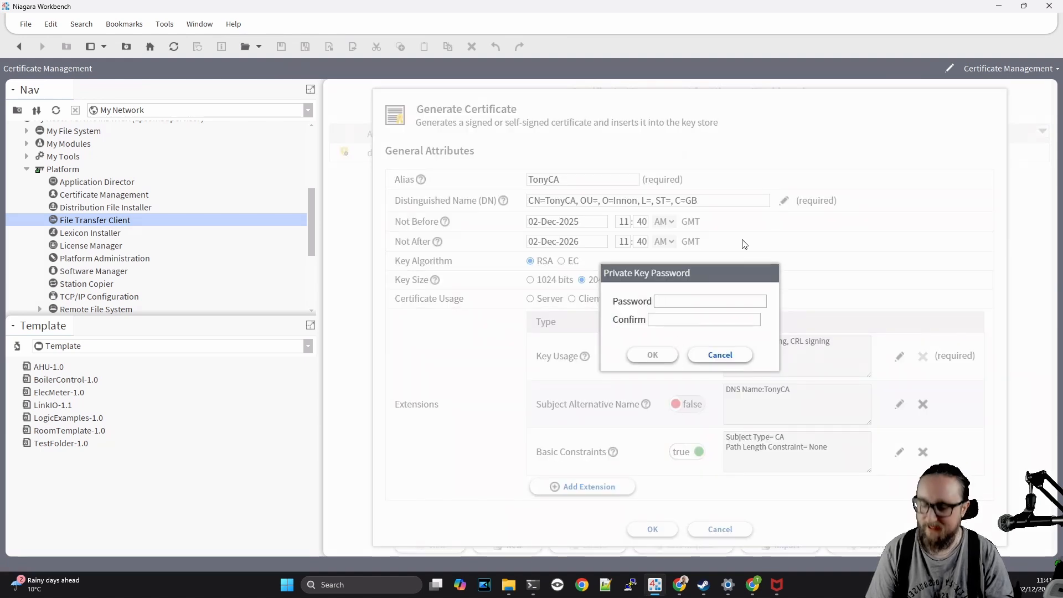
pyautogui.write('••••••••••')
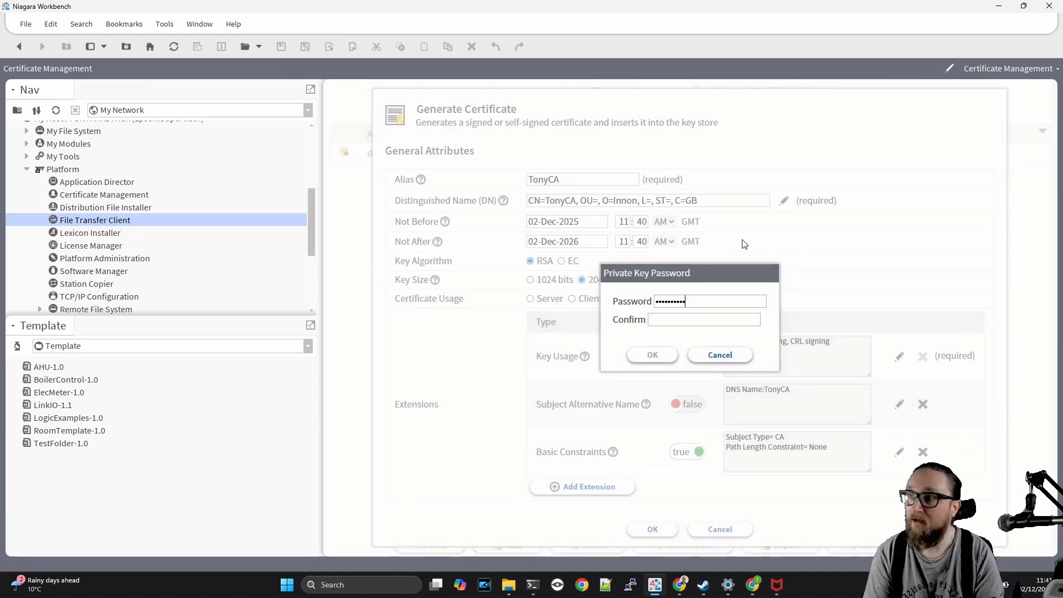
pyautogui.press('Tab')
pyautogui.write('••••••••••')
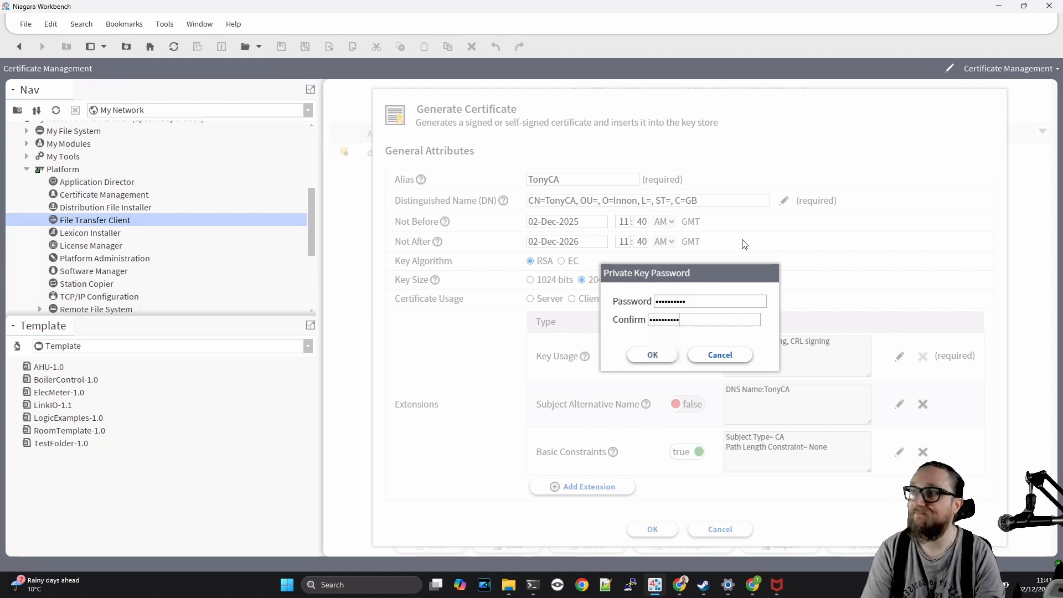
pyautogui.press('Return')
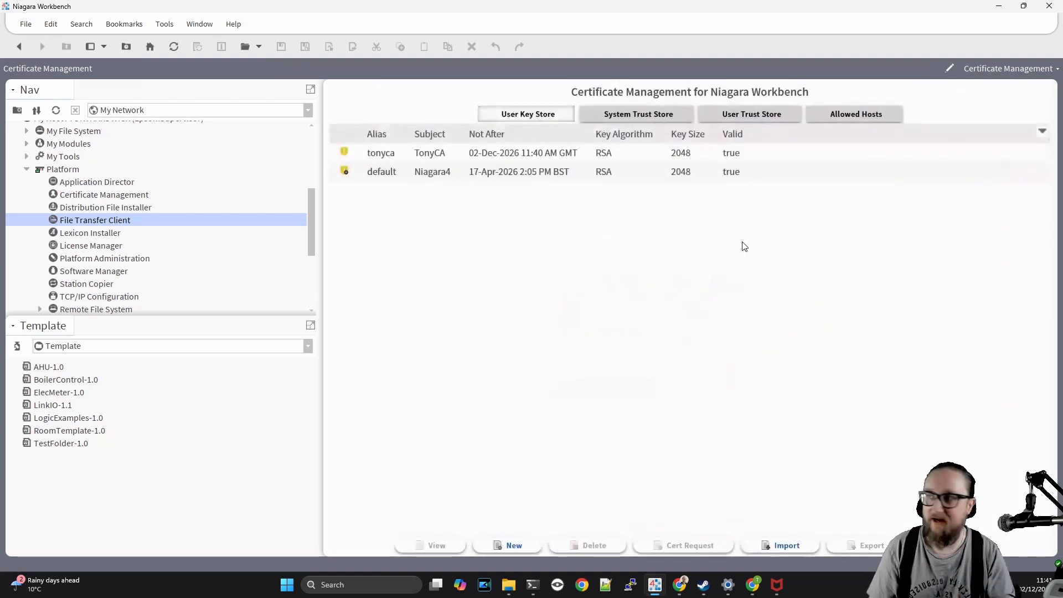
# Step: Export the tonyca public certificate without its private key as tonyca.pem into the certManagement folder of User Home
pyautogui.click(380, 154)
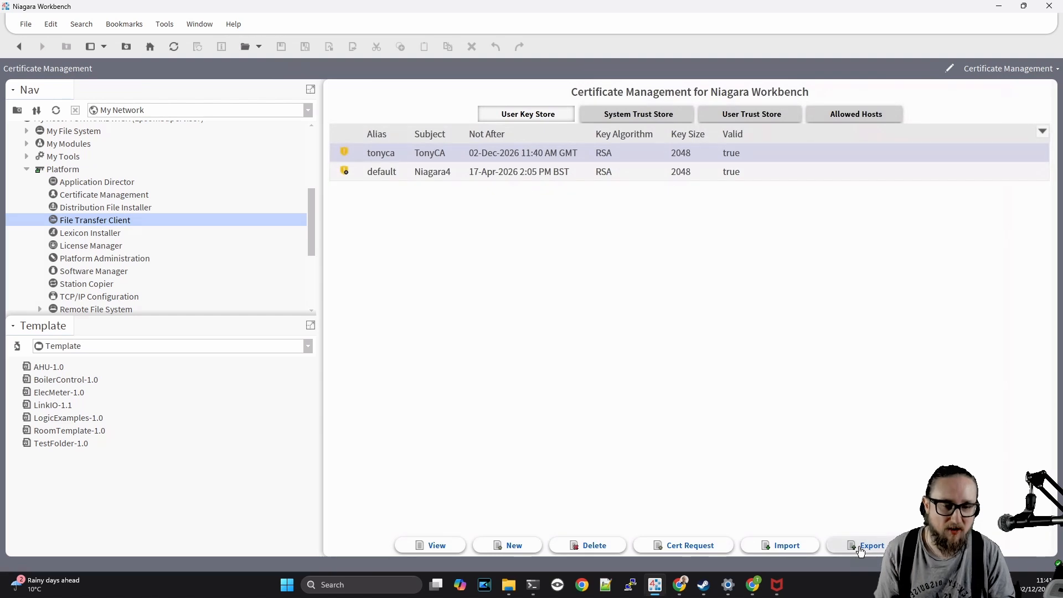
pyautogui.click(868, 546)
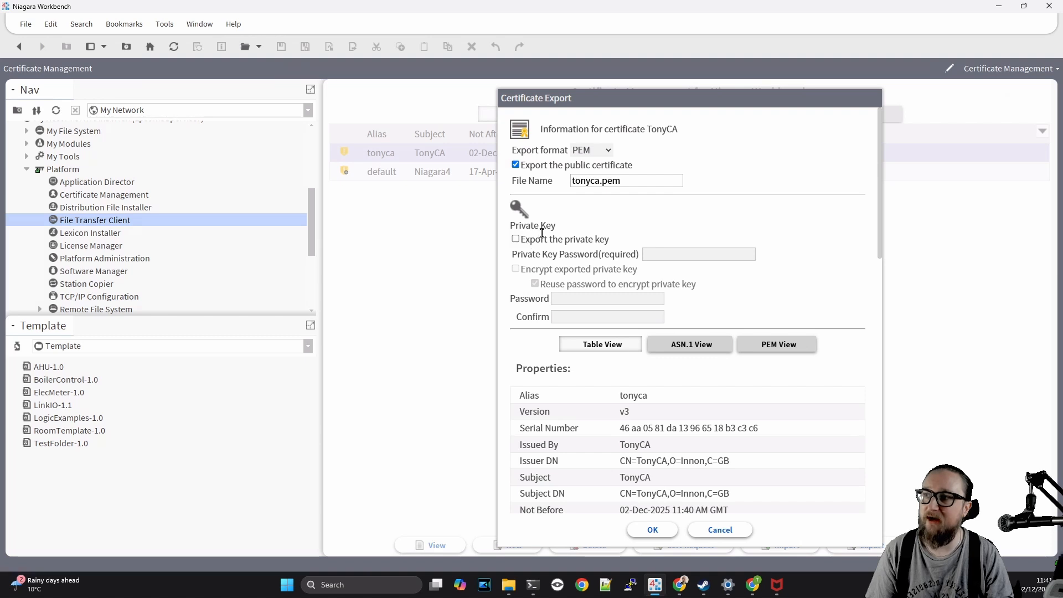
pyautogui.click(653, 530)
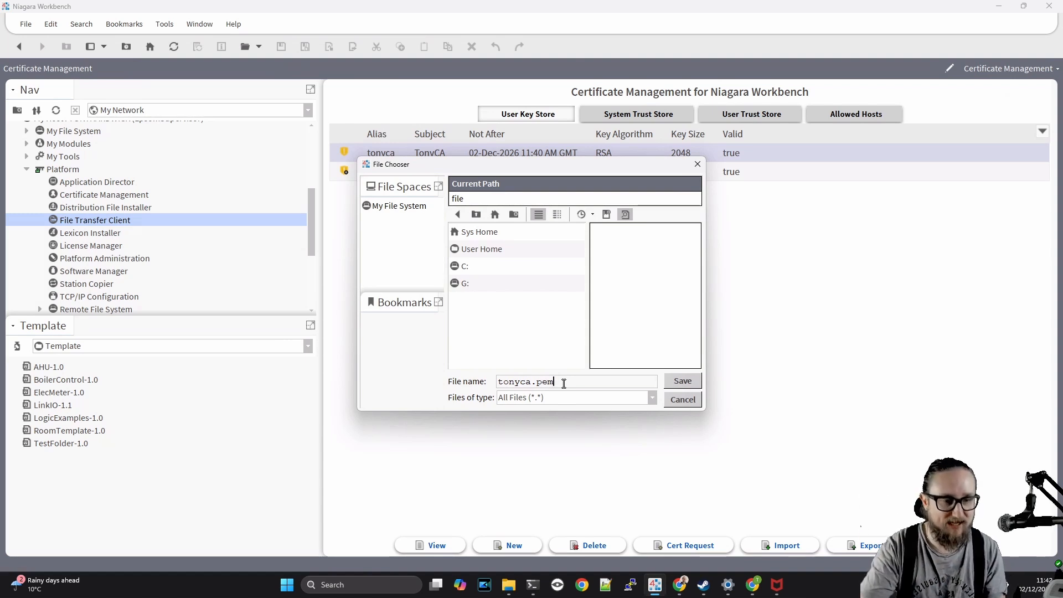
pyautogui.click(475, 247)
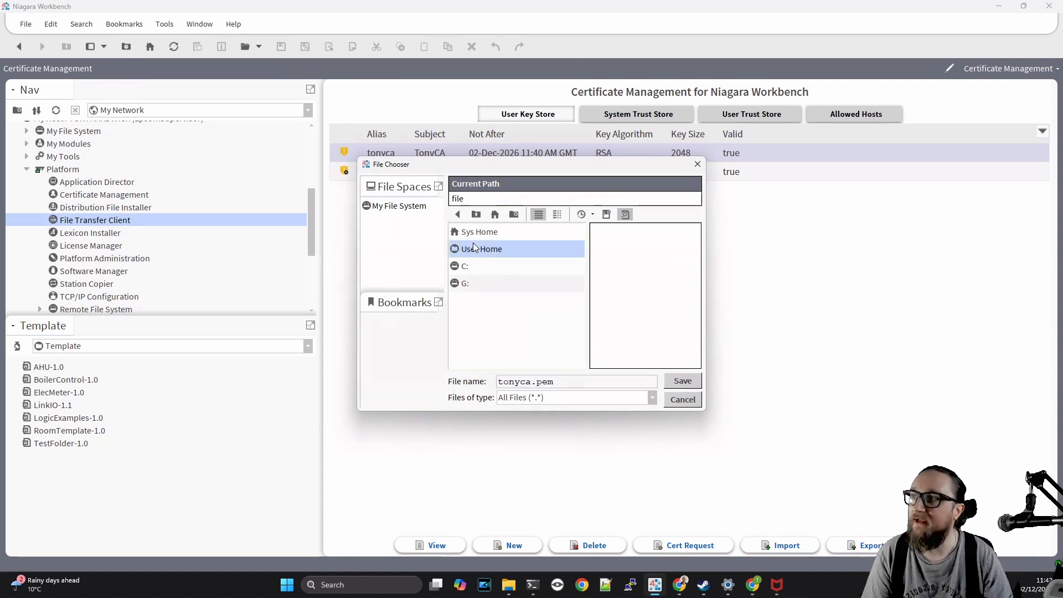
pyautogui.doubleClick(473, 248)
pyautogui.click(490, 265)
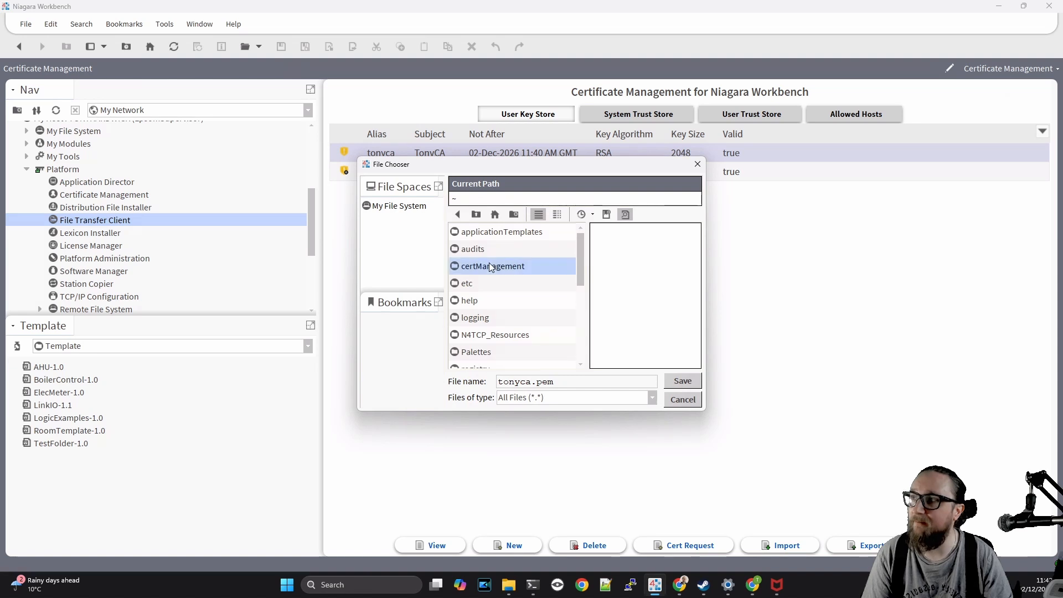
pyautogui.doubleClick(489, 266)
pyautogui.click(681, 380)
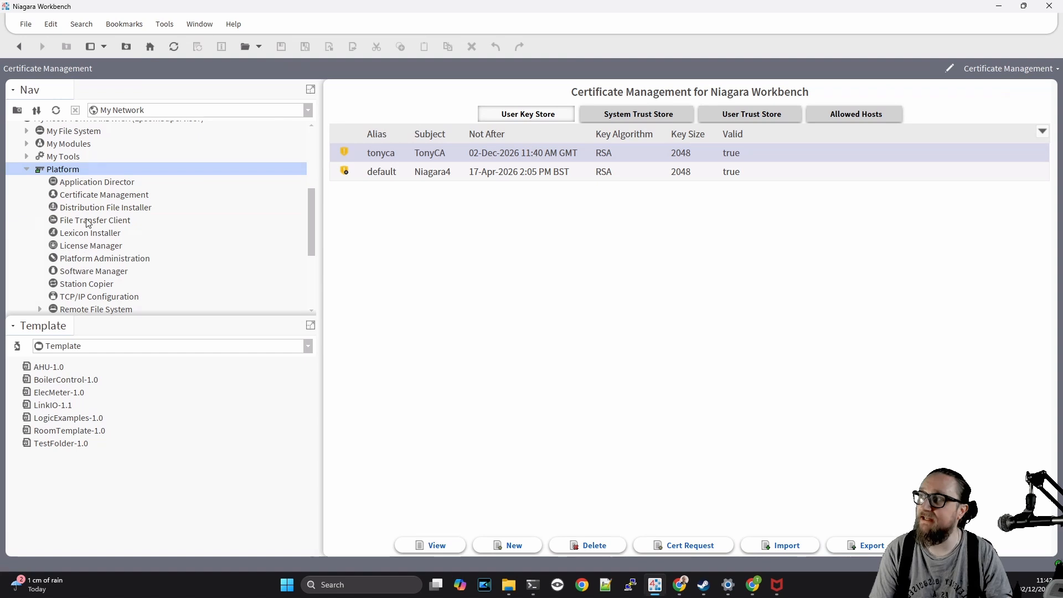
# Step: Log on to the local platform's certificate management with the remembered credentials and import tonyca.pem into its User Trust Store
pyautogui.click(89, 194)
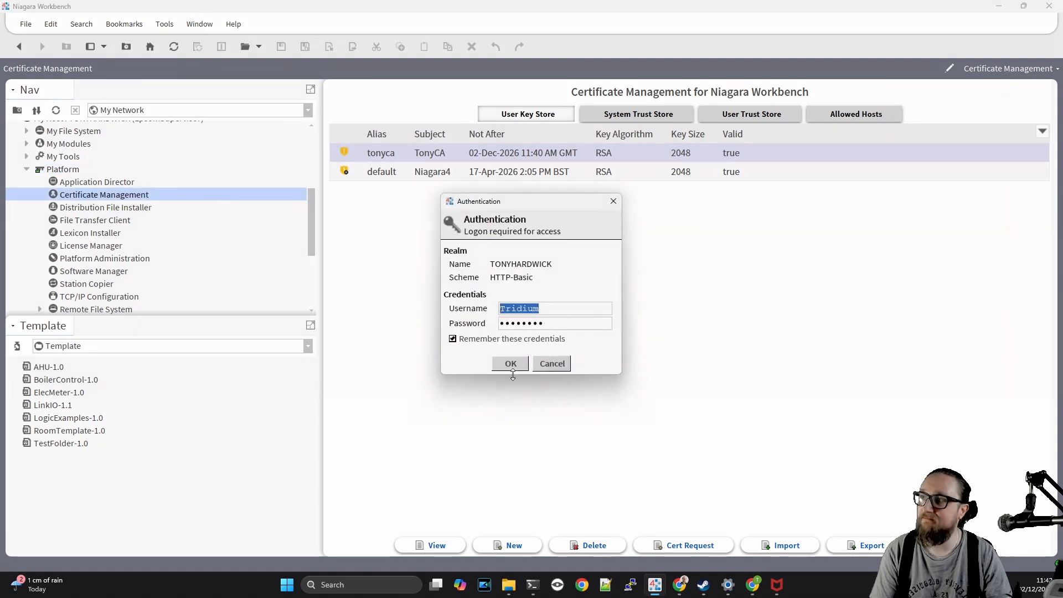
pyautogui.click(514, 365)
pyautogui.click(513, 135)
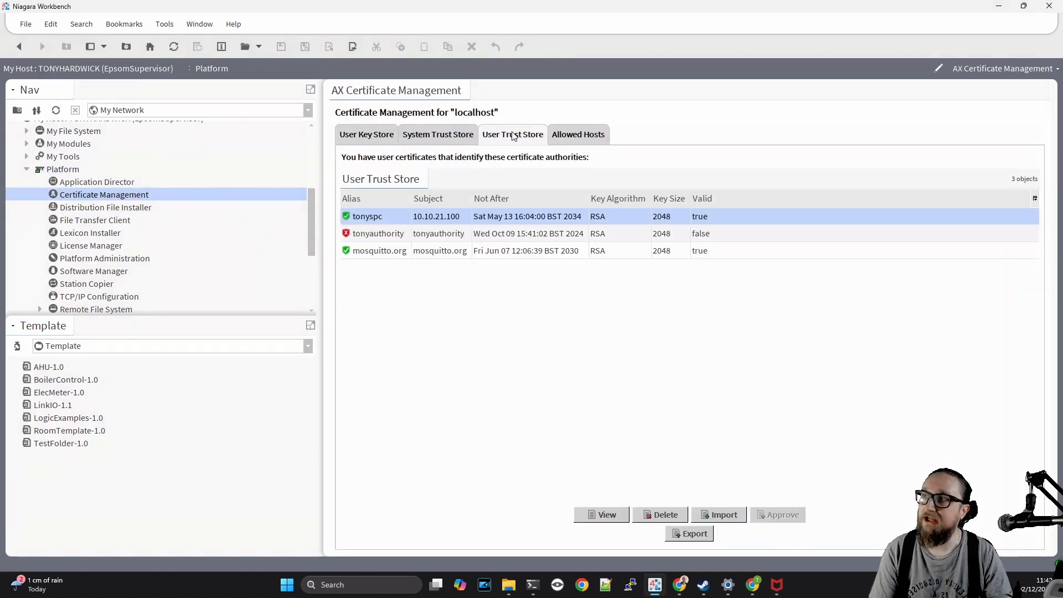
pyautogui.click(720, 515)
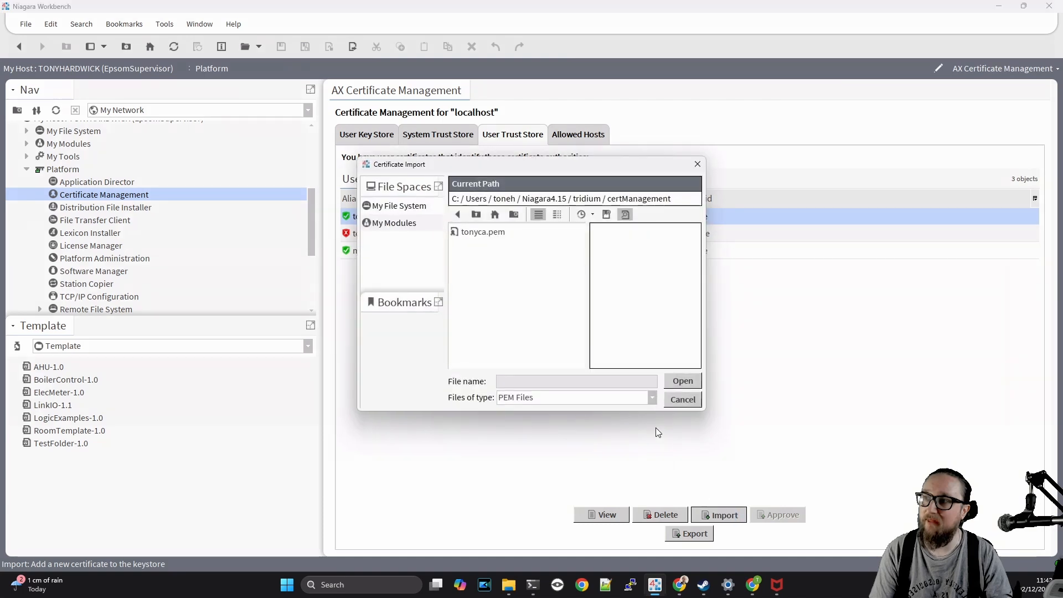
pyautogui.click(492, 233)
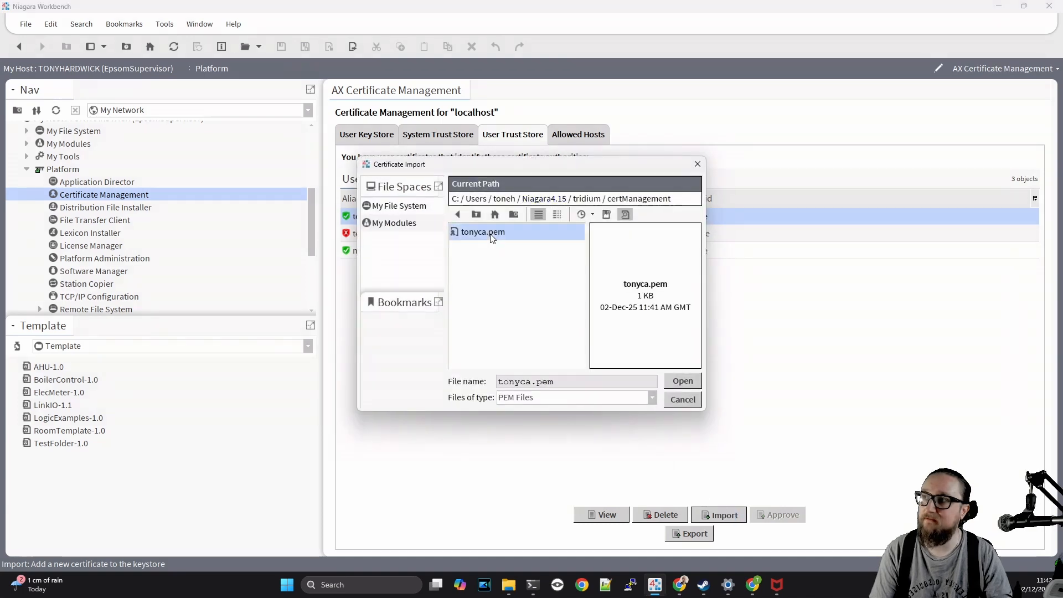
pyautogui.click(682, 381)
pyautogui.click(511, 438)
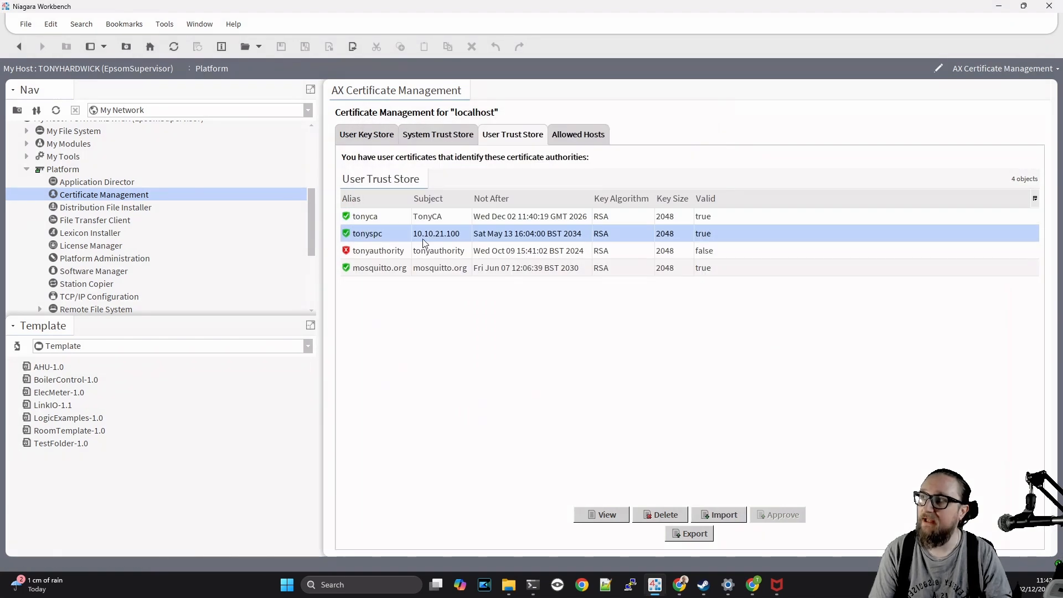
# Step: Delete the tonyspc, tonyauthority and mosquitto.org certificates from the User Trust Store, and check the User Key Store
pyautogui.keyDown('ctrl'); pyautogui.click(391, 250); pyautogui.keyUp('ctrl')
pyautogui.keyDown('ctrl'); pyautogui.click(394, 268); pyautogui.keyUp('ctrl')
pyautogui.click(661, 515)
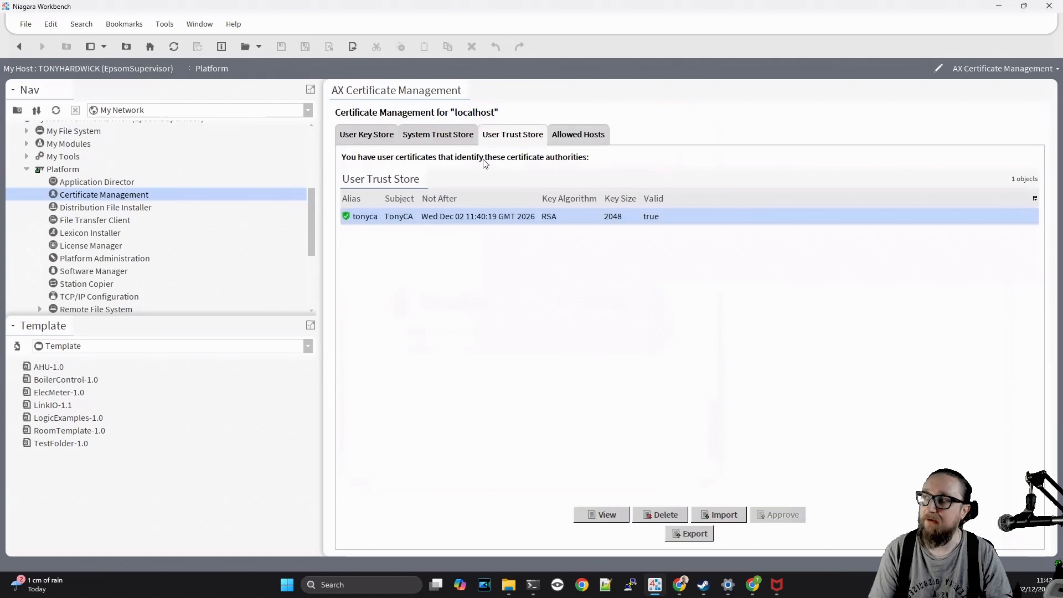
pyautogui.scroll(1, 249, 222)
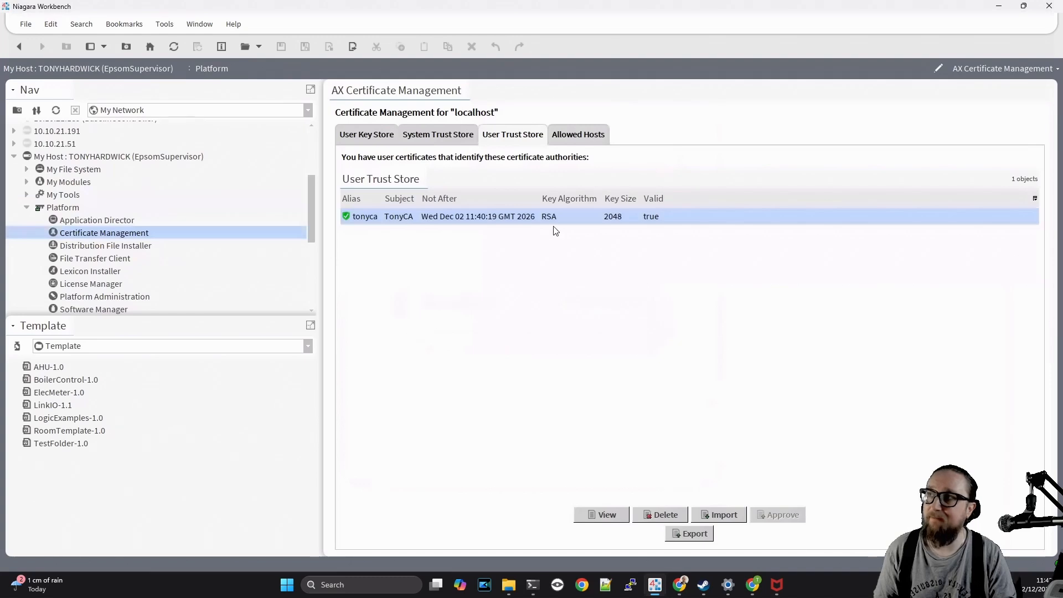
pyautogui.click(378, 136)
pyautogui.click(497, 136)
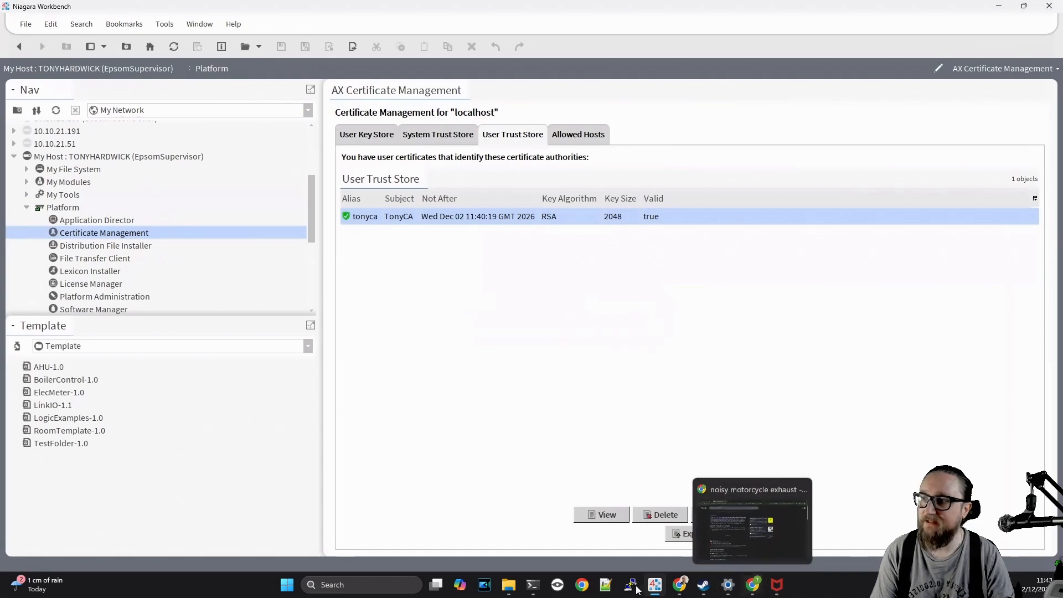
# Step: Switch to the Chrome window with the localhost privacy error and search the browser settings for "certifica"
pyautogui.moveTo(680, 588)
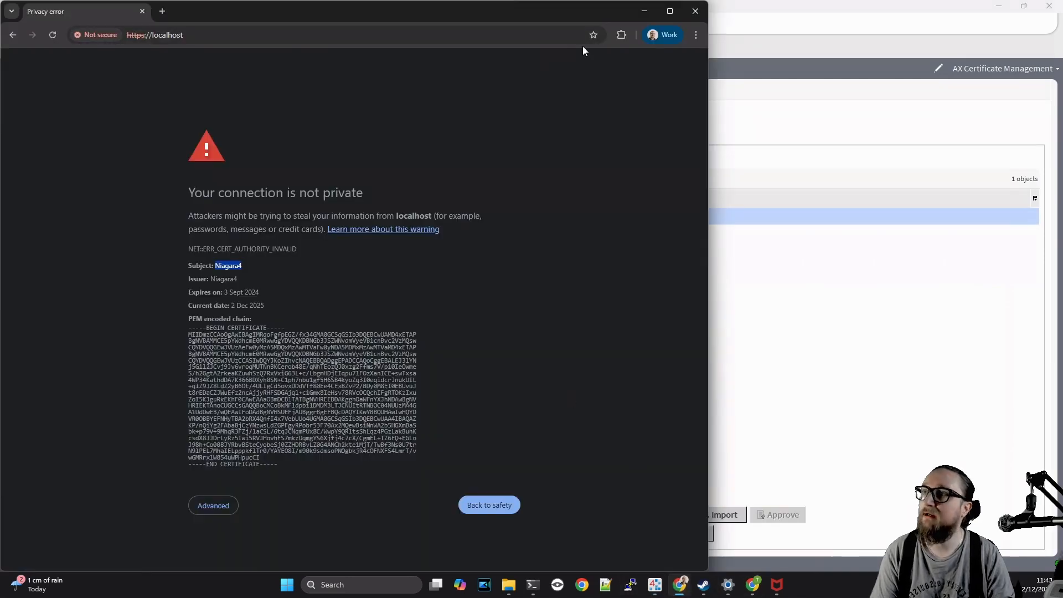
pyautogui.click(696, 34)
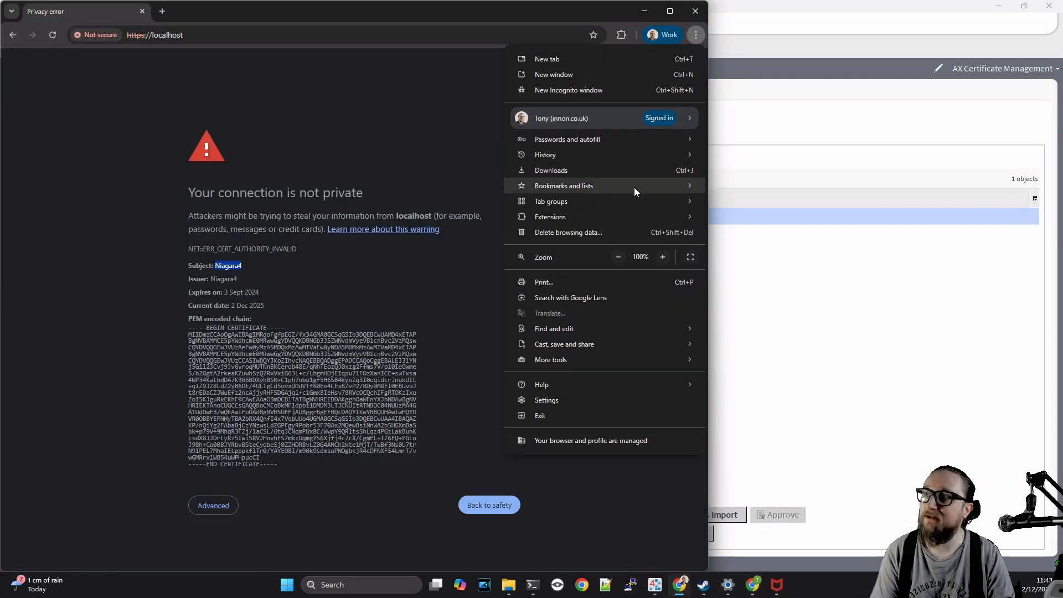
pyautogui.click(626, 404)
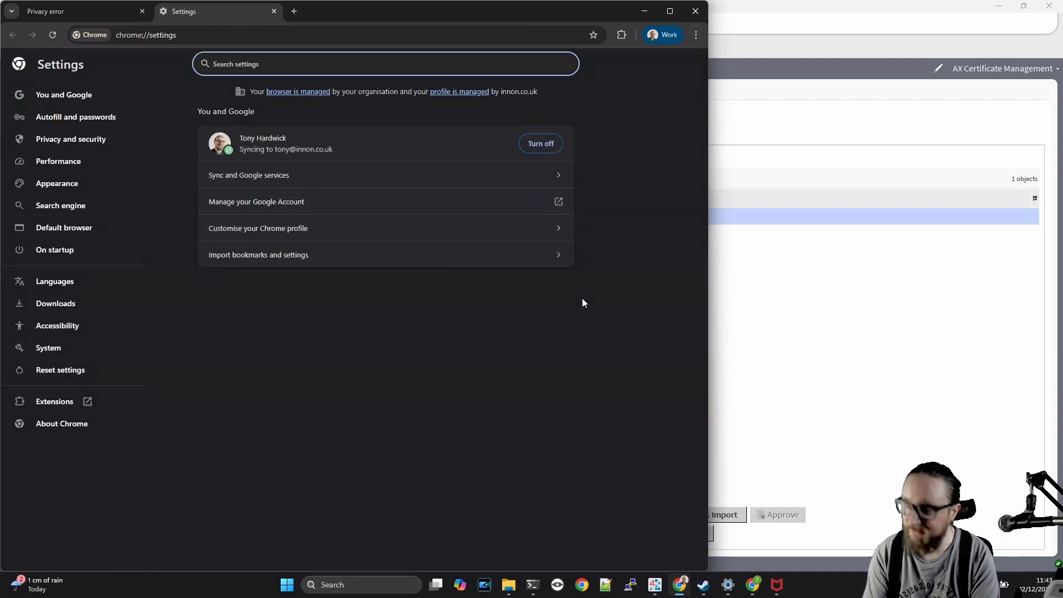
pyautogui.write('cert')
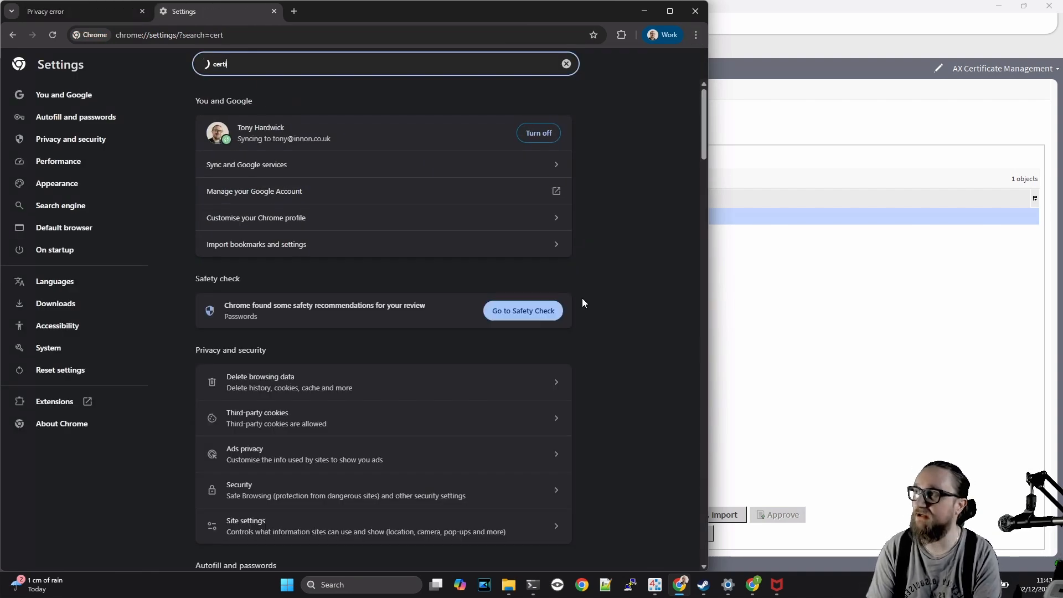
pyautogui.write('ifi')
pyautogui.hotkey('ctrl', 'a')
pyautogui.write('certifica')
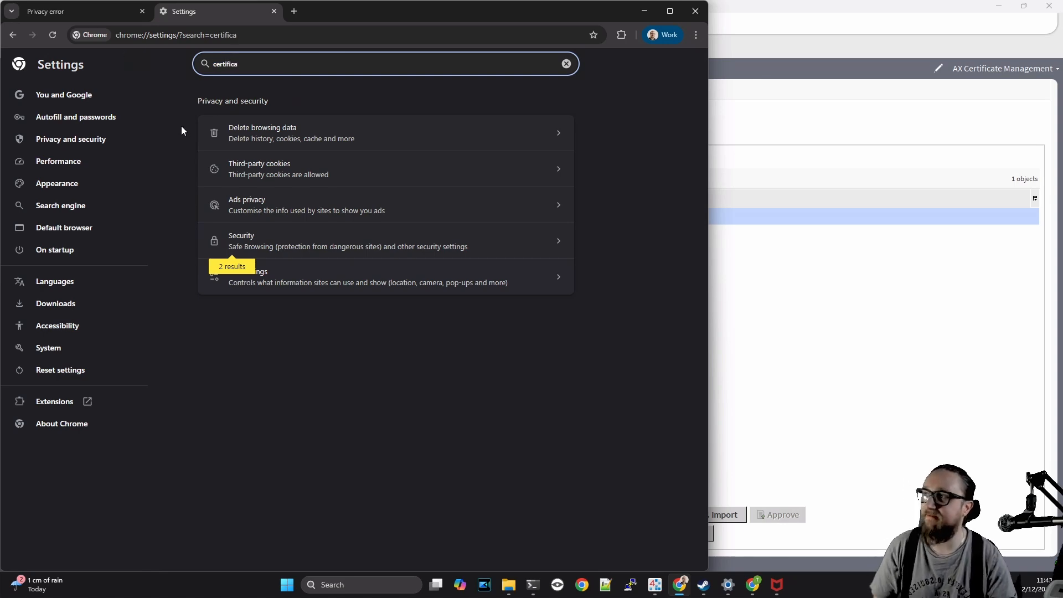
# Step: Open Chrome's Certificate Manager from the Security settings and show the local certificates installed by you
pyautogui.click(259, 241)
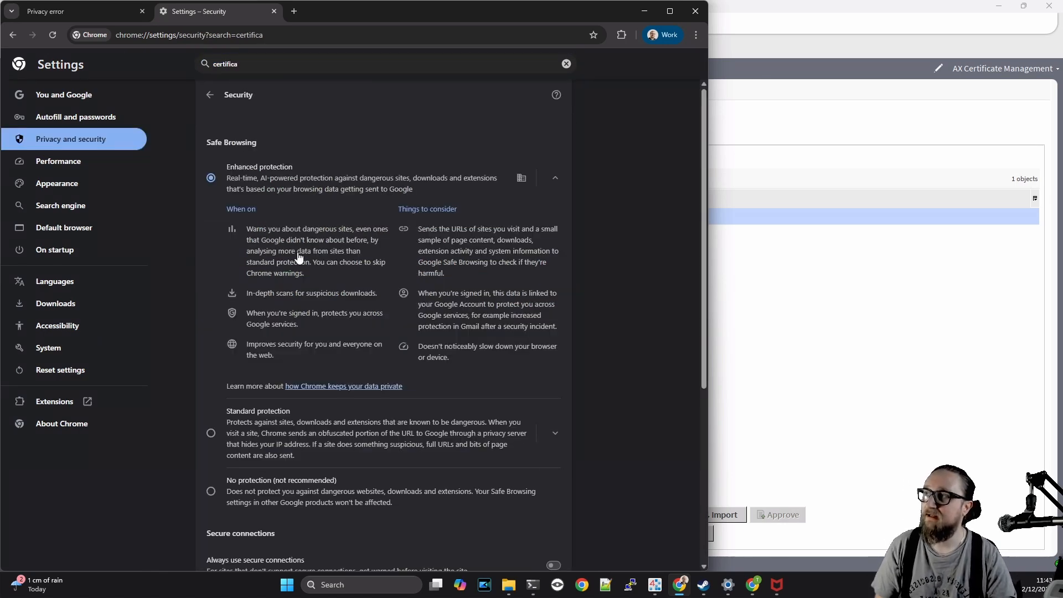
pyautogui.scroll(-5, 405, 352)
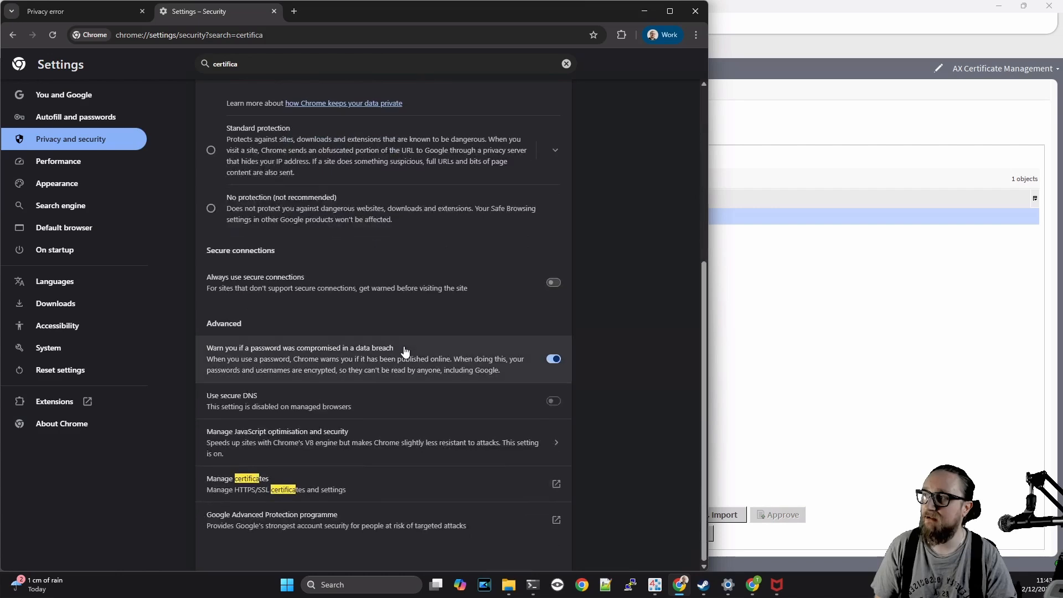
pyautogui.click(381, 493)
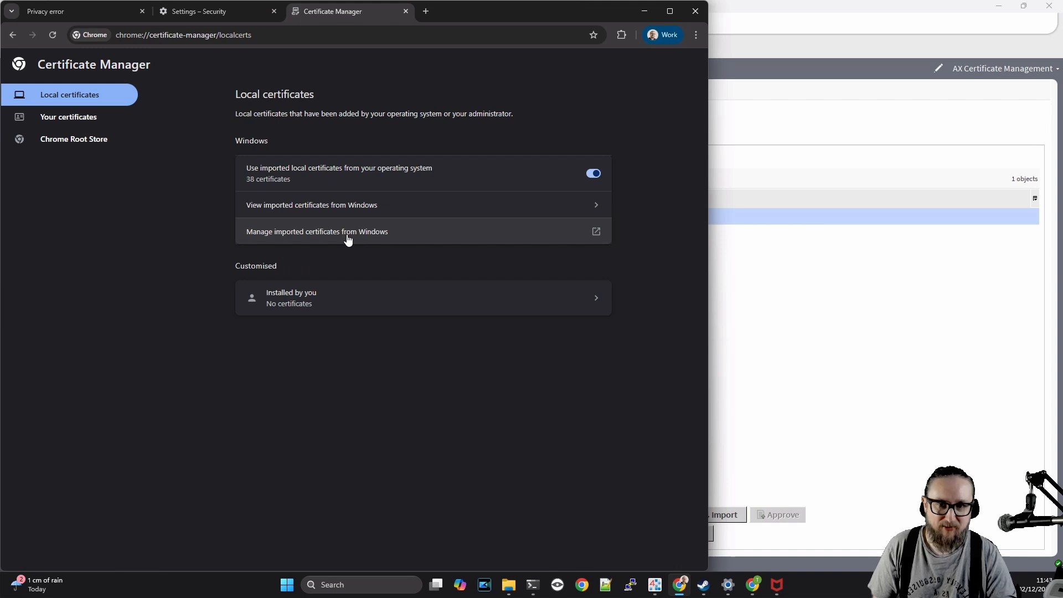
pyautogui.click(367, 305)
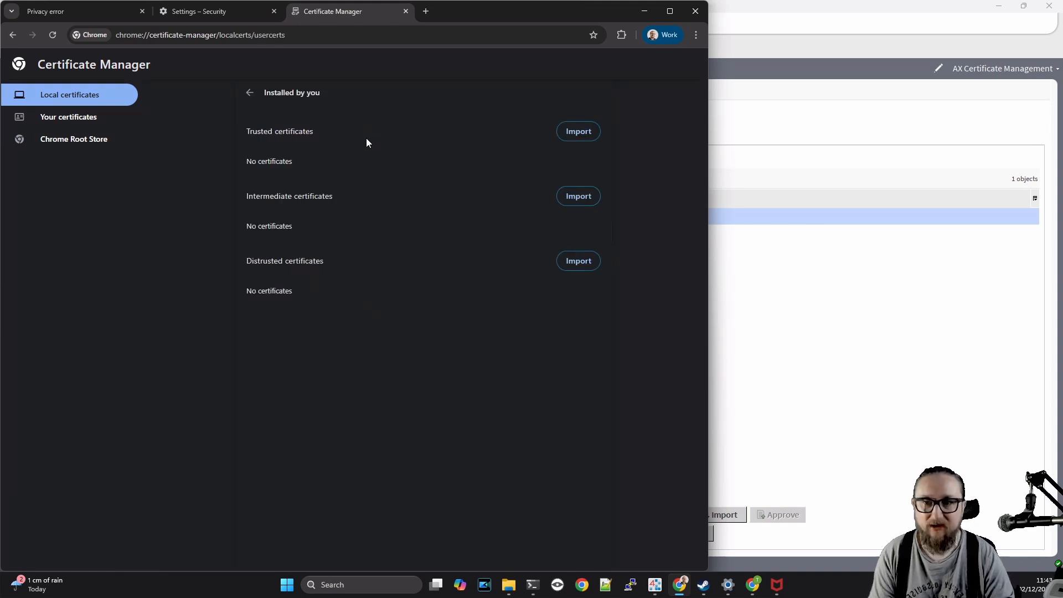
# Step: Import tonyca.pem as a trusted certificate from the certManagement folder under the Niagara-4.15.0.130 Workbench User Home
pyautogui.click(576, 135)
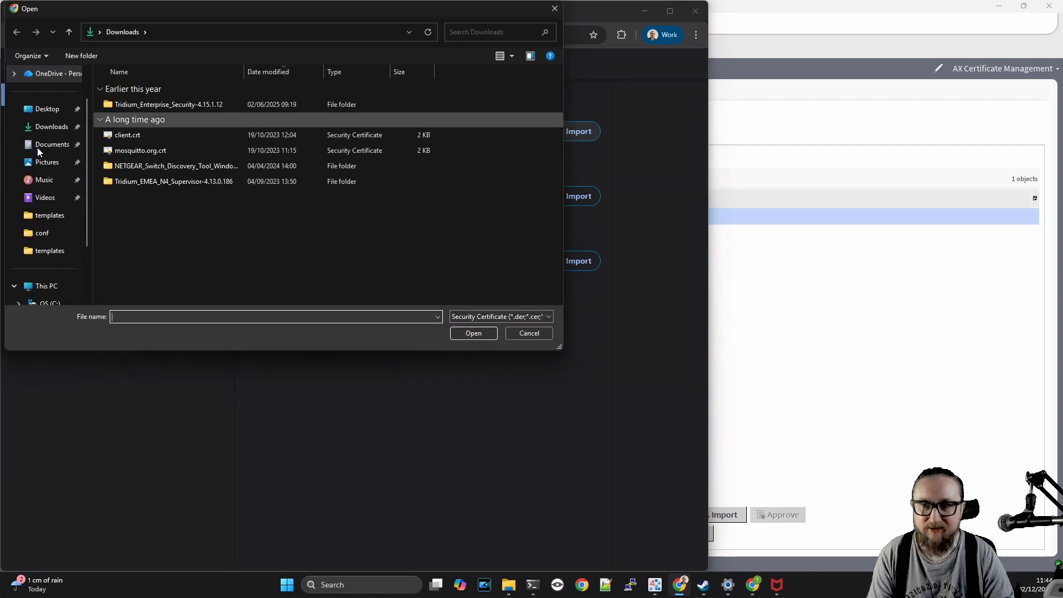
pyautogui.scroll(-2, 25, 228)
pyautogui.click(20, 234)
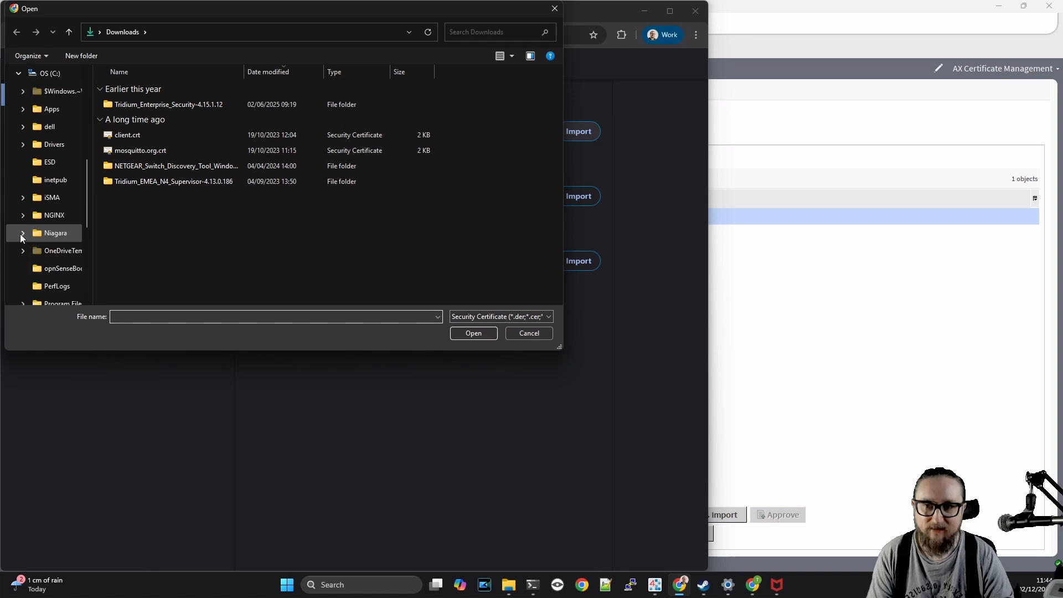
pyautogui.click(54, 233)
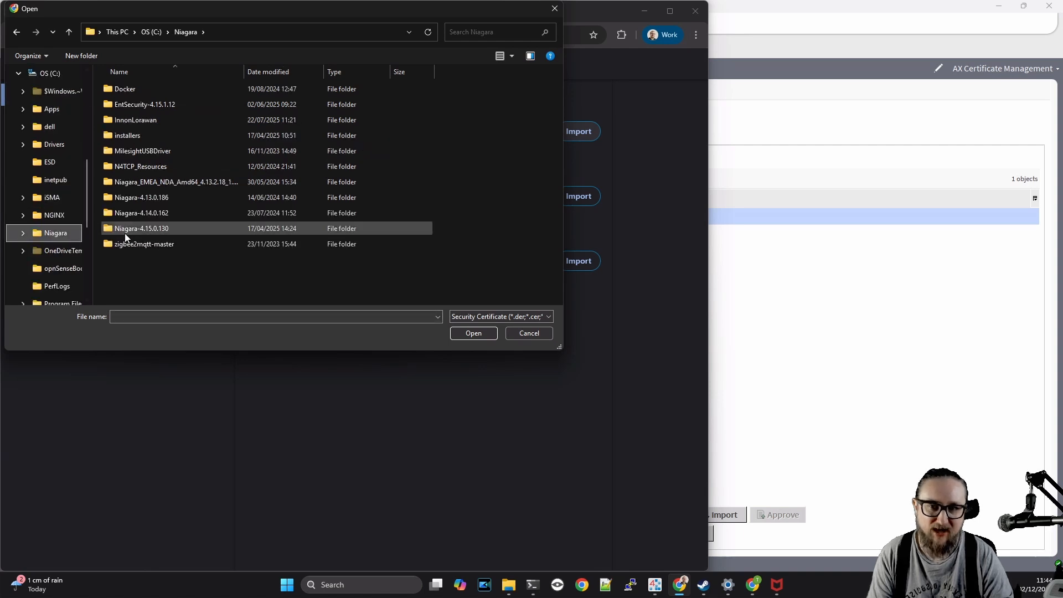
pyautogui.doubleClick(124, 234)
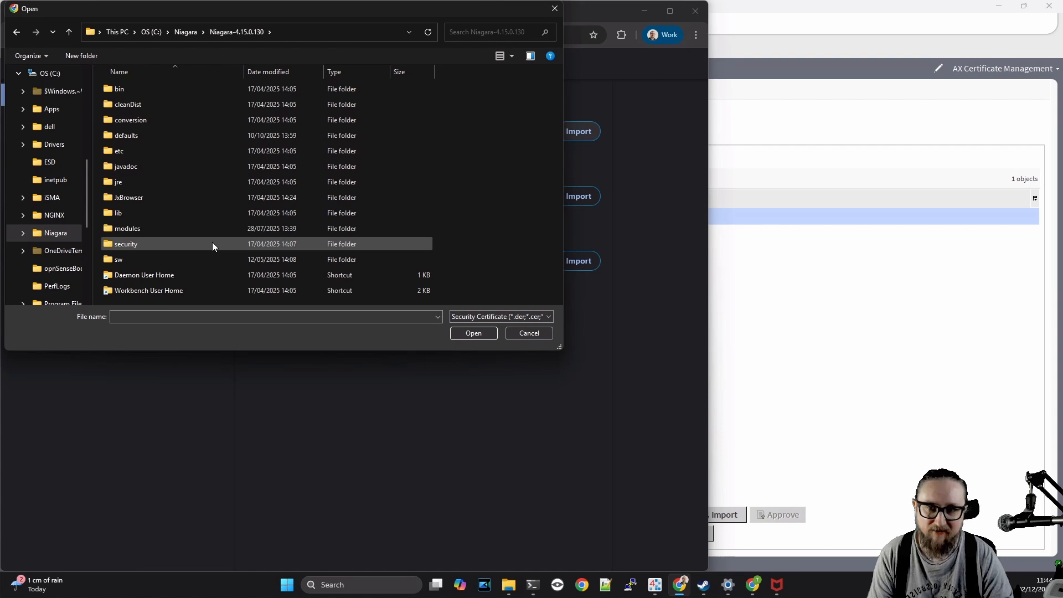
pyautogui.doubleClick(158, 292)
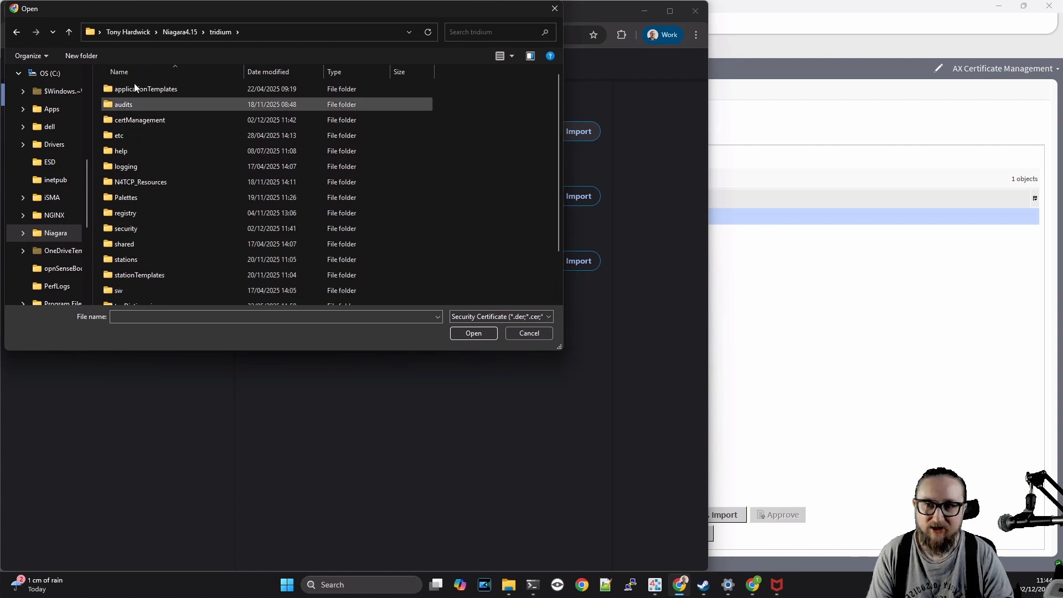
pyautogui.doubleClick(135, 119)
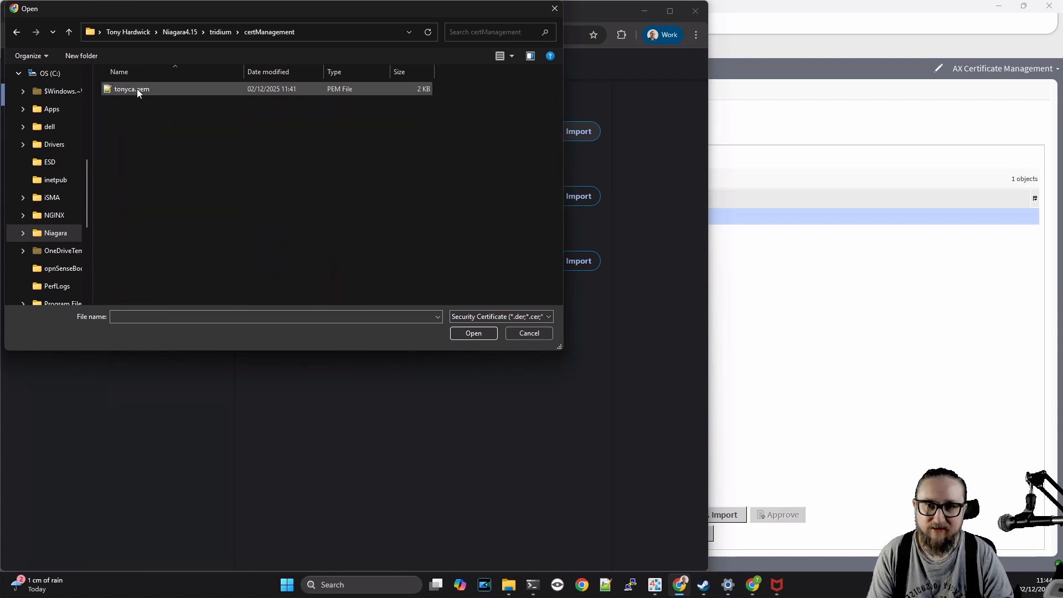
pyautogui.click(137, 89)
pyautogui.click(476, 332)
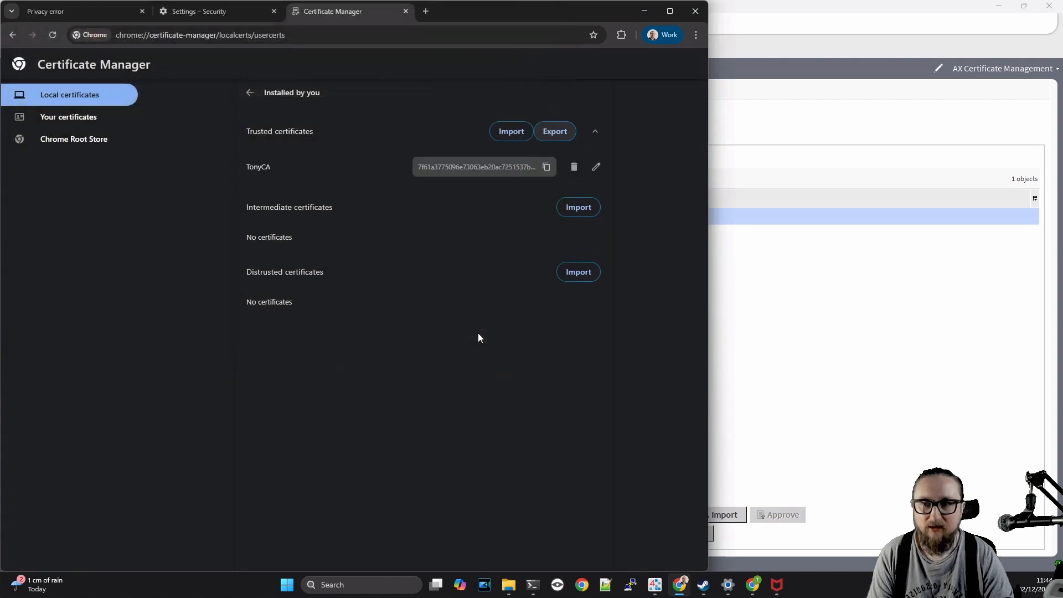
pyautogui.hotkey('alt', 'Left')
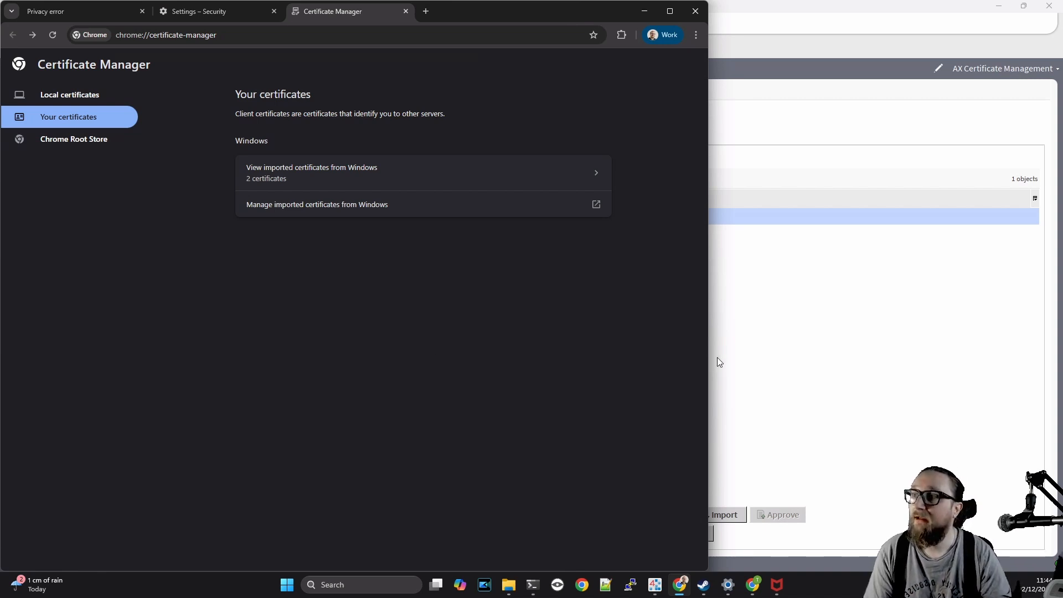
# Step: Switch back to Niagara Workbench and start a new self-signed certificate with alias TonyLaptopServer in the local platform's User Key Store
pyautogui.click(847, 323)
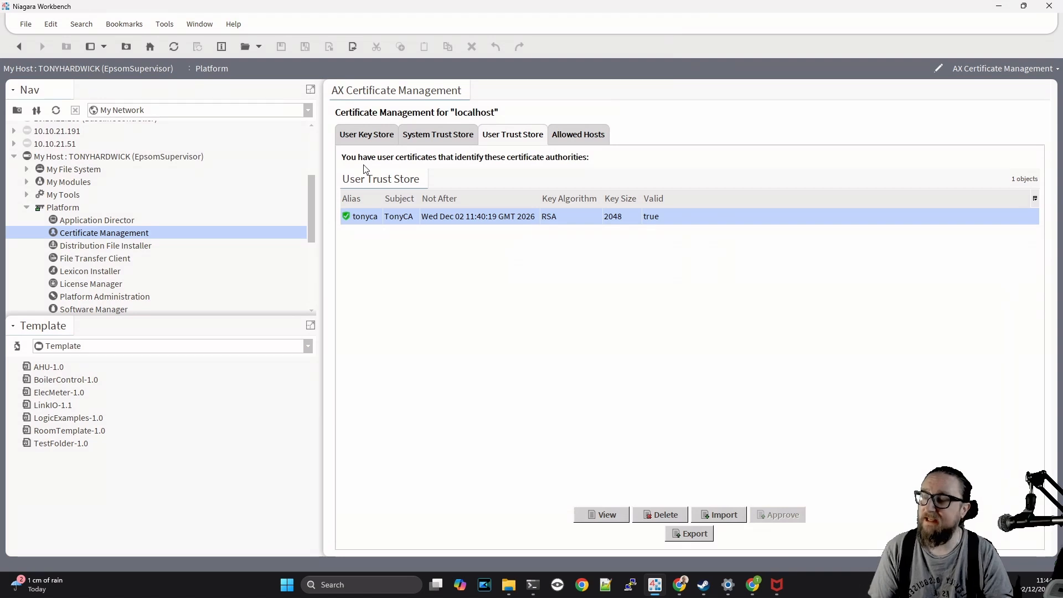
pyautogui.click(363, 136)
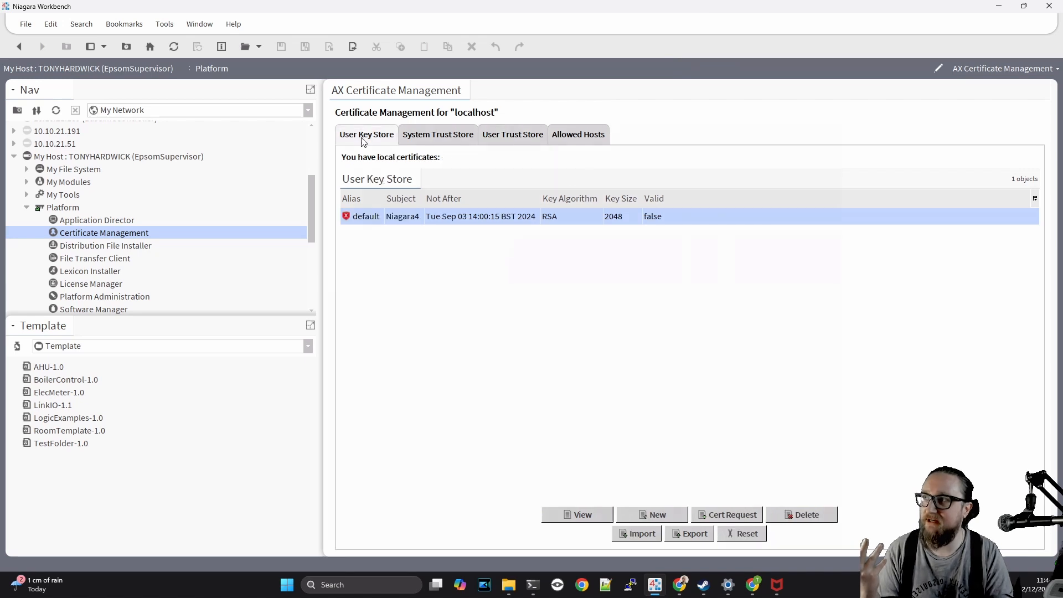
pyautogui.doubleClick(71, 233)
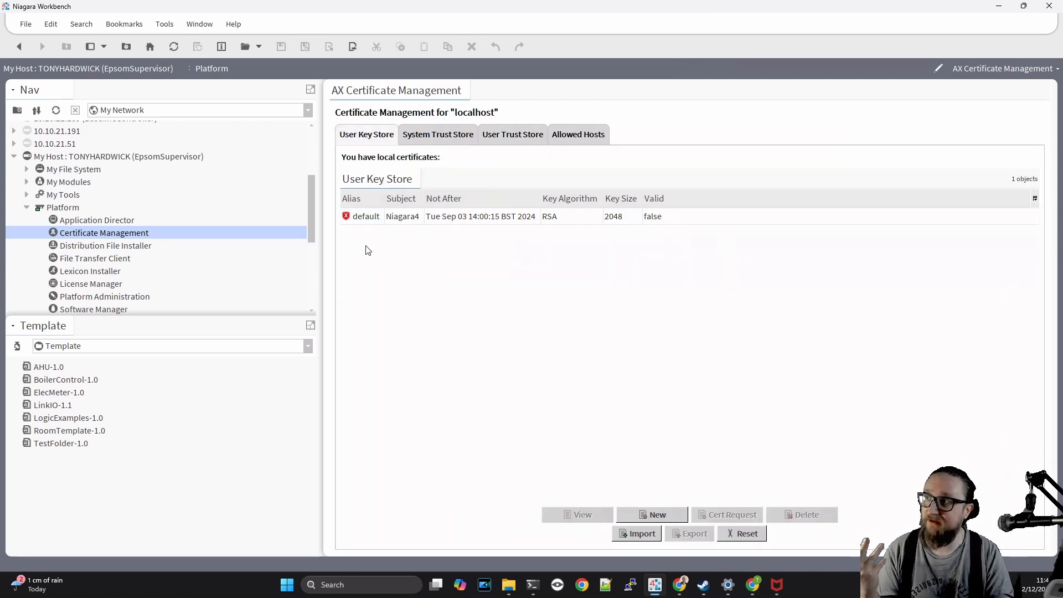
pyautogui.click(636, 509)
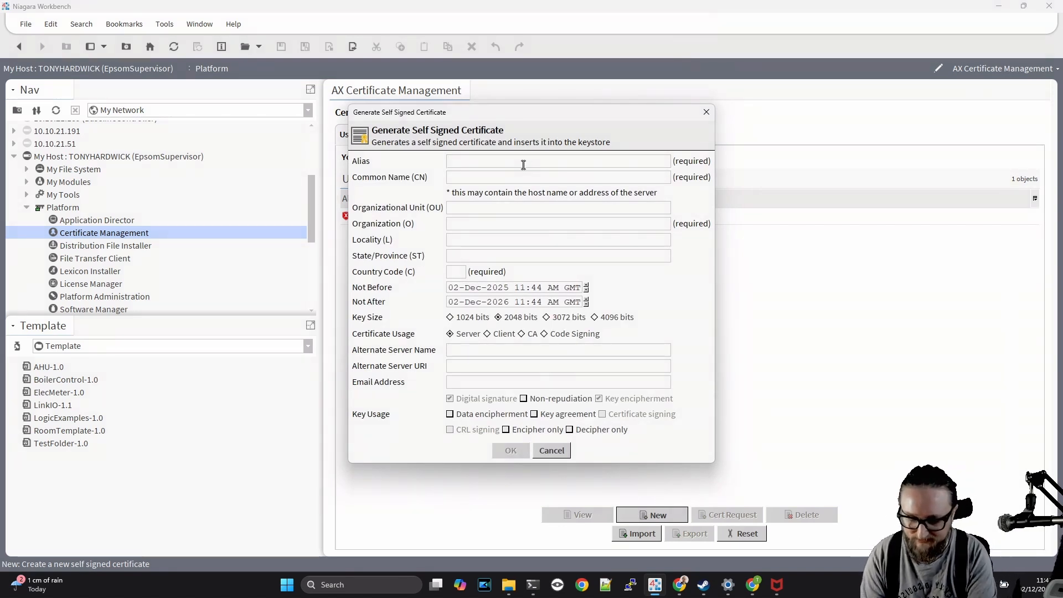
pyautogui.write('Tony')
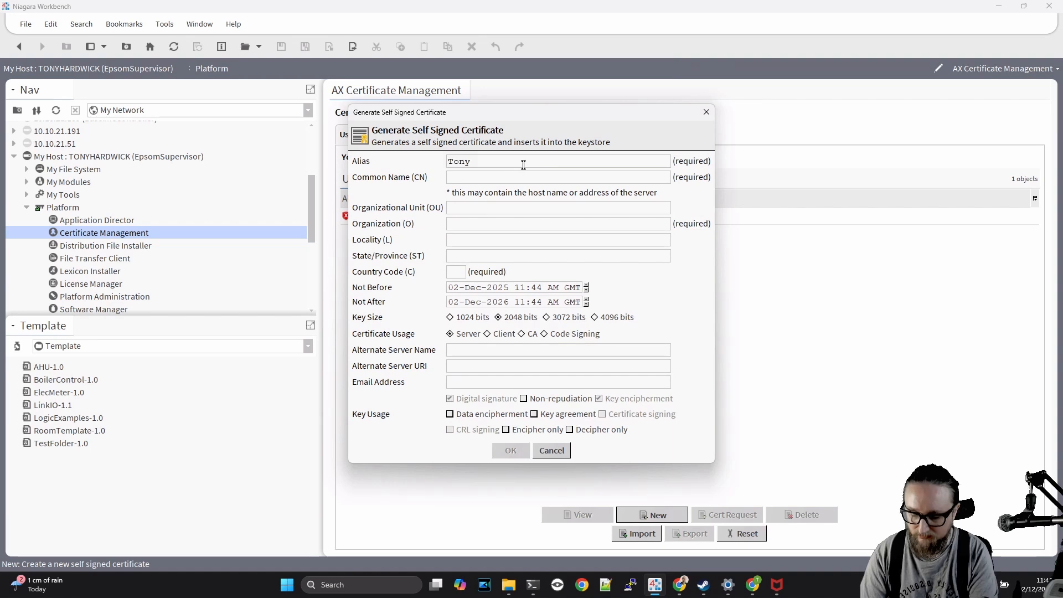
pyautogui.write('LaptopServer')
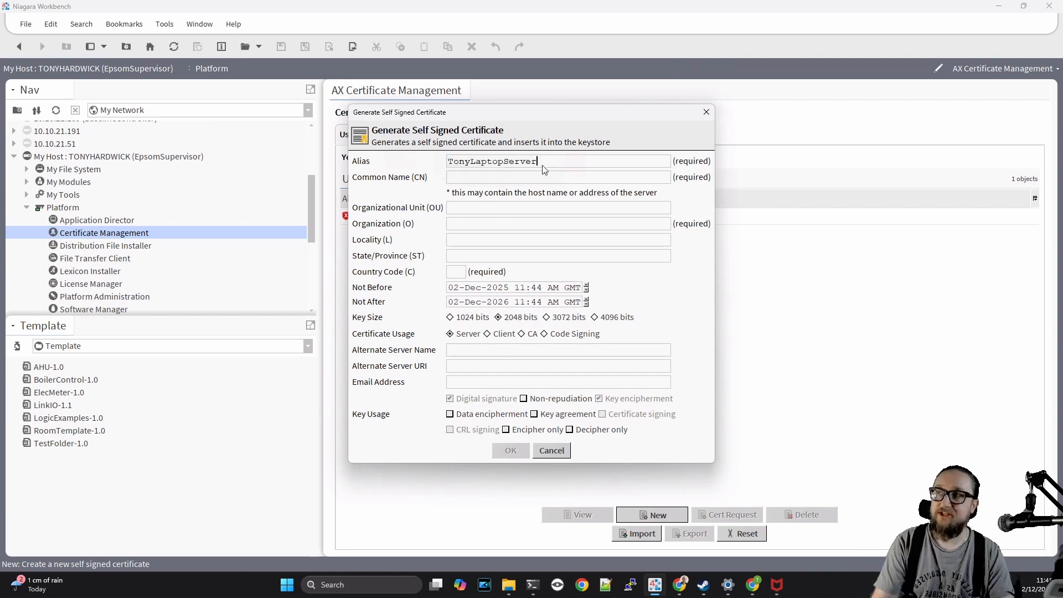
pyautogui.moveTo(542, 165); pyautogui.dragTo(427, 158)
pyautogui.click(450, 180)
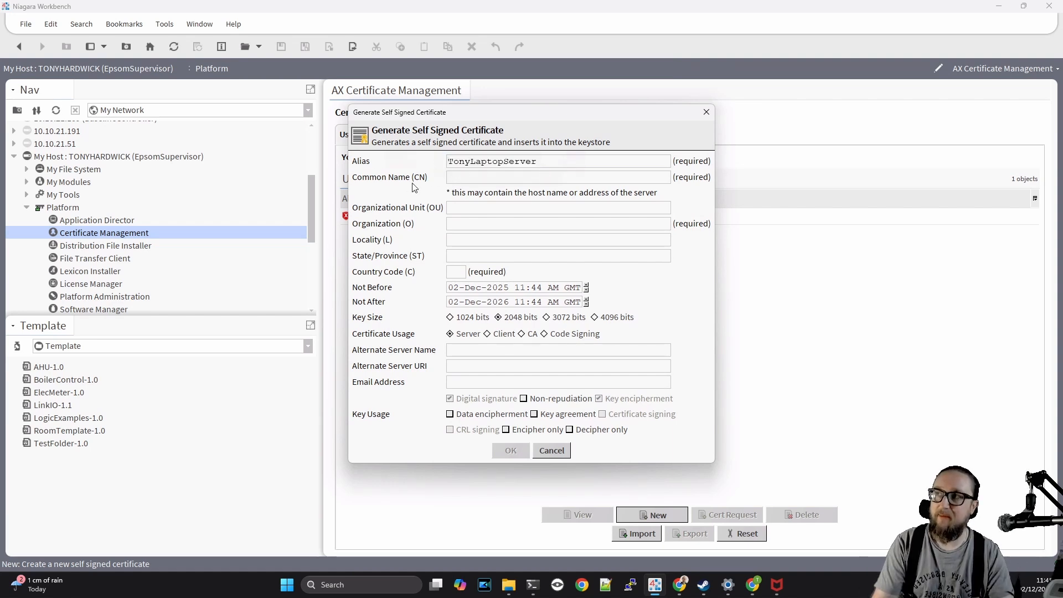
pyautogui.click(485, 351)
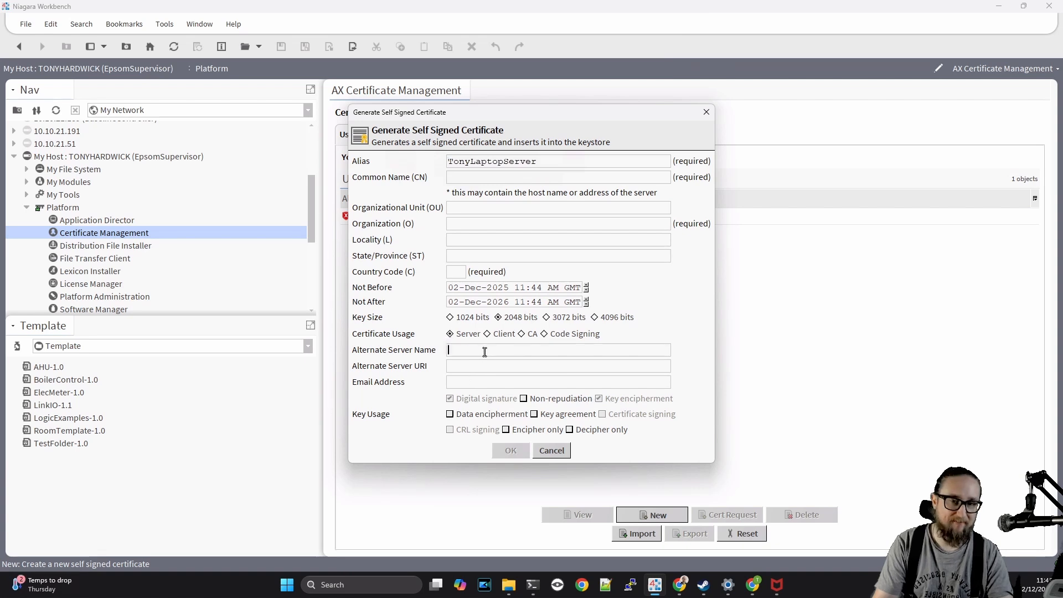
pyautogui.click(568, 179)
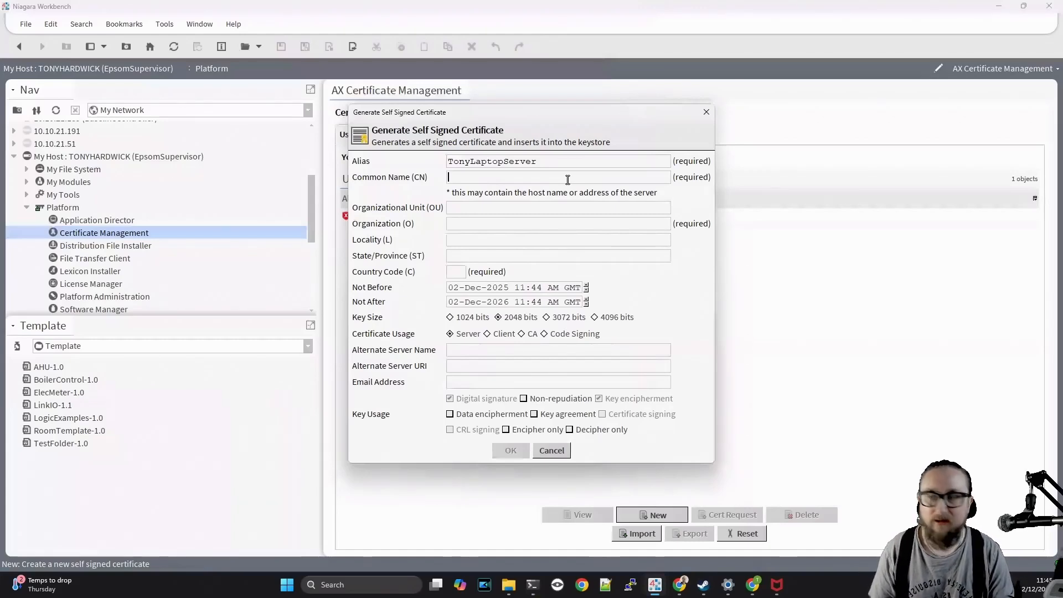
# Step: Open Command Prompt, run ipconfig and copy the IPv4 address of the ZeroTier One adapter
pyautogui.click(288, 590)
pyautogui.write('cmd')
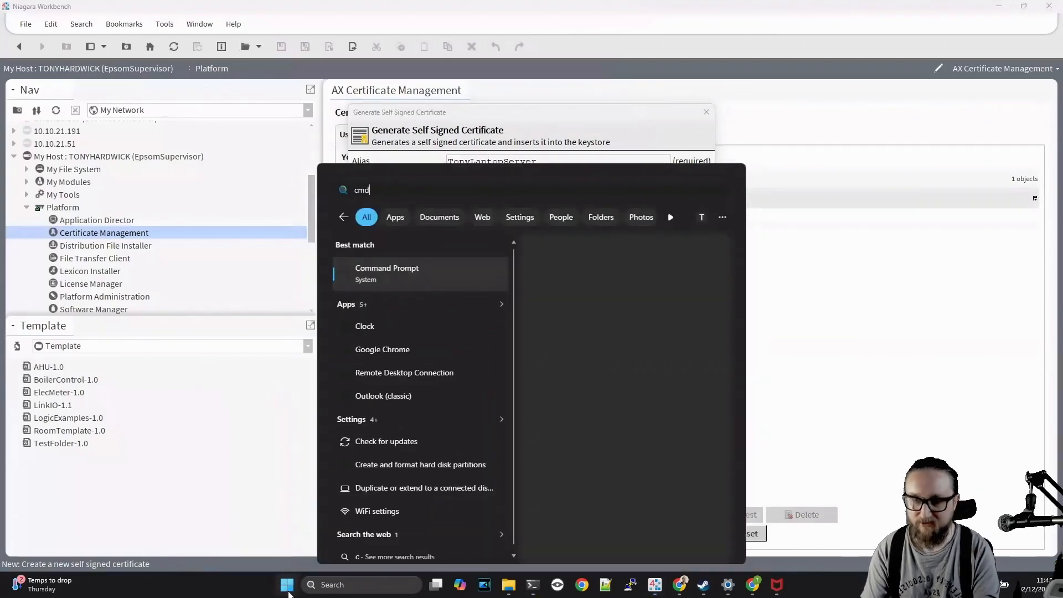
pyautogui.press('Return')
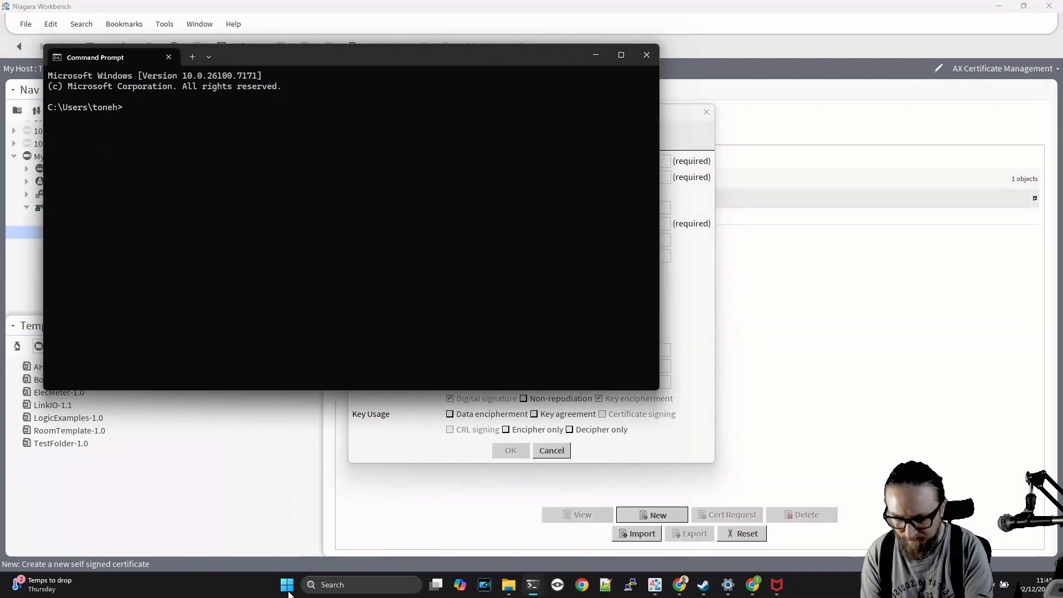
pyautogui.write('ipconfig')
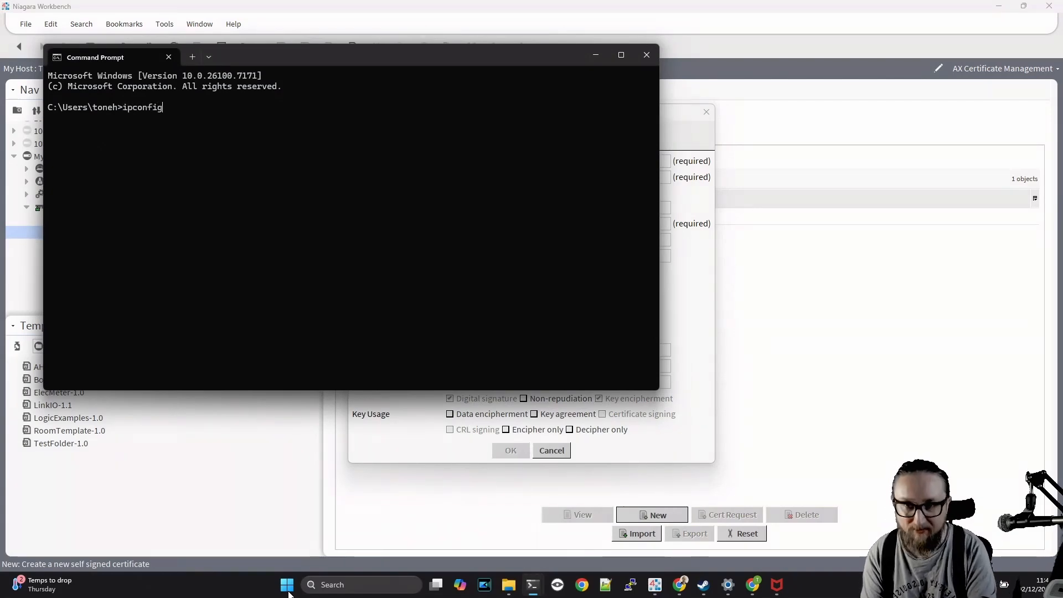
pyautogui.press('Return')
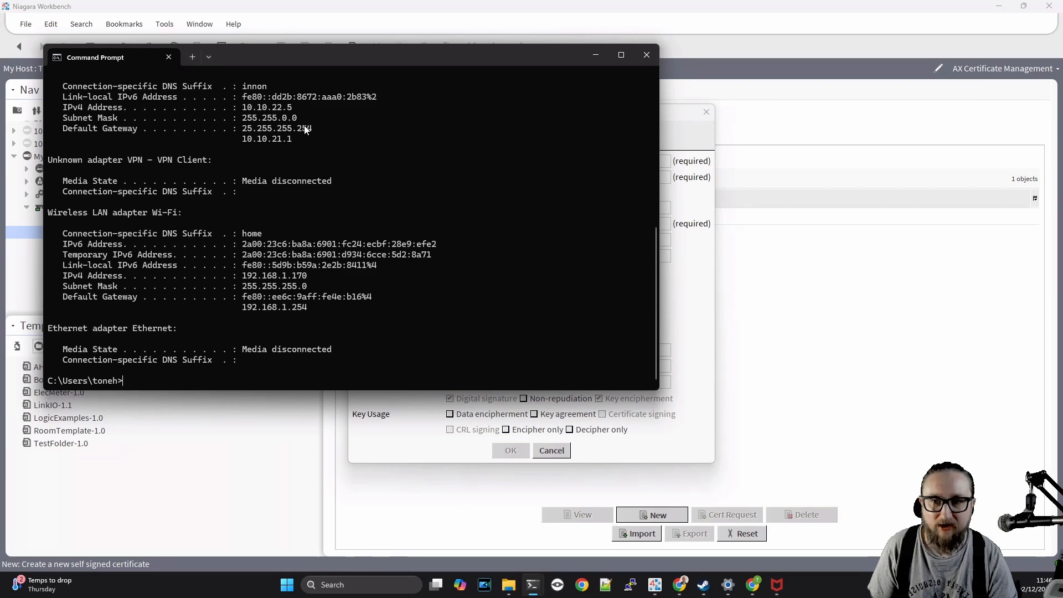
pyautogui.scroll(2, 304, 125)
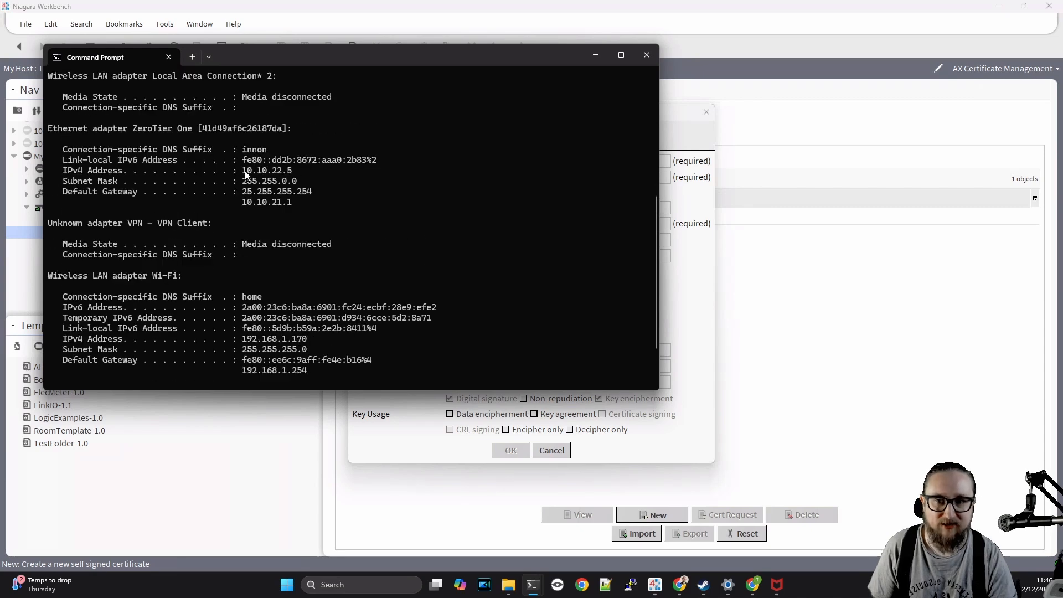
pyautogui.moveTo(245, 174); pyautogui.dragTo(256, 174)
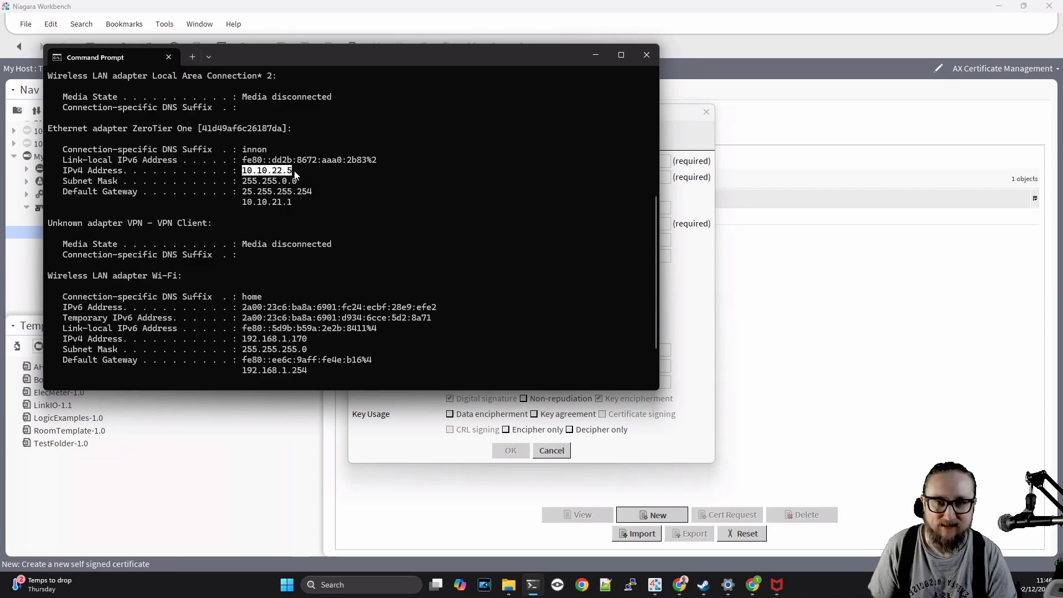
pyautogui.hotkey('ctrl', 'c')
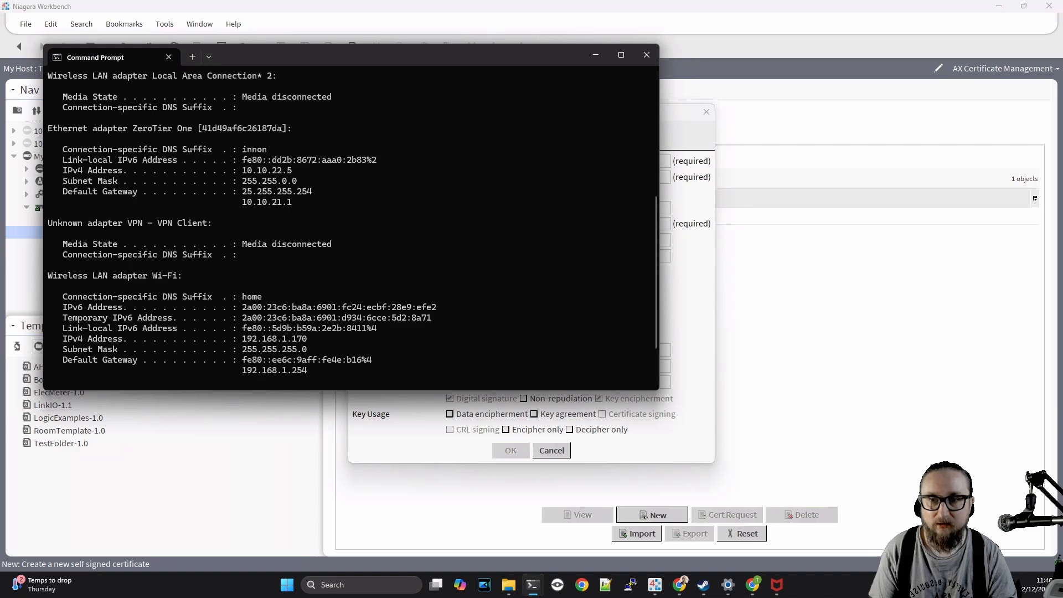
# Step: Query the computer's name with the hostname command
pyautogui.scroll(-2, 344, 168)
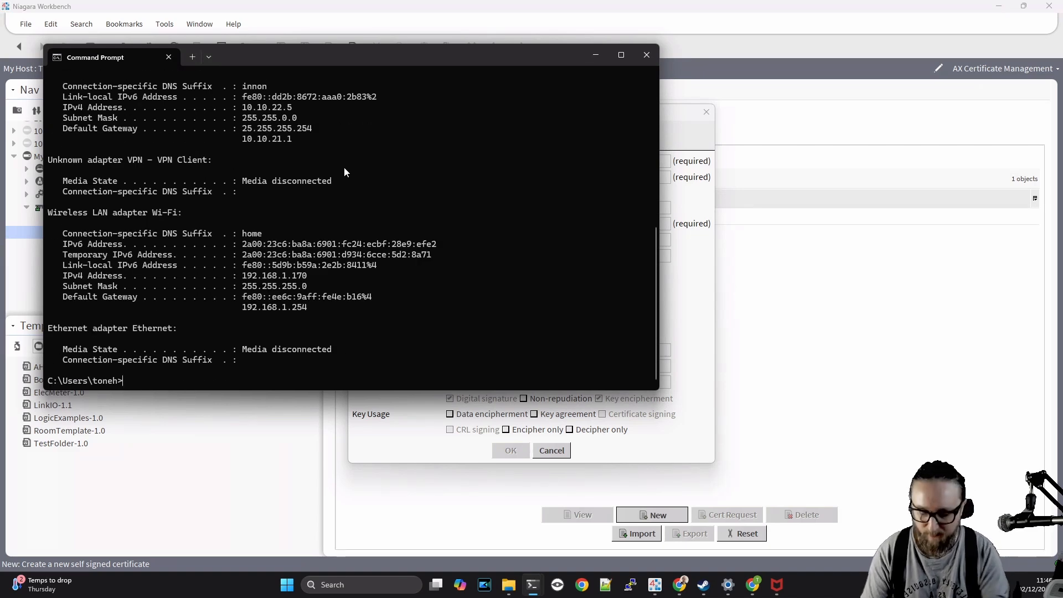
pyautogui.write('hostname')
pyautogui.press('Return')
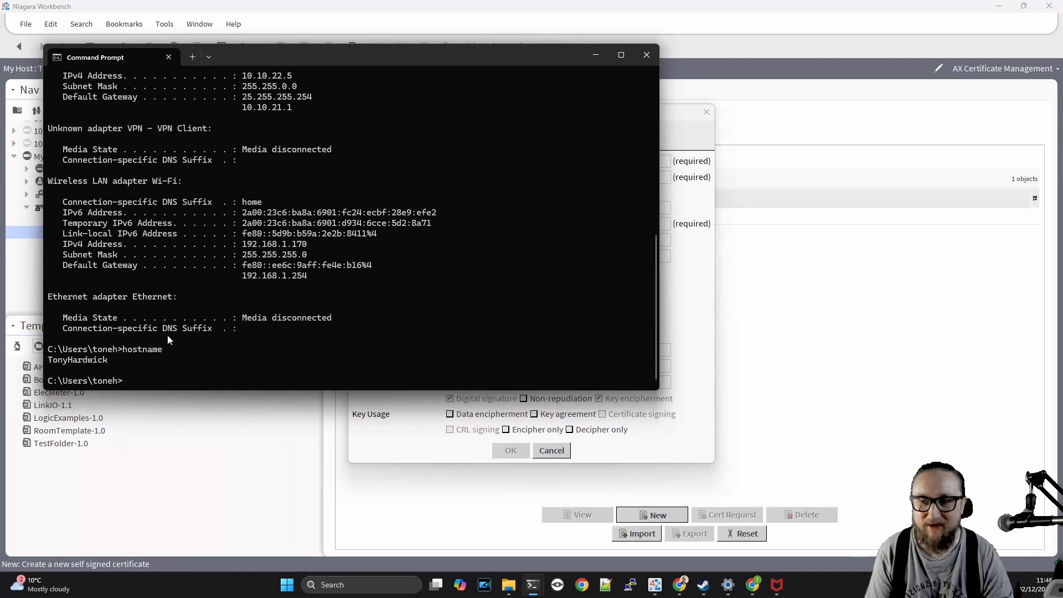
# Step: Back in Niagara Workbench, set the certificate's Common Name to the computer's hostname and the Alternate Server Name to 10.10.22.5
pyautogui.hotkey('alt', 'Tab')
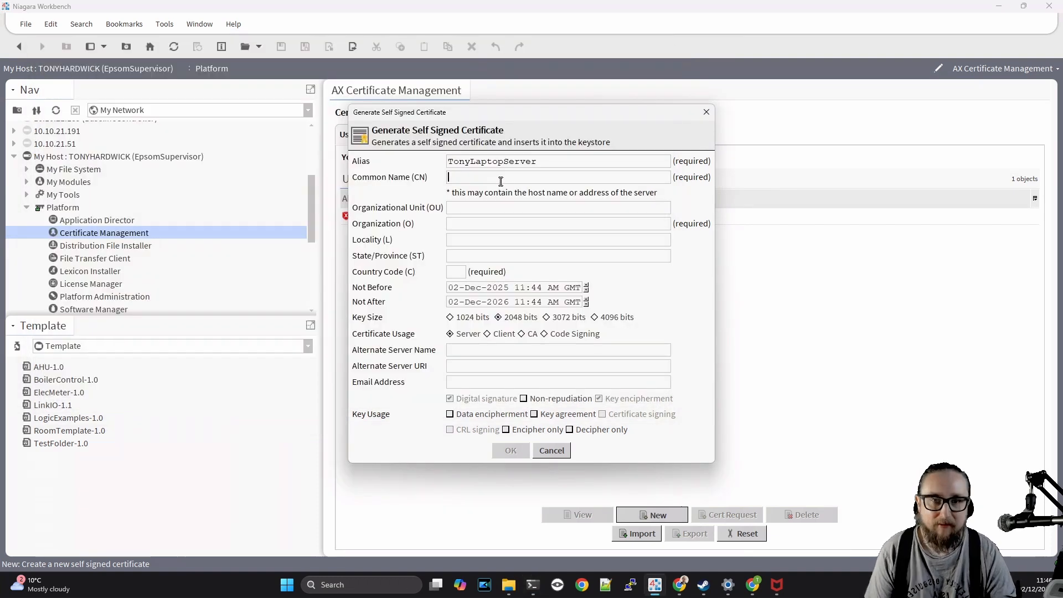
pyautogui.write('TonyHard')
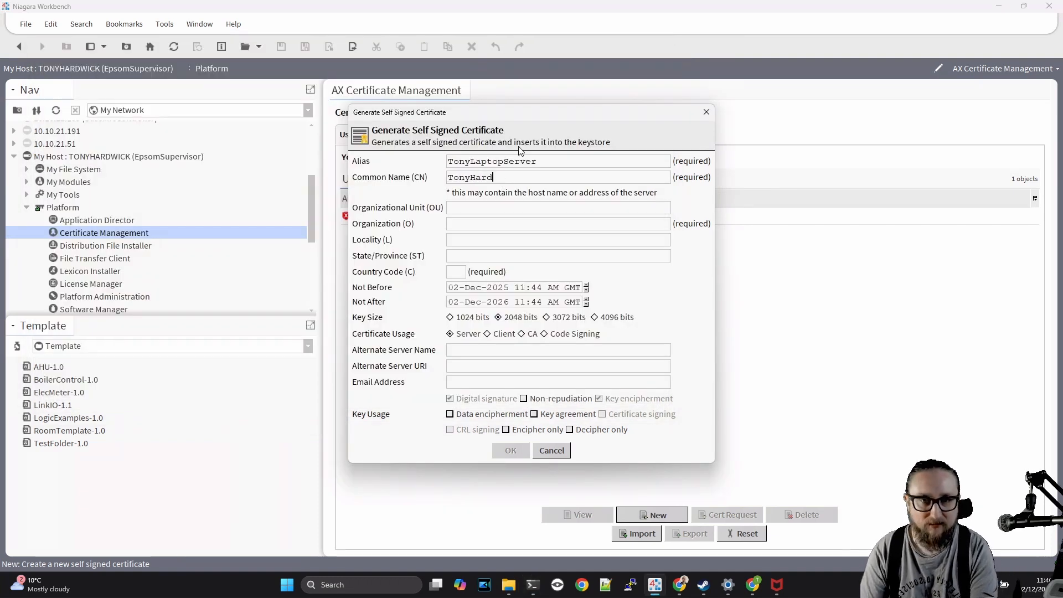
pyautogui.write('wick')
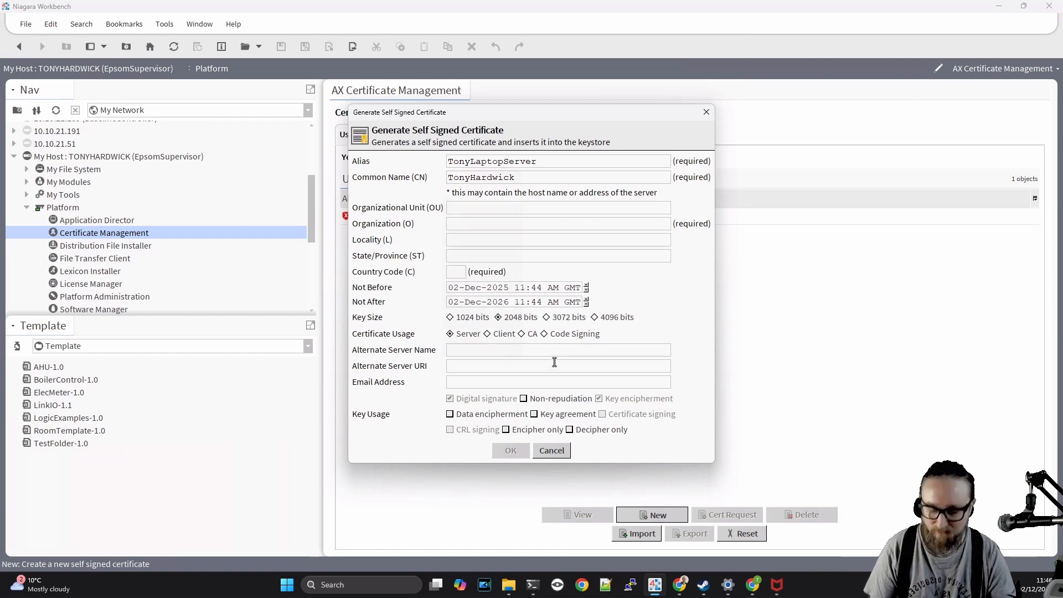
pyautogui.hotkey('ctrl', 'v')
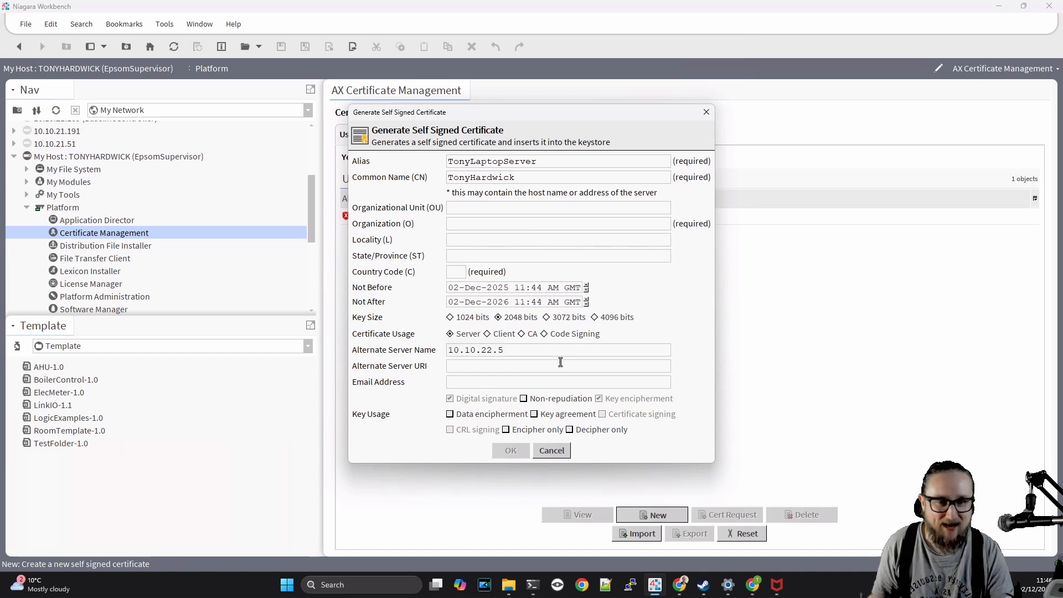
pyautogui.doubleClick(523, 177)
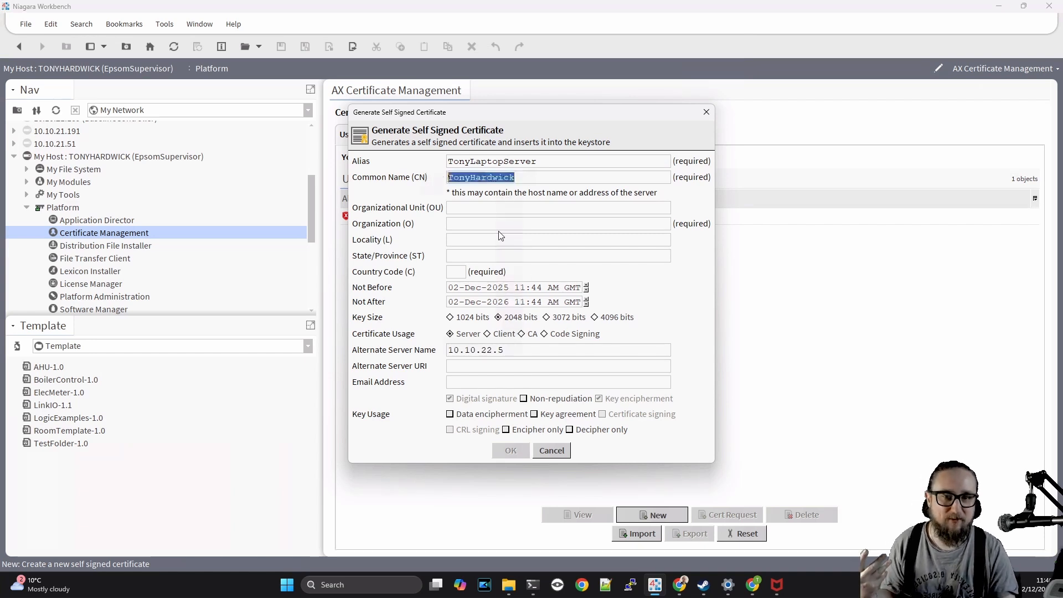
pyautogui.moveTo(532, 348); pyautogui.dragTo(398, 350)
pyautogui.click(528, 363)
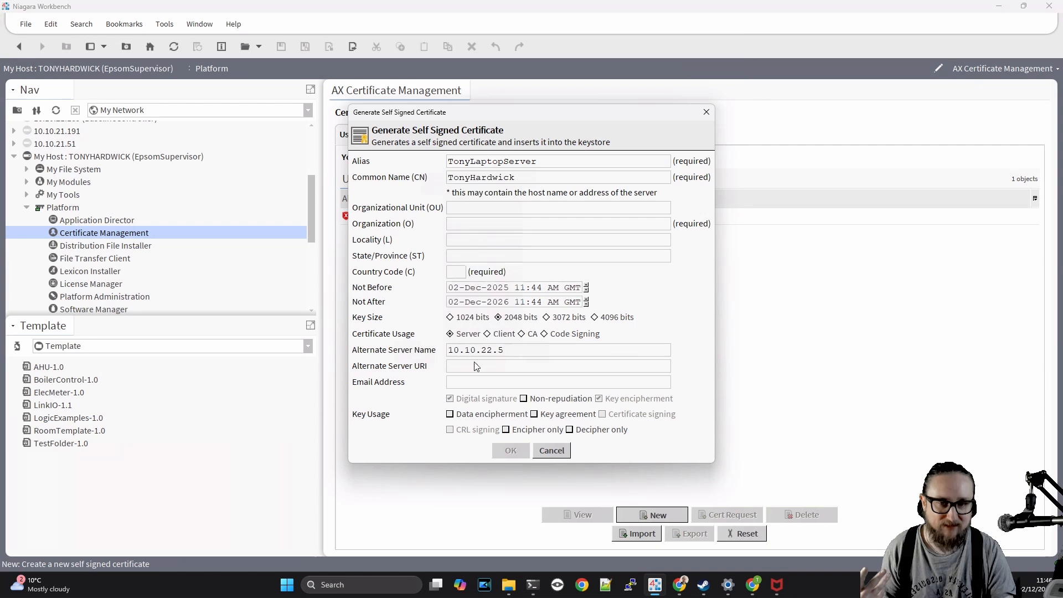
# Step: Set the country code to GB and the organization to Innon, and submit the certificate details
pyautogui.write('GB')
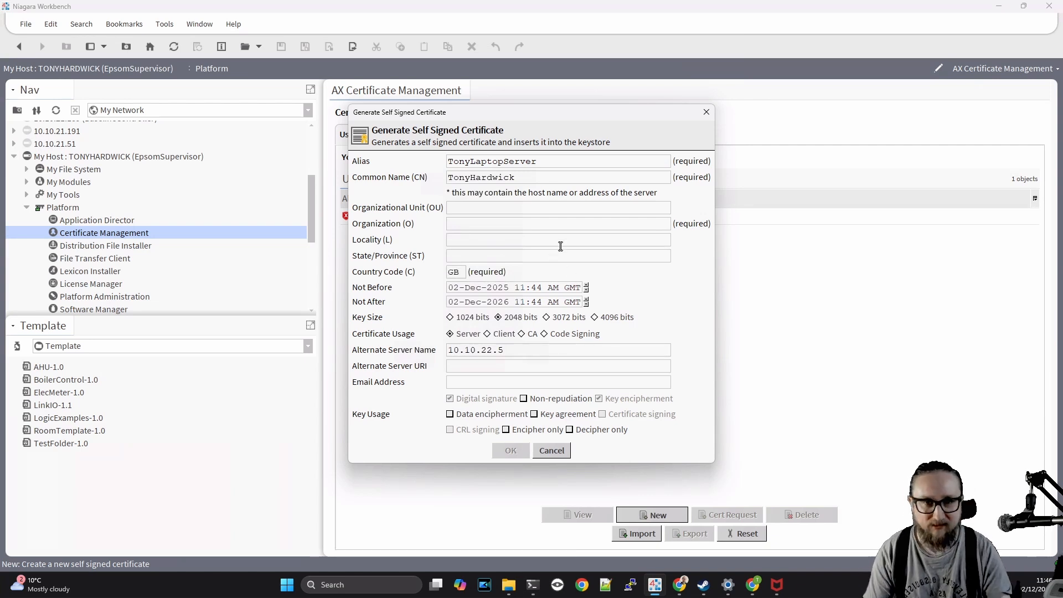
pyautogui.click(549, 220)
pyautogui.write('Innon')
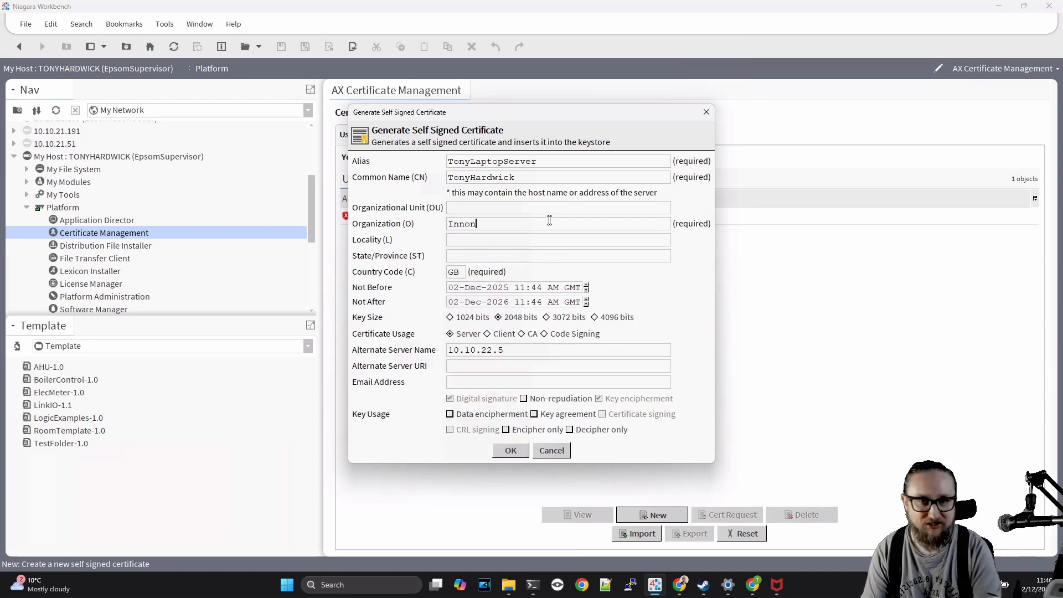
pyautogui.click(511, 450)
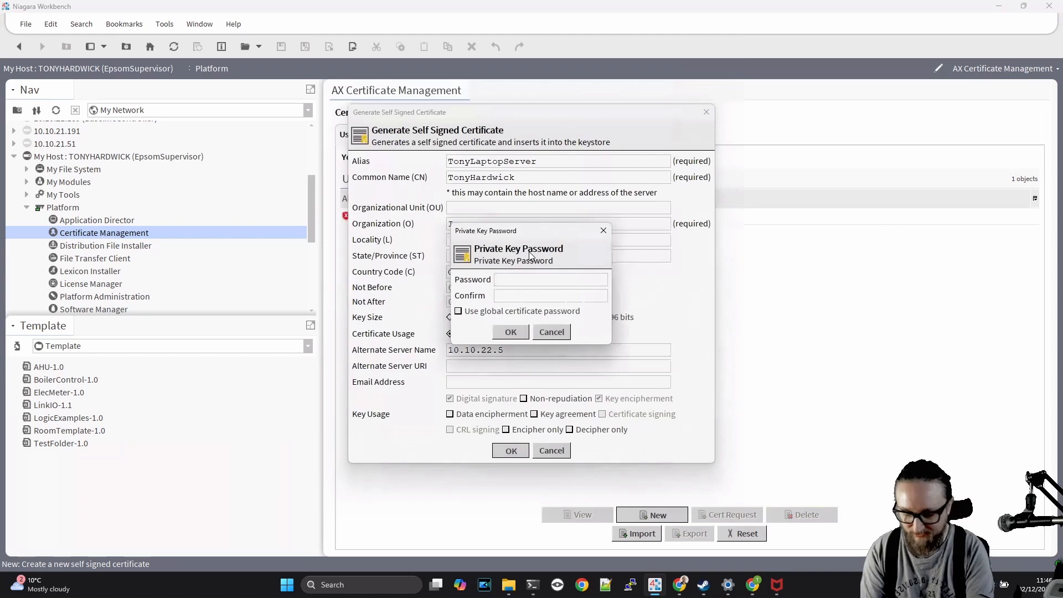
# Step: Enter and confirm a private key password for the new certificate
pyautogui.write('p')
pyautogui.write('•••••')
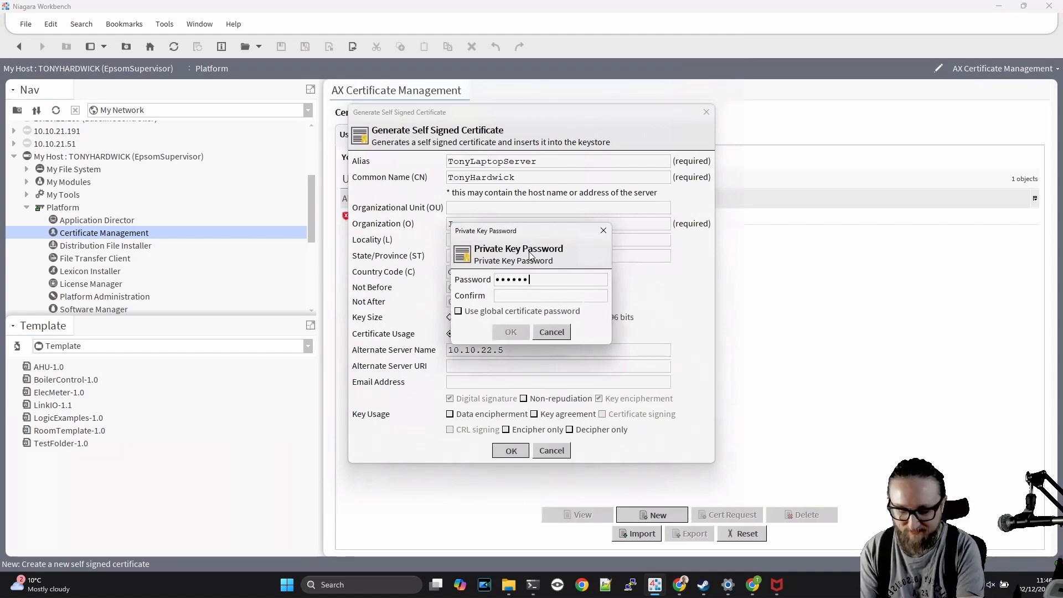
pyautogui.write('••••')
pyautogui.press('Tab')
pyautogui.write('•')
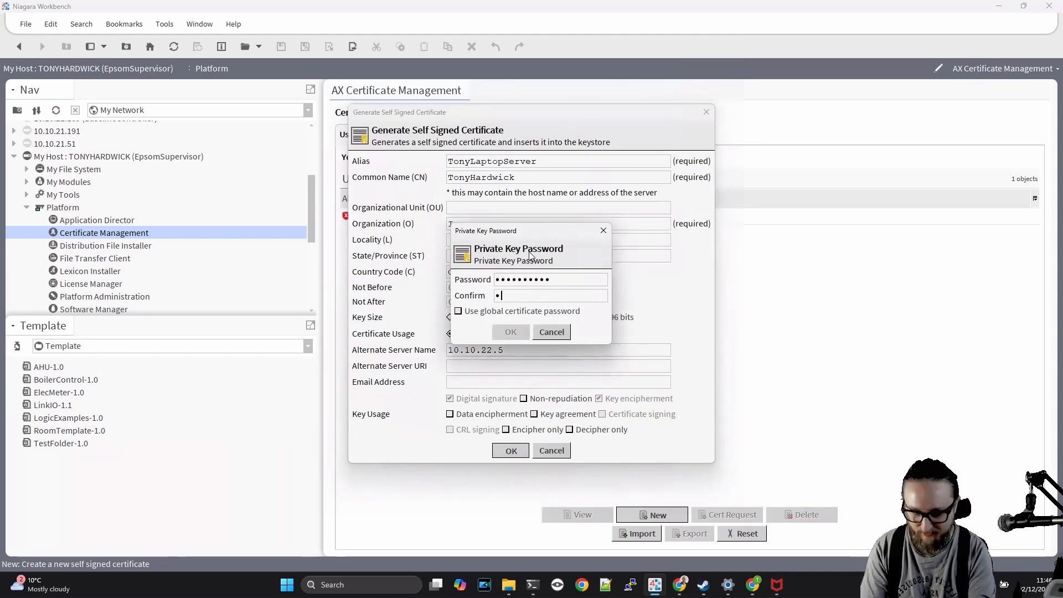
pyautogui.write('•••••••••')
pyautogui.press('Tab')
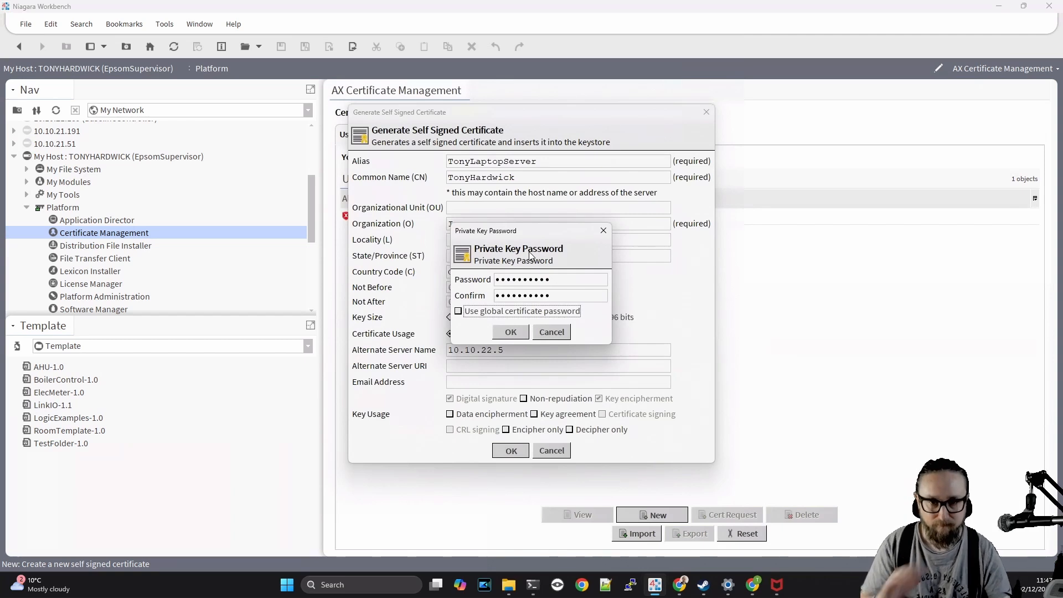
# Step: Generate the certificate with the global certificate password and select tonylaptopserver in the User Key Store
pyautogui.click(480, 314)
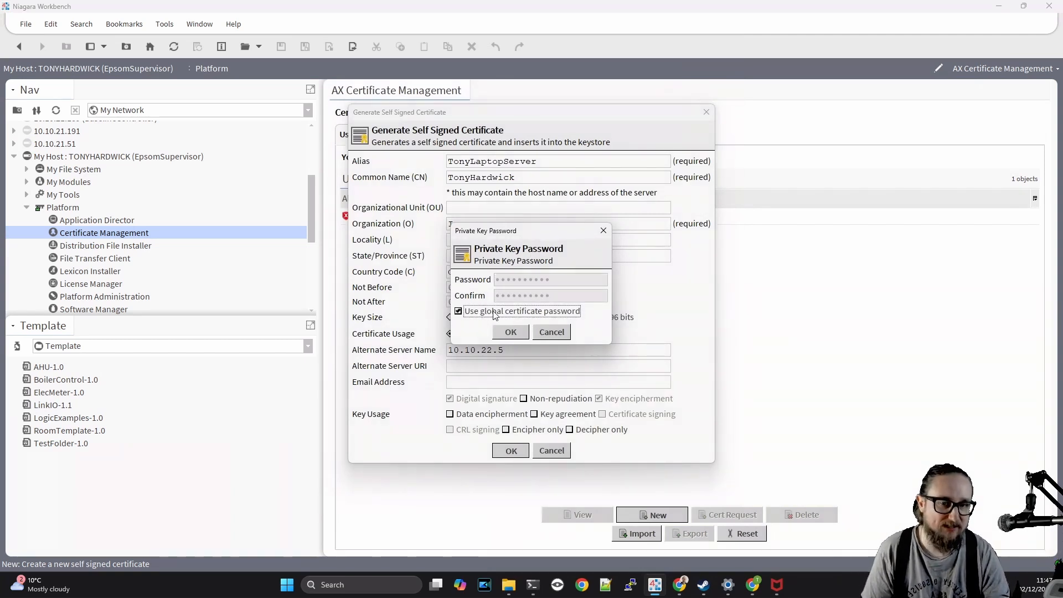
pyautogui.click(510, 335)
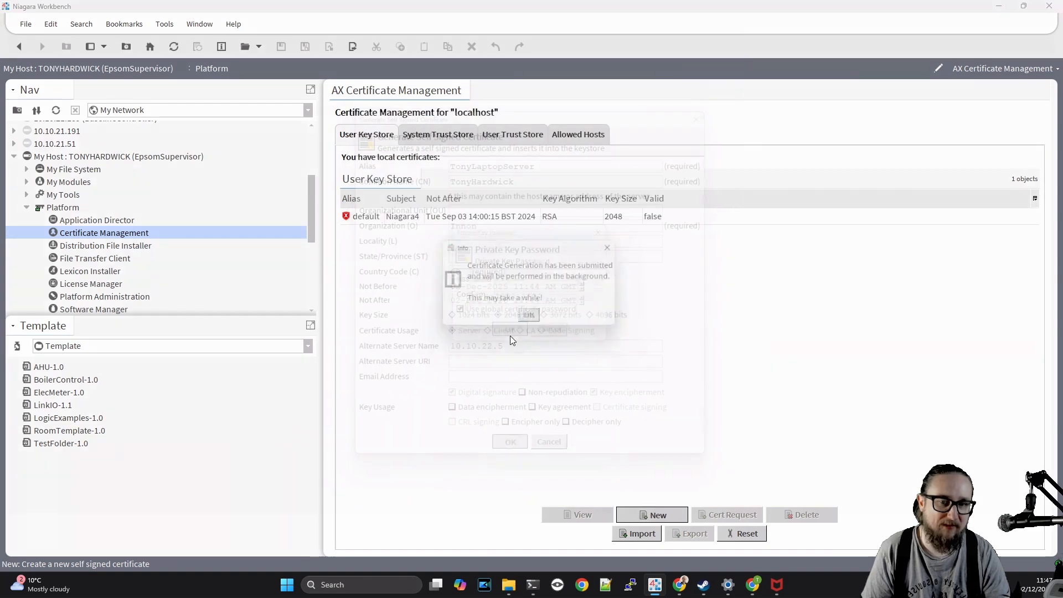
pyautogui.click(532, 319)
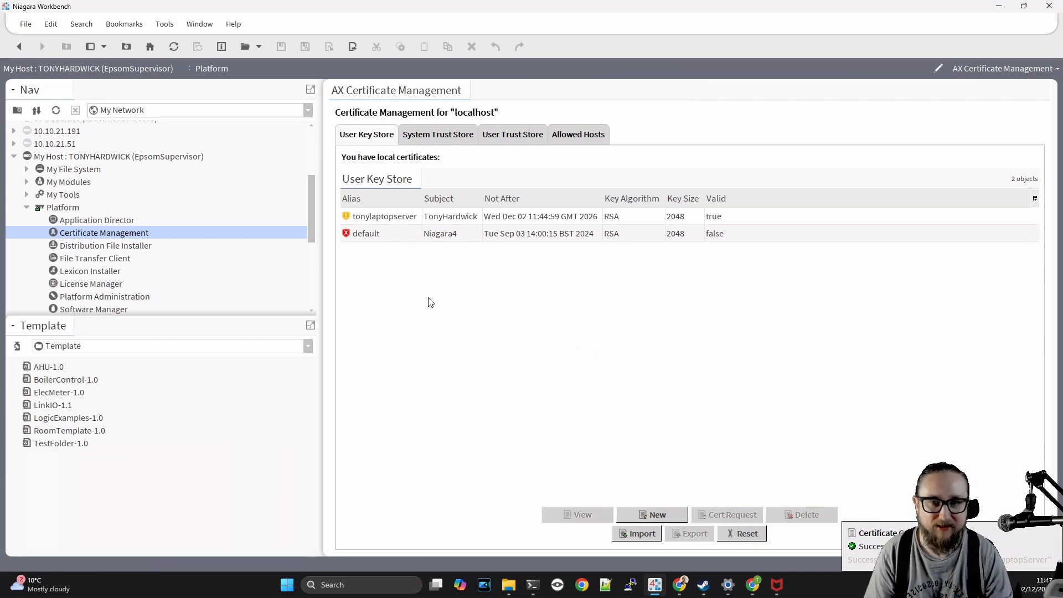
pyautogui.click(409, 221)
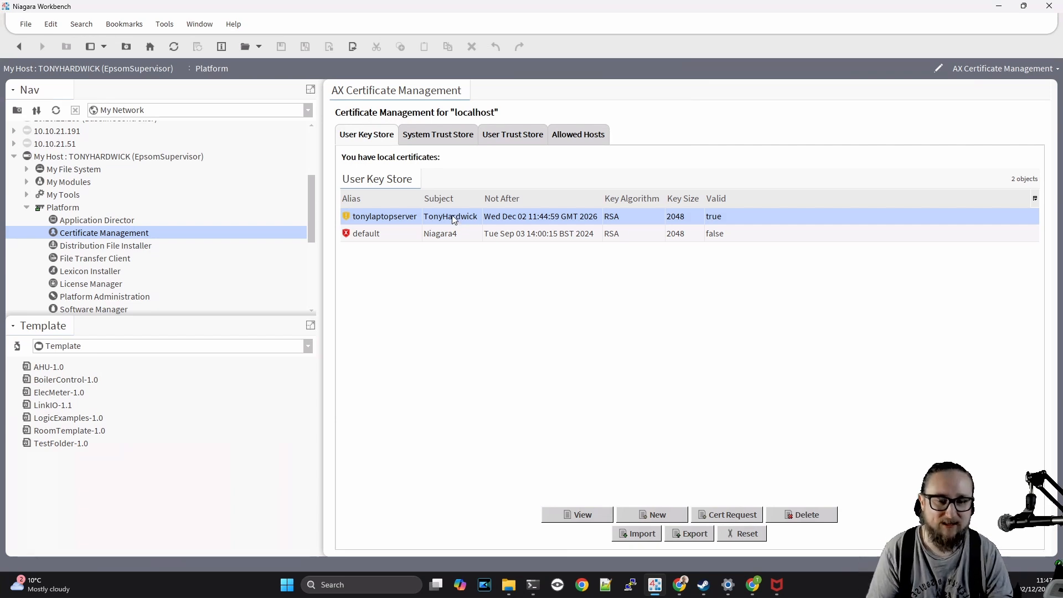
# Step: Switch to Chrome, load the computer's hostname over https in the privacy error tab and show the advanced error details
pyautogui.click(684, 584)
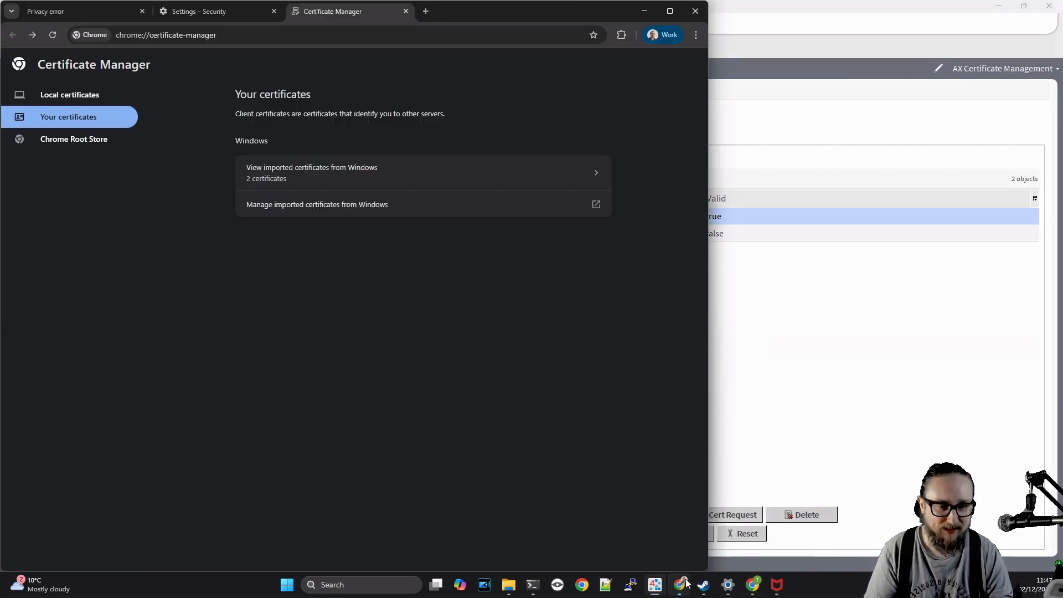
pyautogui.click(125, 15)
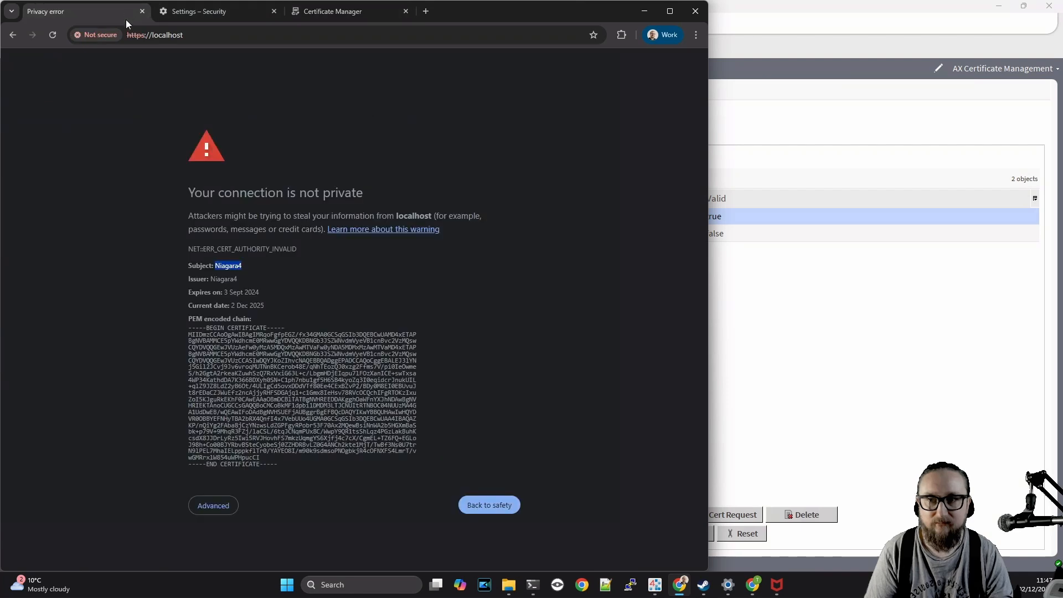
pyautogui.click(182, 35)
pyautogui.write('httt')
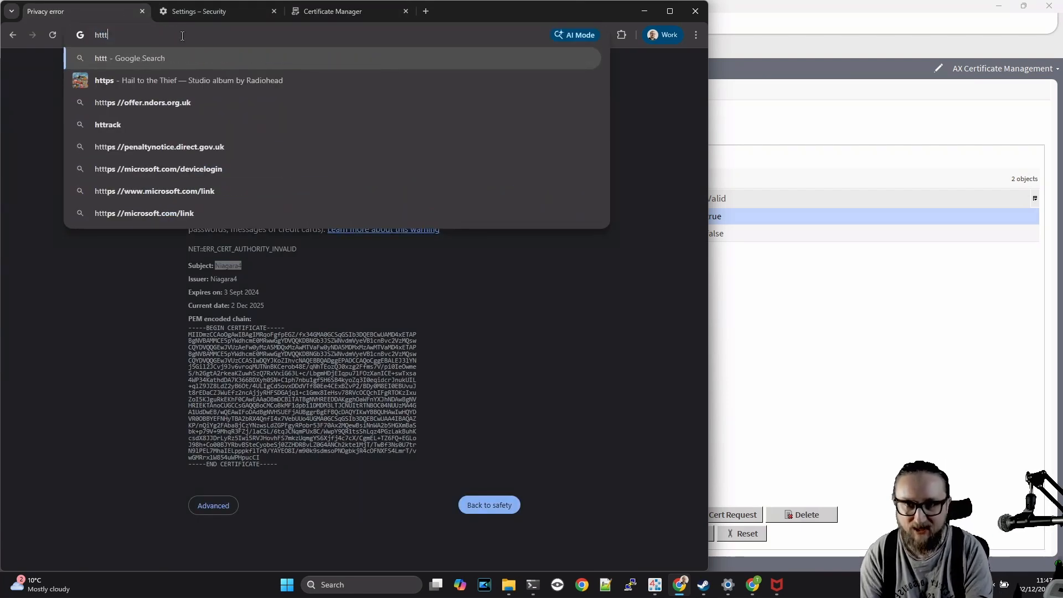
pyautogui.press('BackSpace')
pyautogui.write('ps:/')
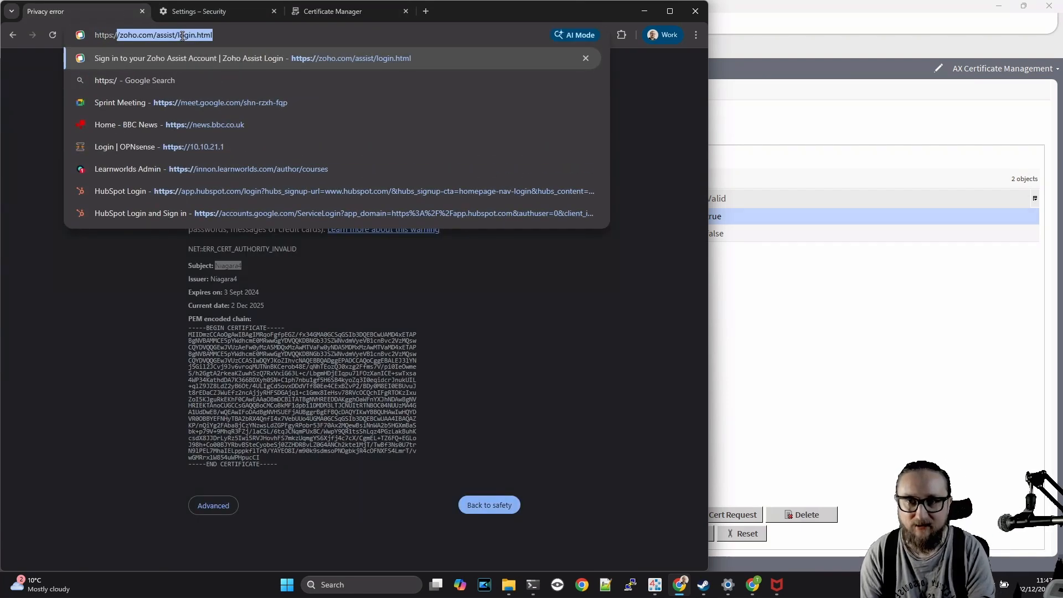
pyautogui.write('/')
pyautogui.write('tonyhardwick')
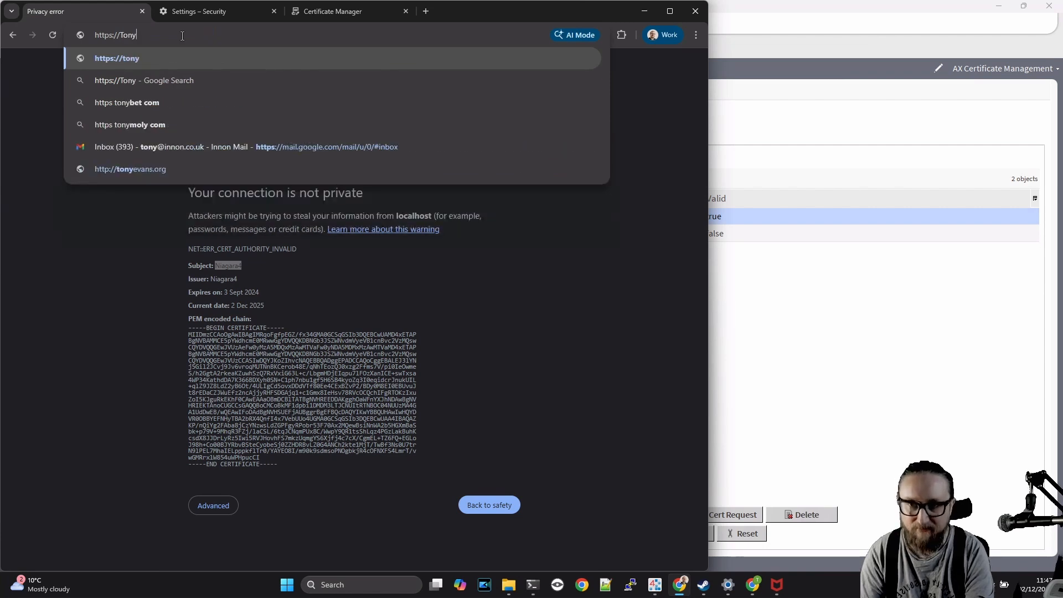
pyautogui.press('Return')
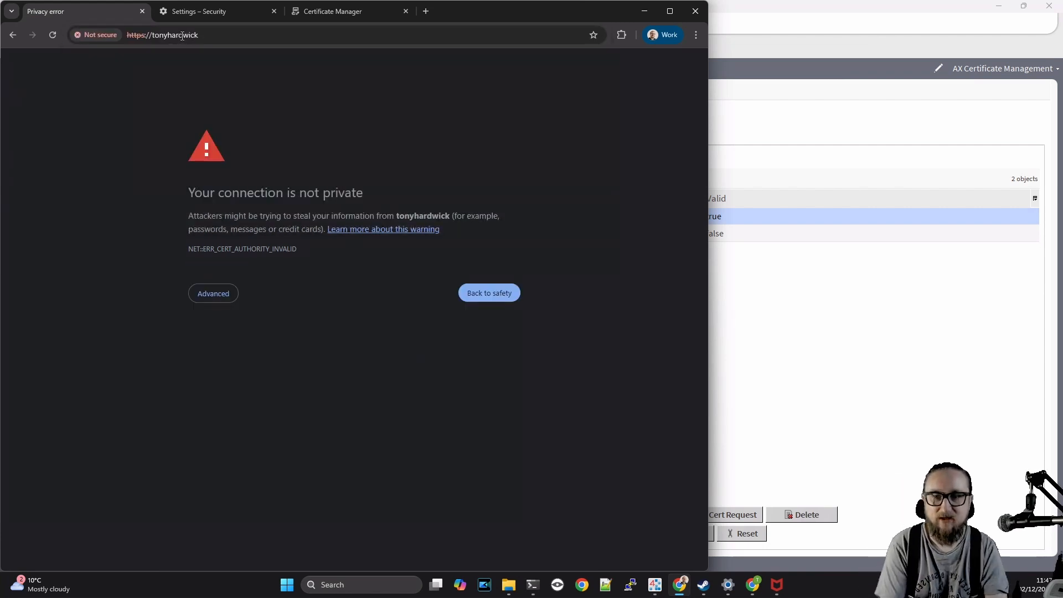
pyautogui.click(221, 294)
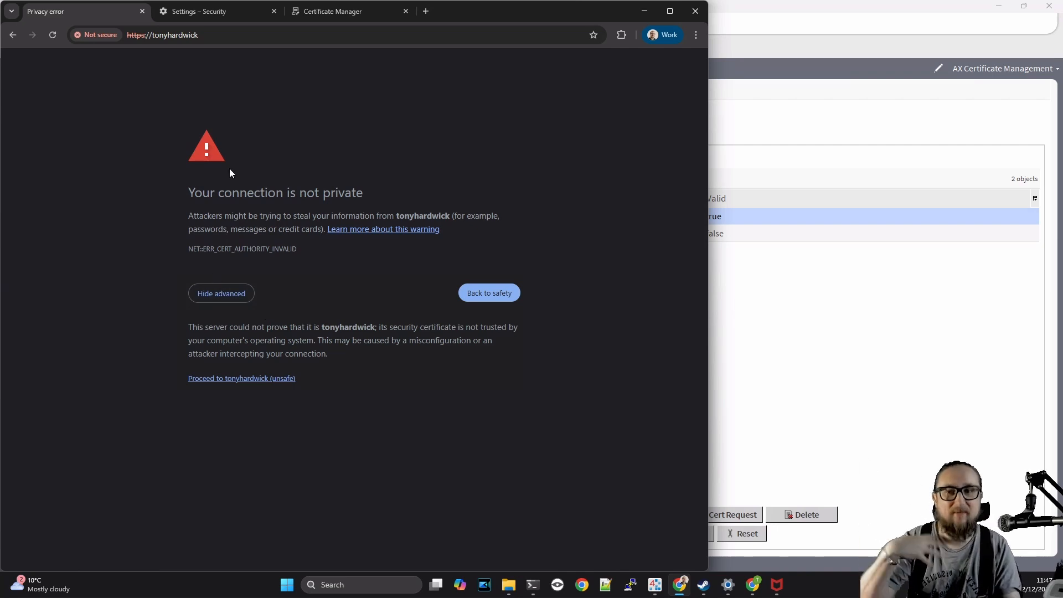
# Step: Replace the hostname in the https address with the computer's IP address and load the page
pyautogui.click(224, 37)
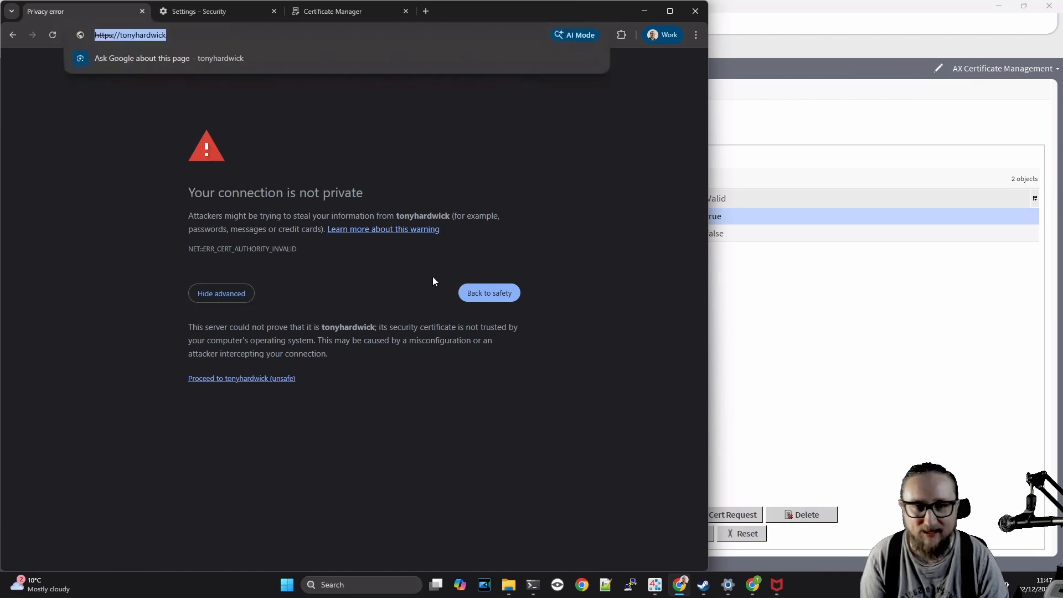
pyautogui.click(308, 37)
pyautogui.press('BackSpace')
pyautogui.press('BackSpace')
pyautogui.press('BackSpace')
pyautogui.press('BackSpace')
pyautogui.press('BackSpace')
pyautogui.press('BackSpace')
pyautogui.press('BackSpace')
pyautogui.press('BackSpace')
pyautogui.press('BackSpace')
pyautogui.press('BackSpace')
pyautogui.press('BackSpace')
pyautogui.press('BackSpace')
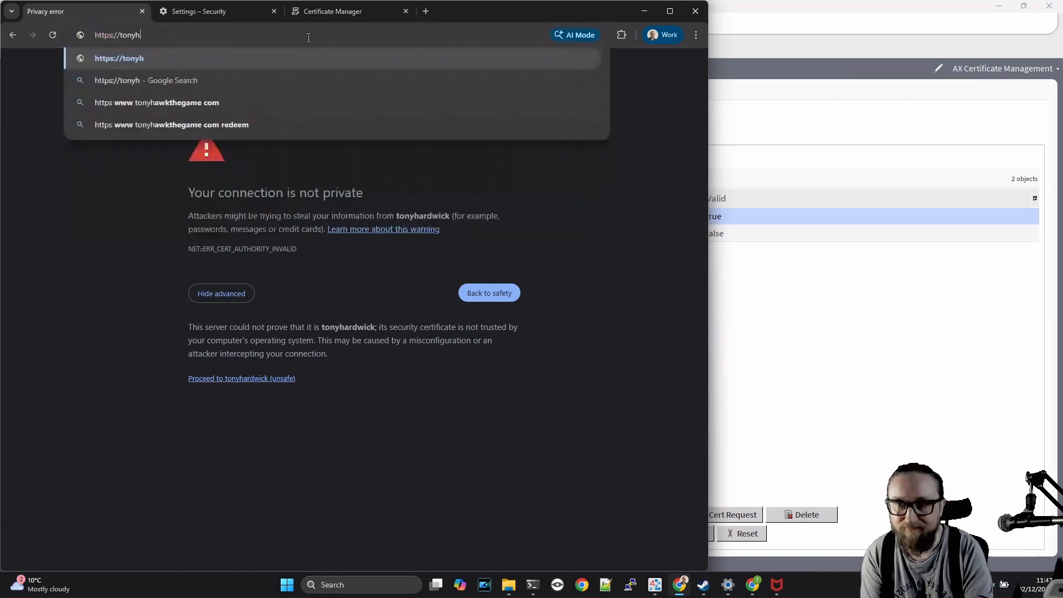
pyautogui.write('10.10.2')
pyautogui.press('Return')
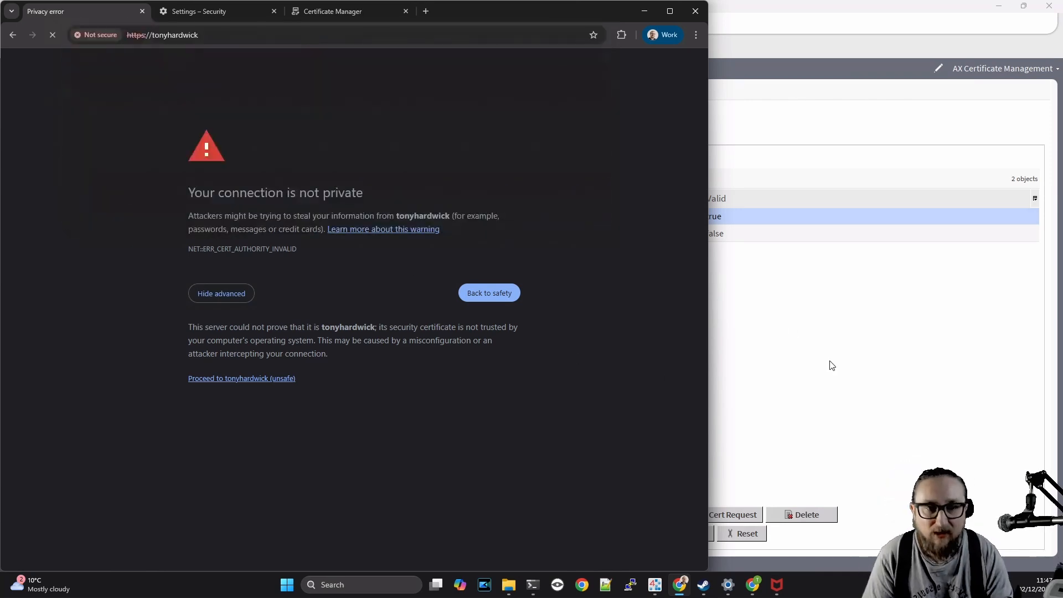
# Step: Switch to Niagara Workbench and export a certificate request for the tonylaptopserver certificate as tonylaptopserver.csr in the certManagement folder
pyautogui.click(808, 339)
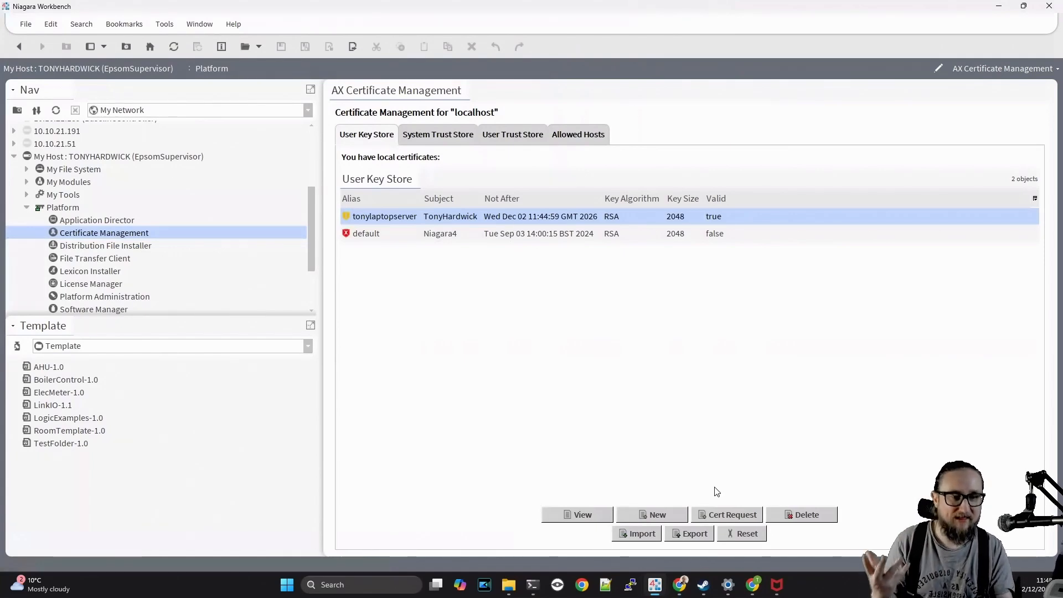
pyautogui.click(729, 519)
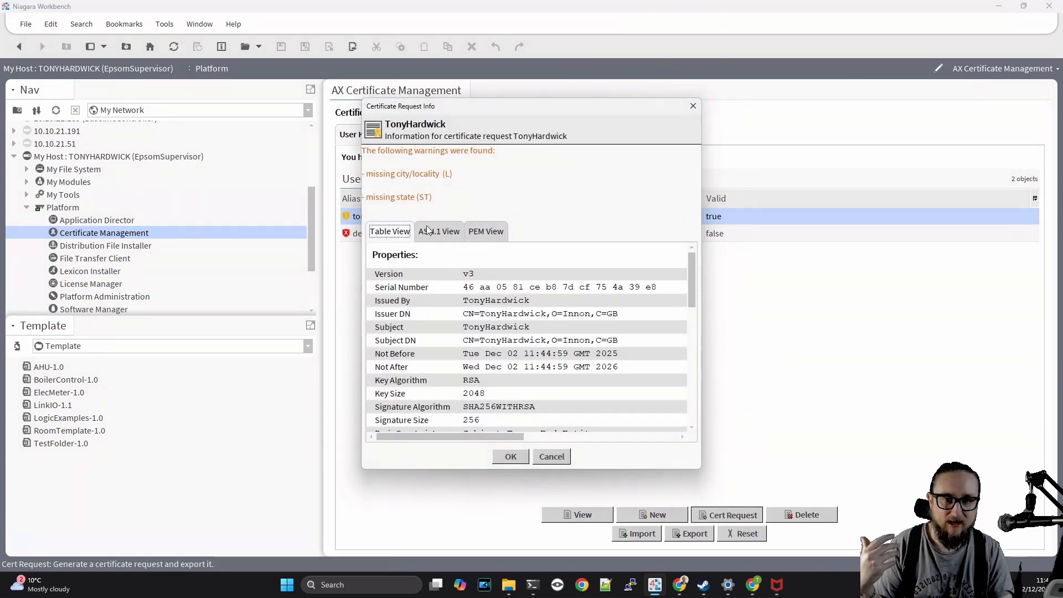
pyautogui.click(511, 455)
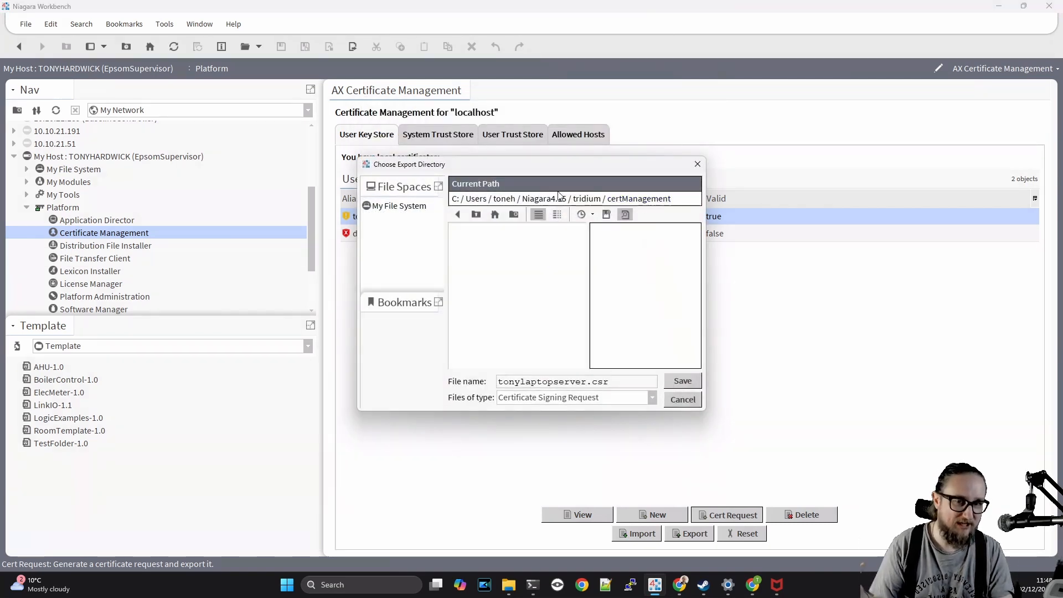
pyautogui.click(674, 385)
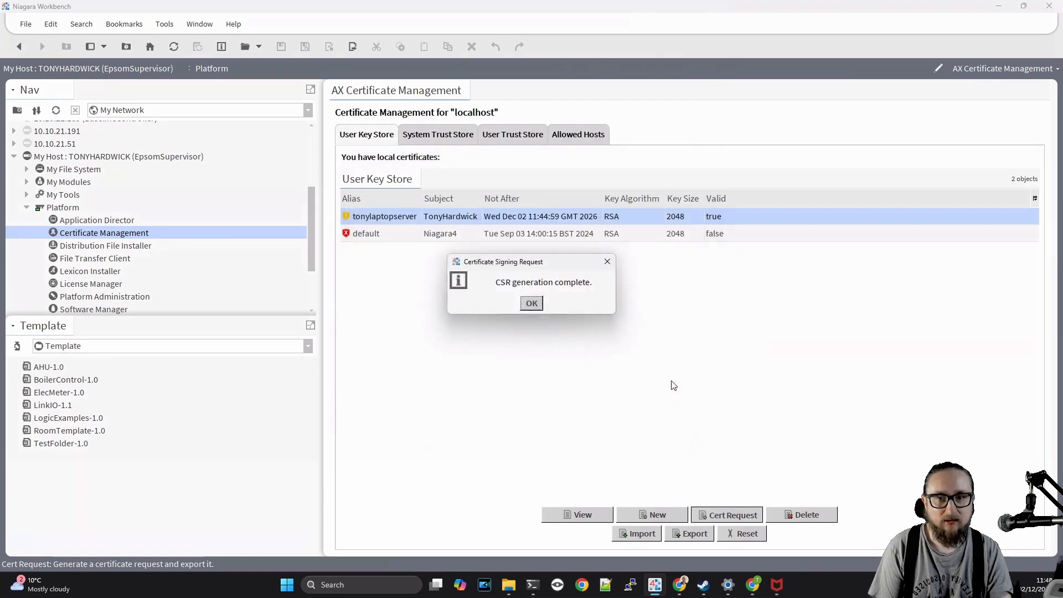
pyautogui.click(533, 304)
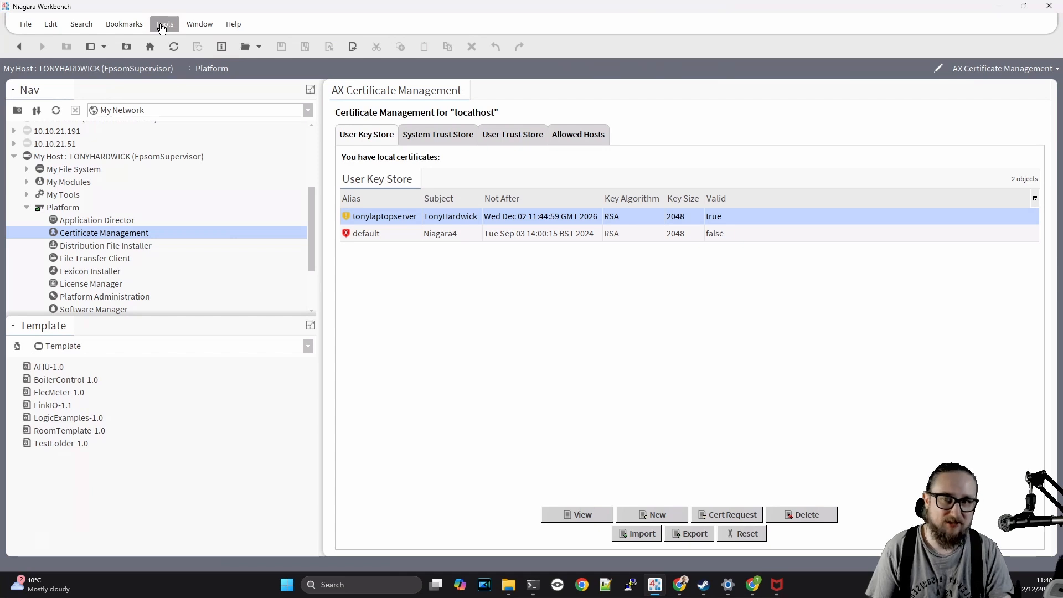
# Step: Start the Certificate Signer Tool and load tonylaptopserver.csr as the signing request
pyautogui.click(162, 25)
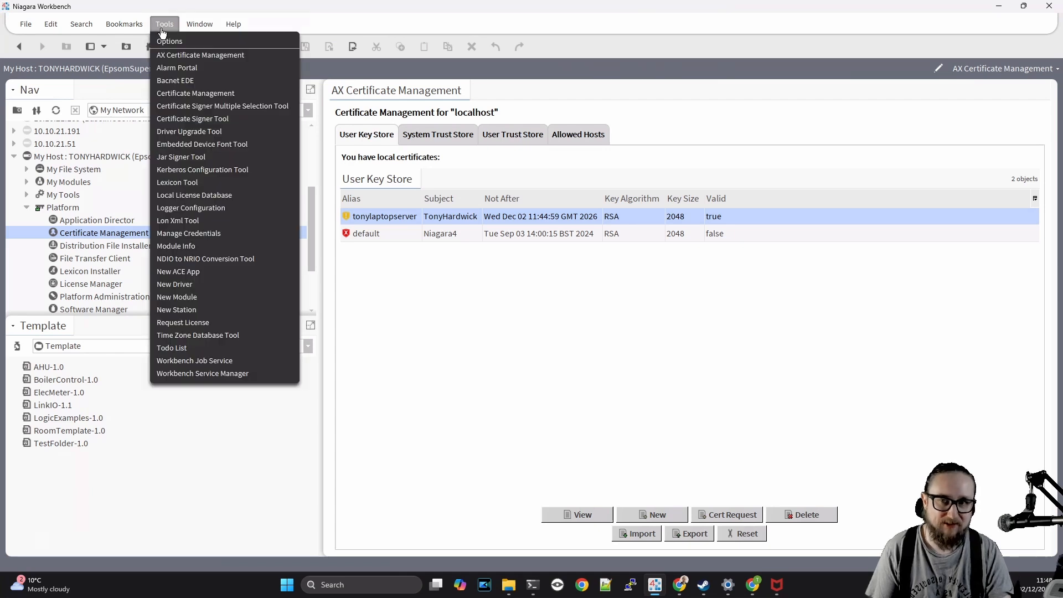
pyautogui.click(195, 122)
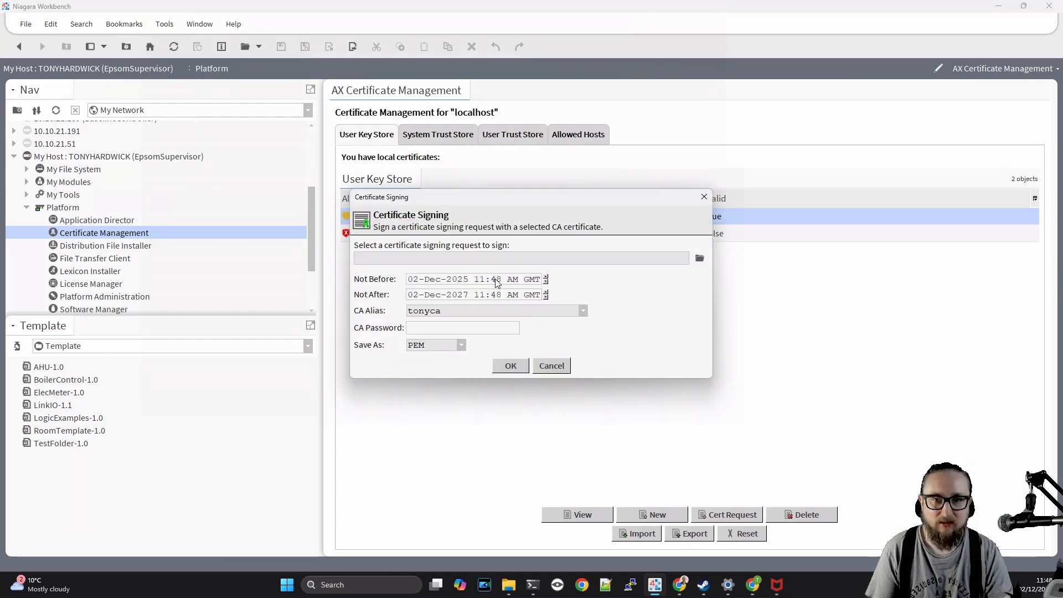
pyautogui.click(699, 258)
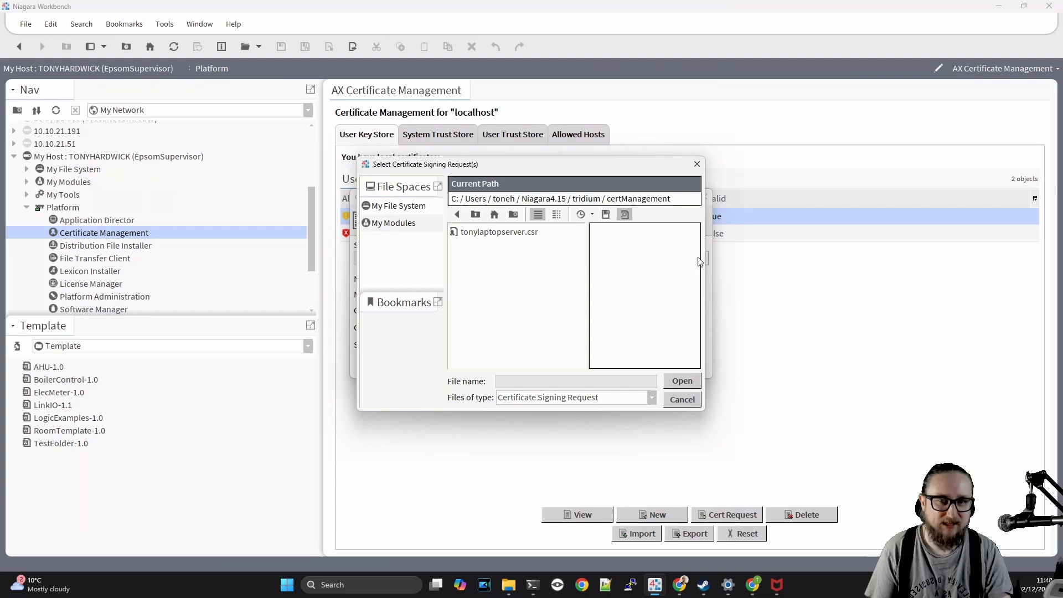
pyautogui.click(520, 232)
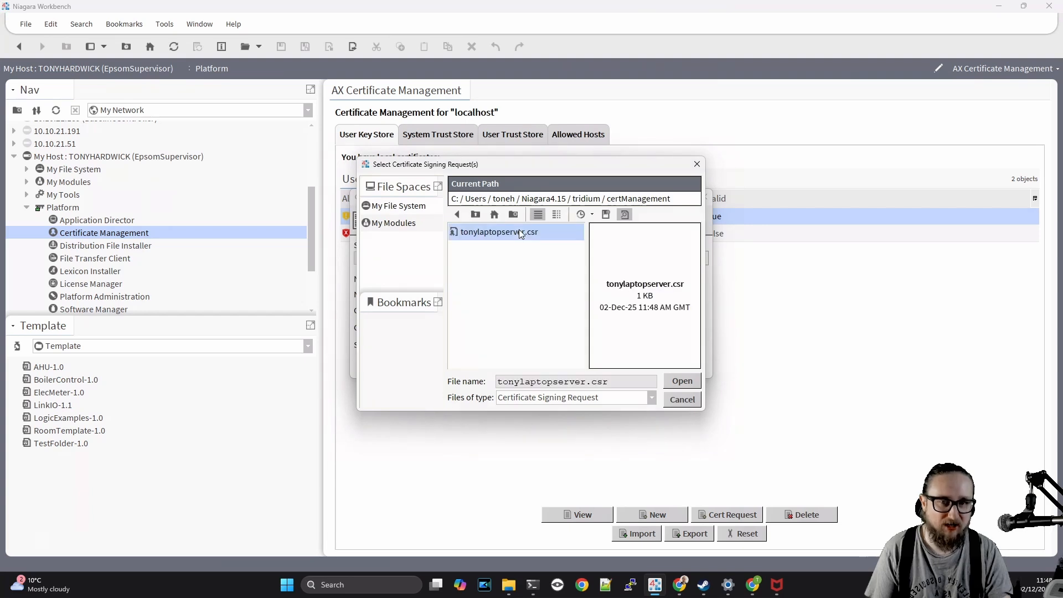
pyautogui.click(683, 381)
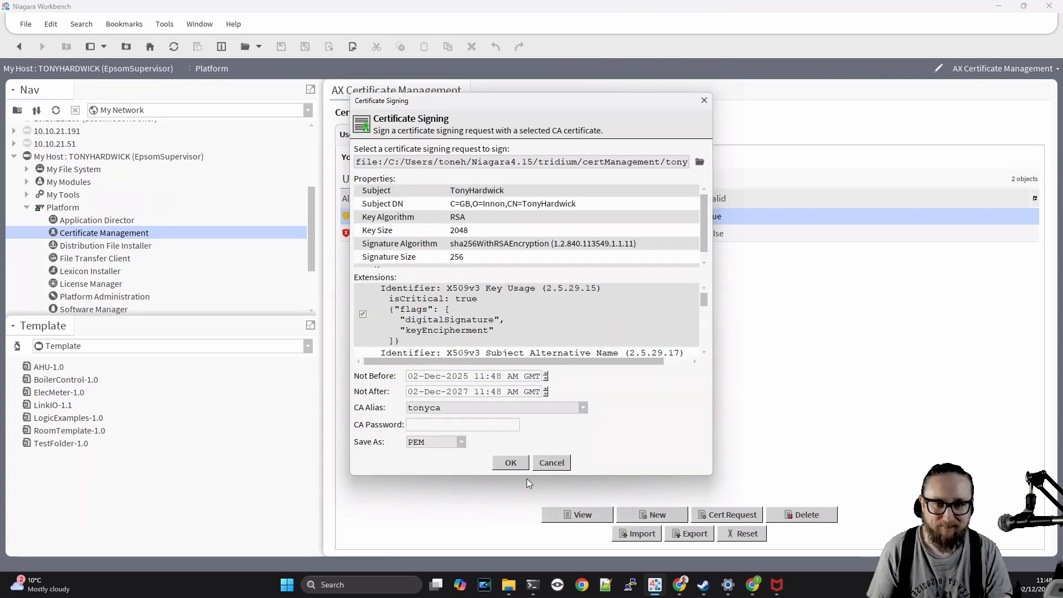
# Step: Sign the request with the tonyca CA using the CA password and save the signed certificate as tonylaptopserver.pem
pyautogui.click(585, 408)
pyautogui.click(585, 407)
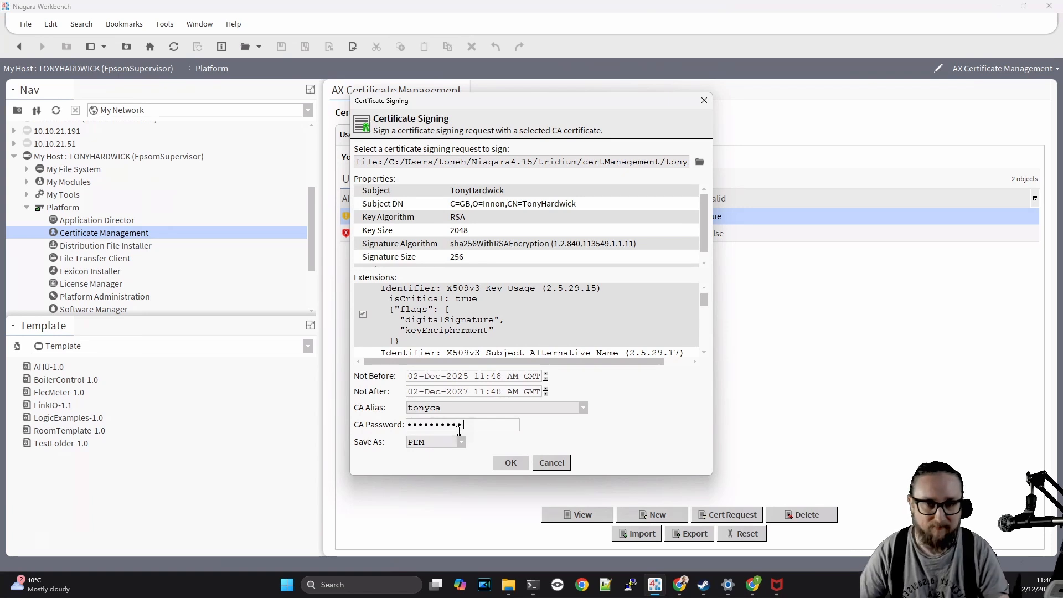
pyautogui.click(511, 464)
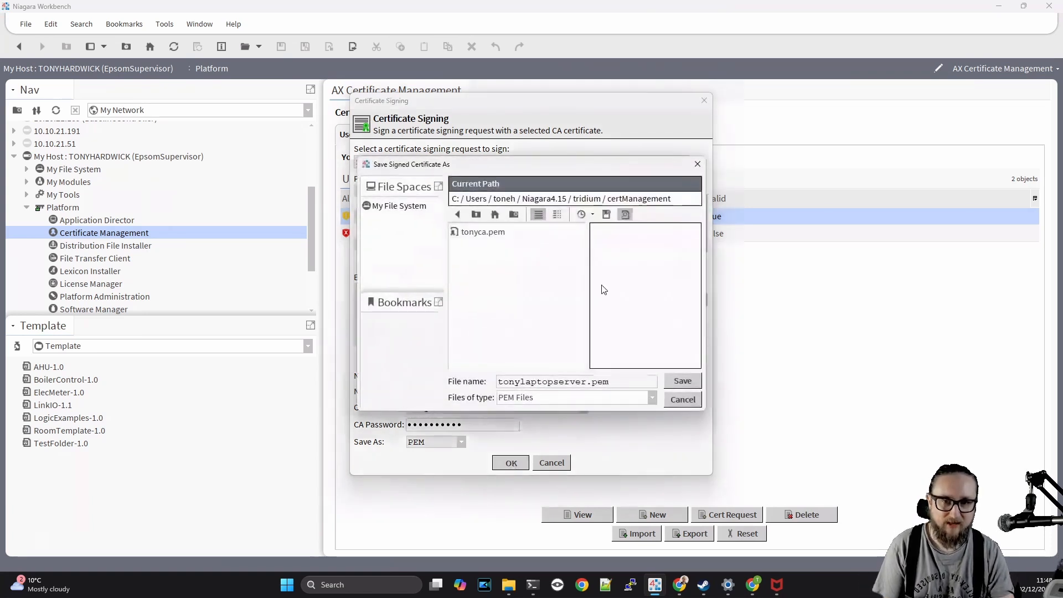
pyautogui.click(688, 381)
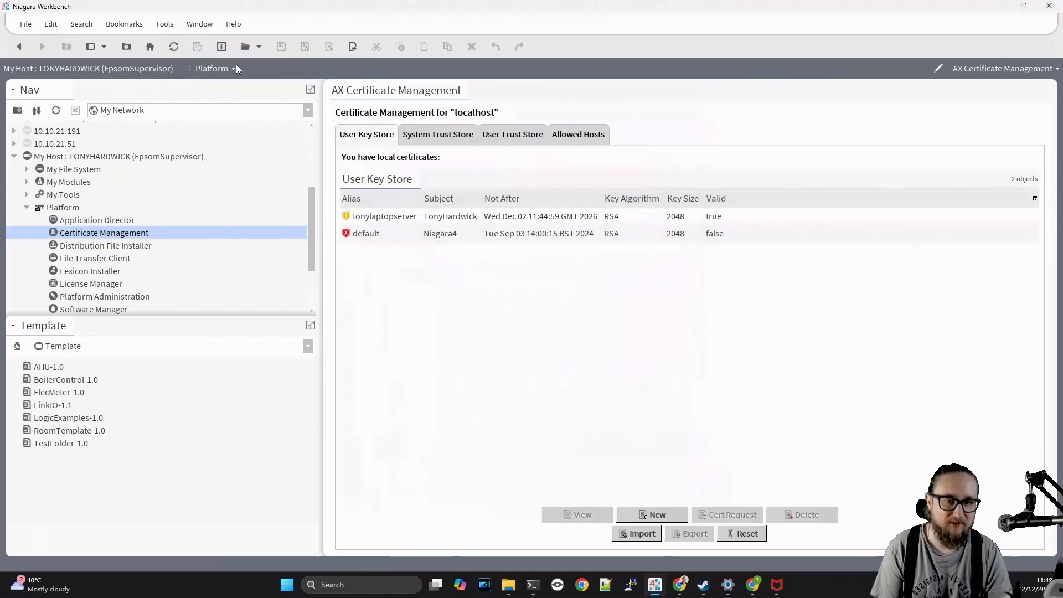
# Step: Import tonylaptopserver.pem into the User Key Store under the alias tonylaptopserver, using the global certificate password
pyautogui.click(637, 533)
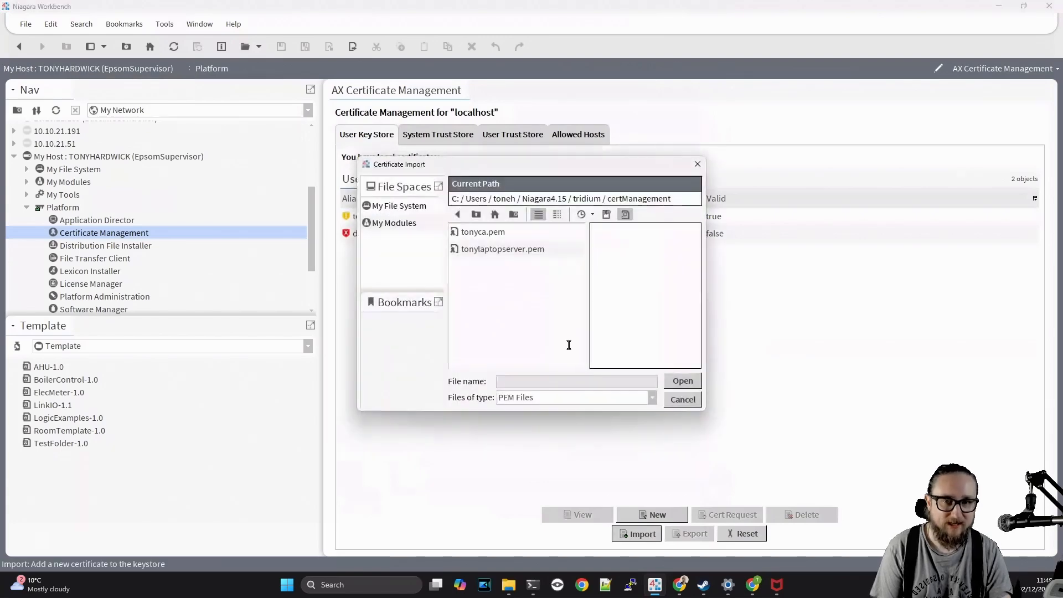
pyautogui.click(511, 250)
pyautogui.click(683, 381)
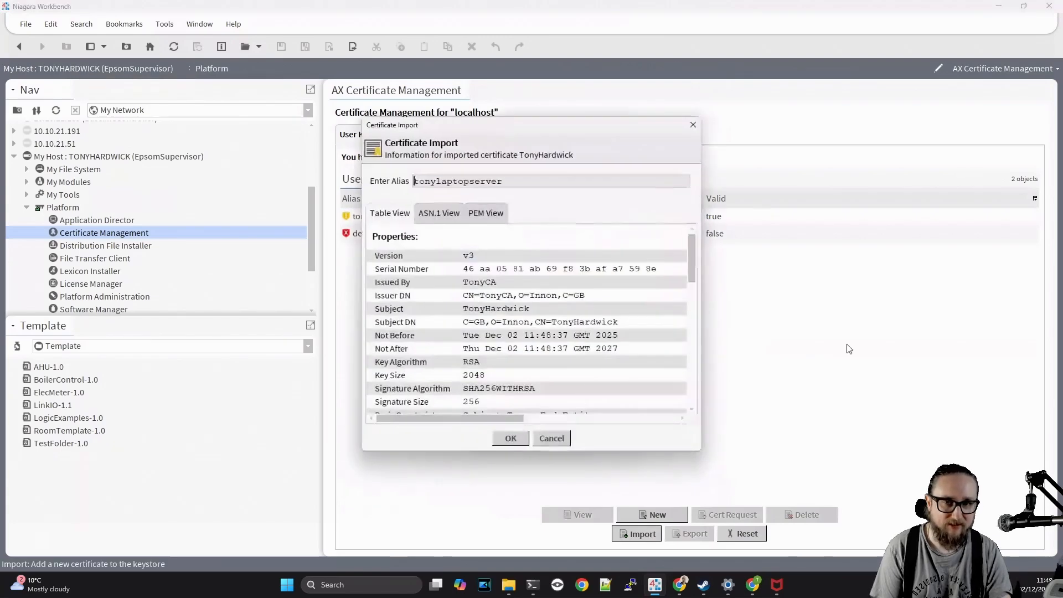
pyautogui.click(511, 439)
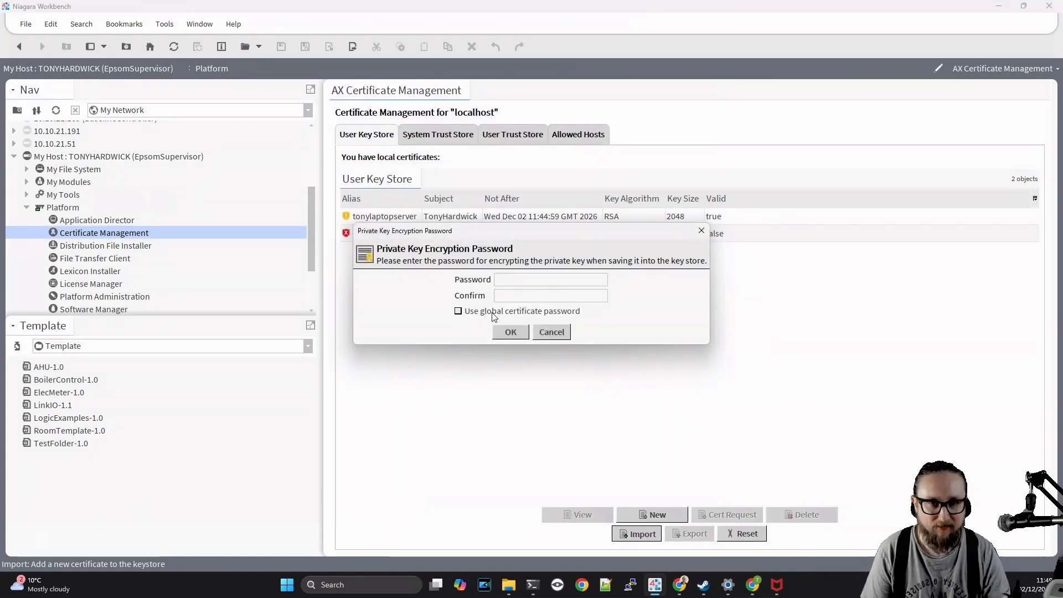
pyautogui.click(494, 313)
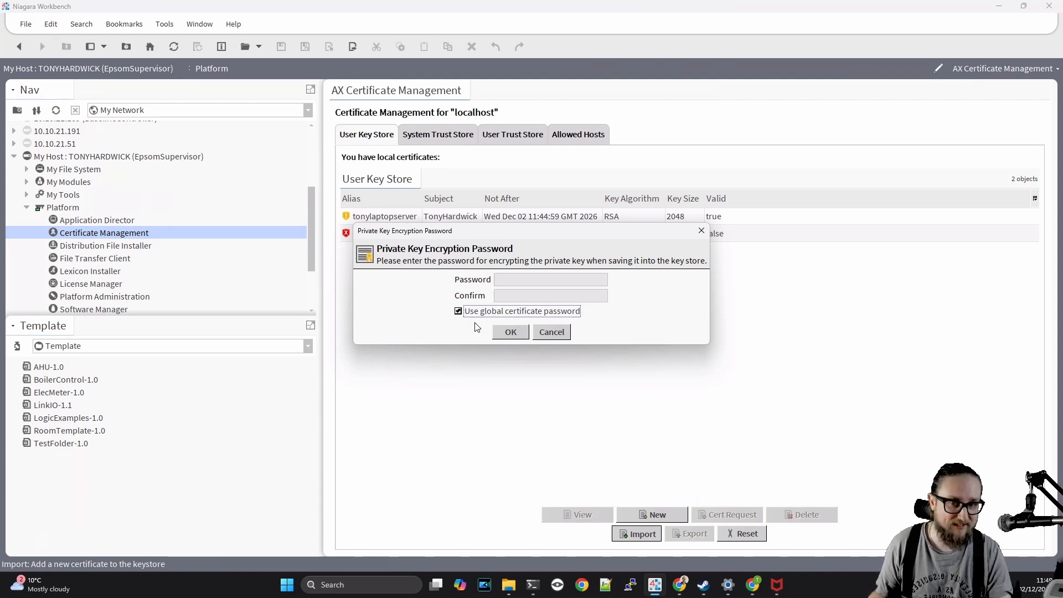
pyautogui.click(510, 336)
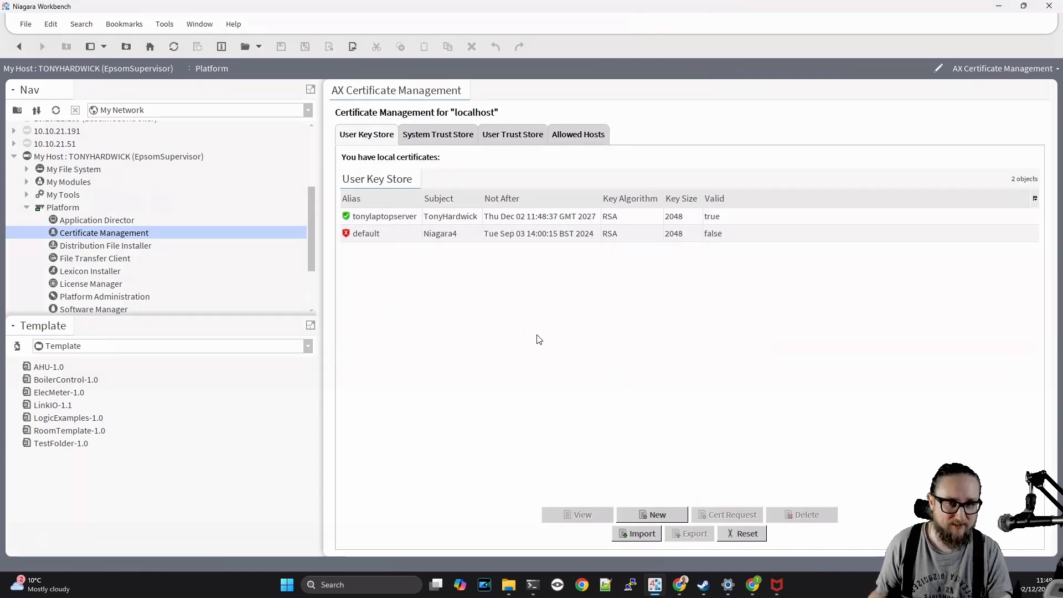
pyautogui.click(412, 219)
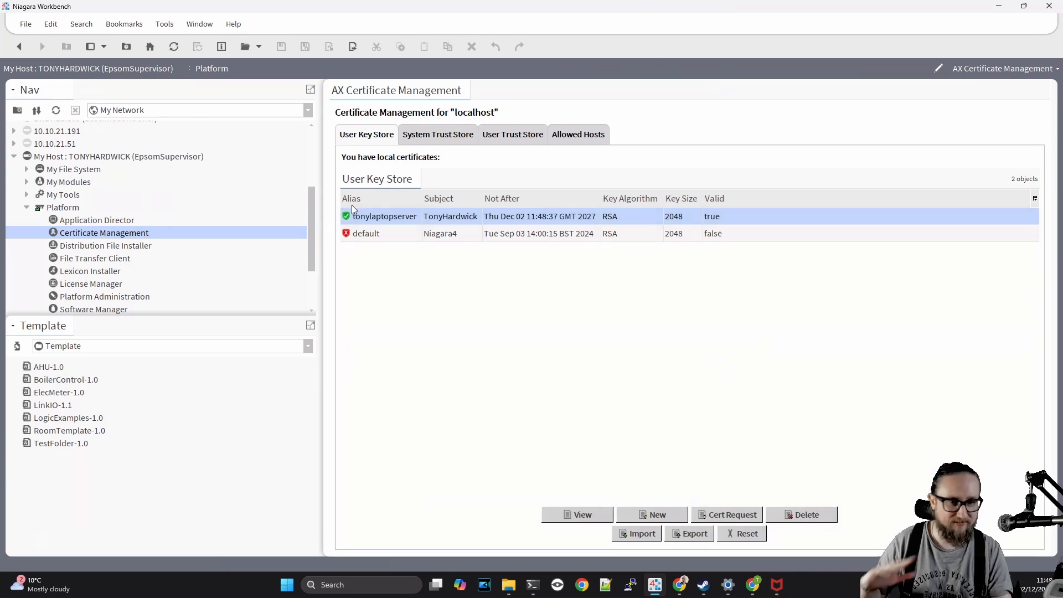
pyautogui.click(474, 353)
# Step: Log on to the EpsomSupervisor station with the remembered credentials and open its Config property sheet
pyautogui.scroll(-2, 263, 223)
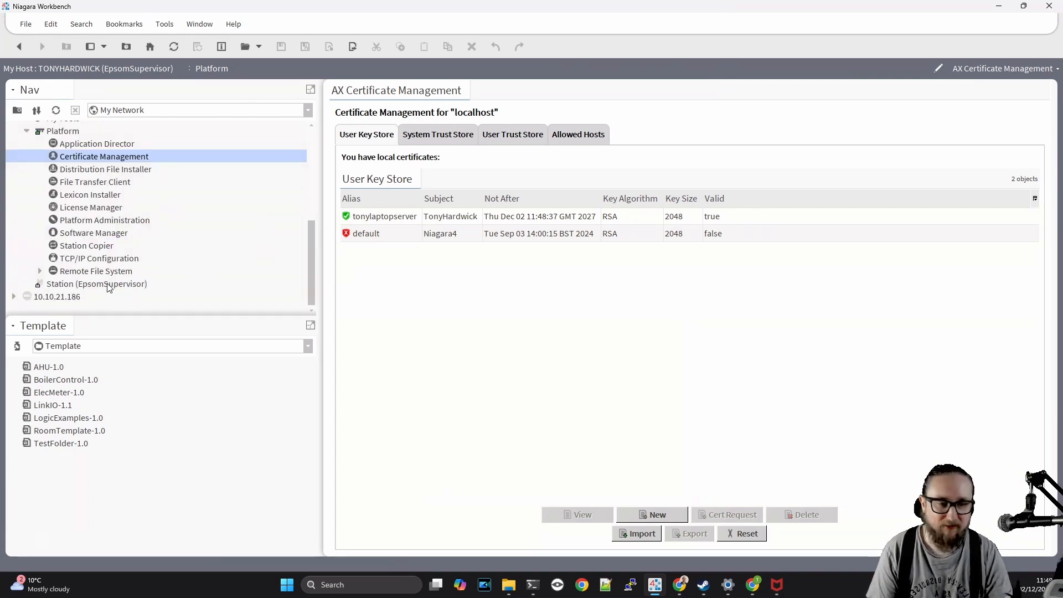
pyautogui.doubleClick(108, 287)
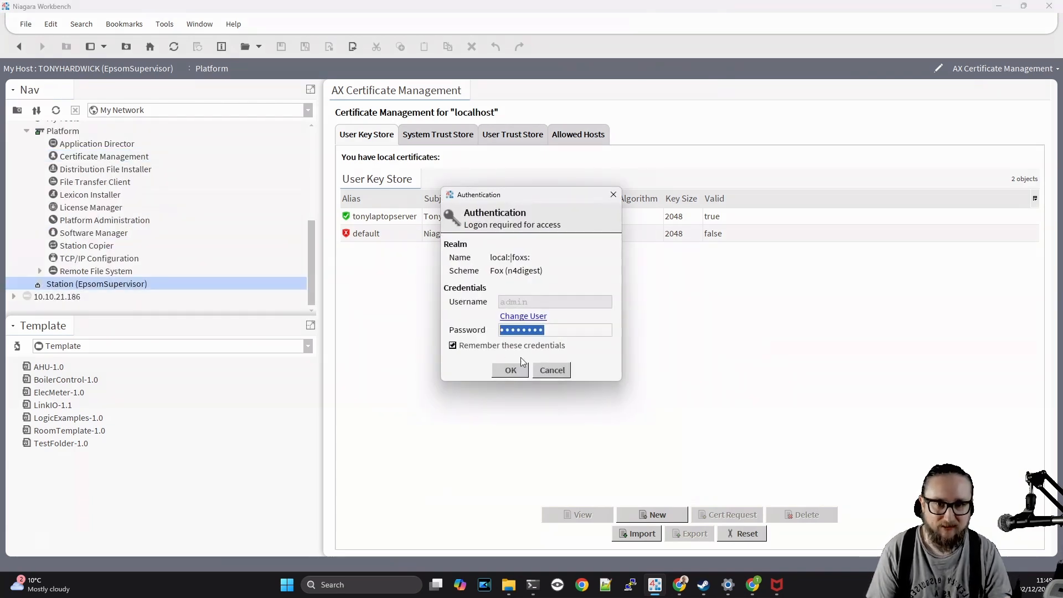
pyautogui.click(506, 367)
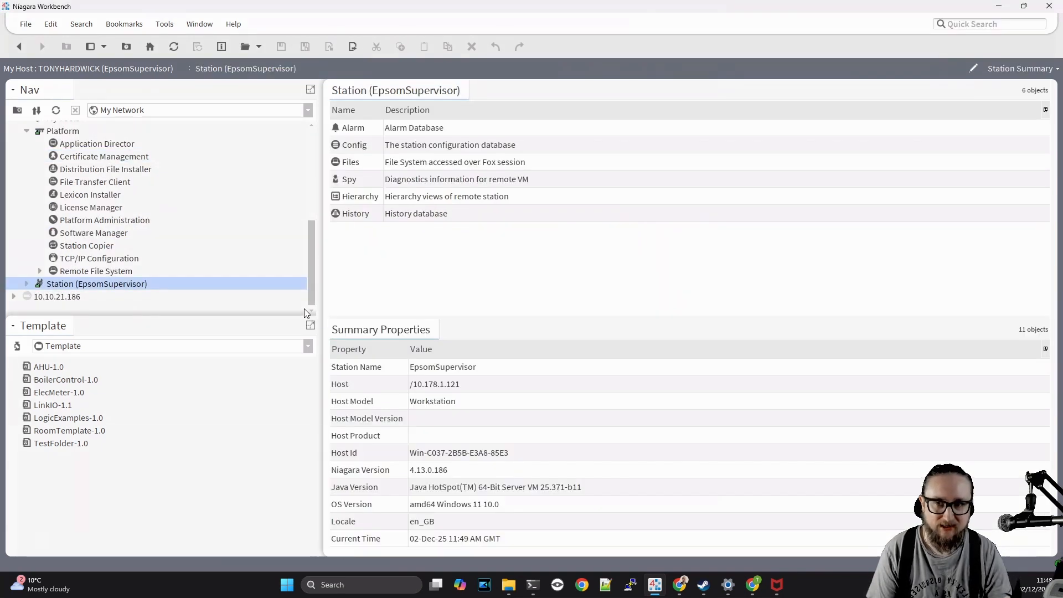
pyautogui.doubleClick(357, 145)
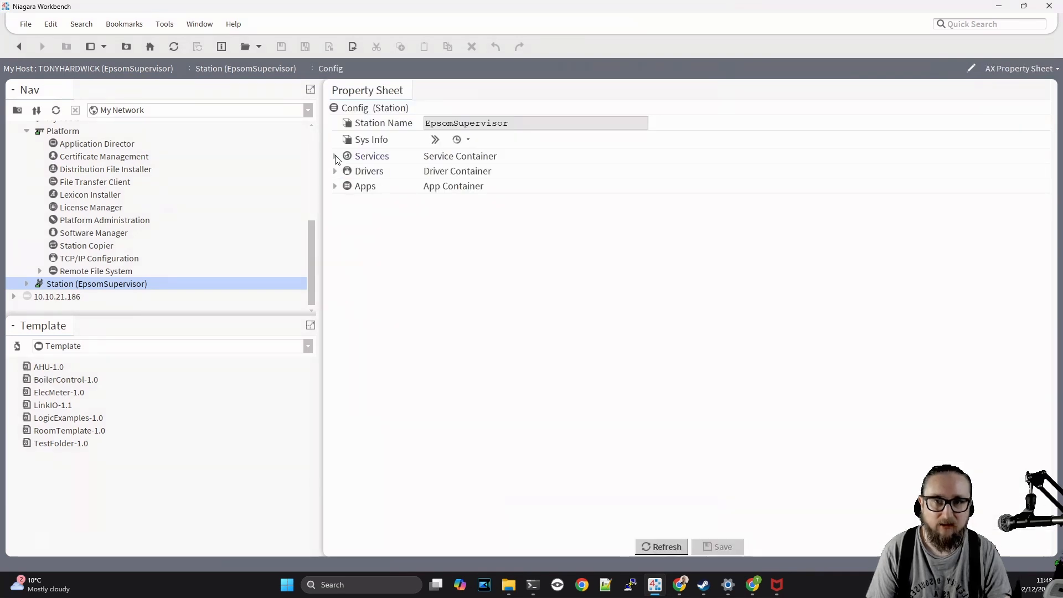
# Step: Set the WebService's Main Https Cert alias to tonylaptopserver, save and refresh, and expand Server Certificate Health
pyautogui.click(333, 155)
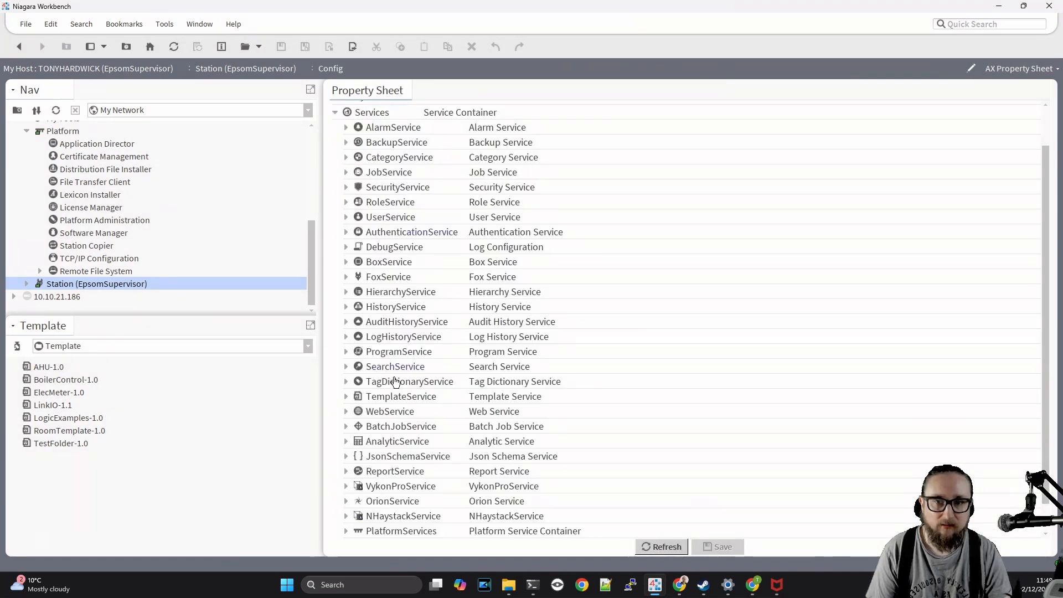
pyautogui.scroll(-1, 394, 384)
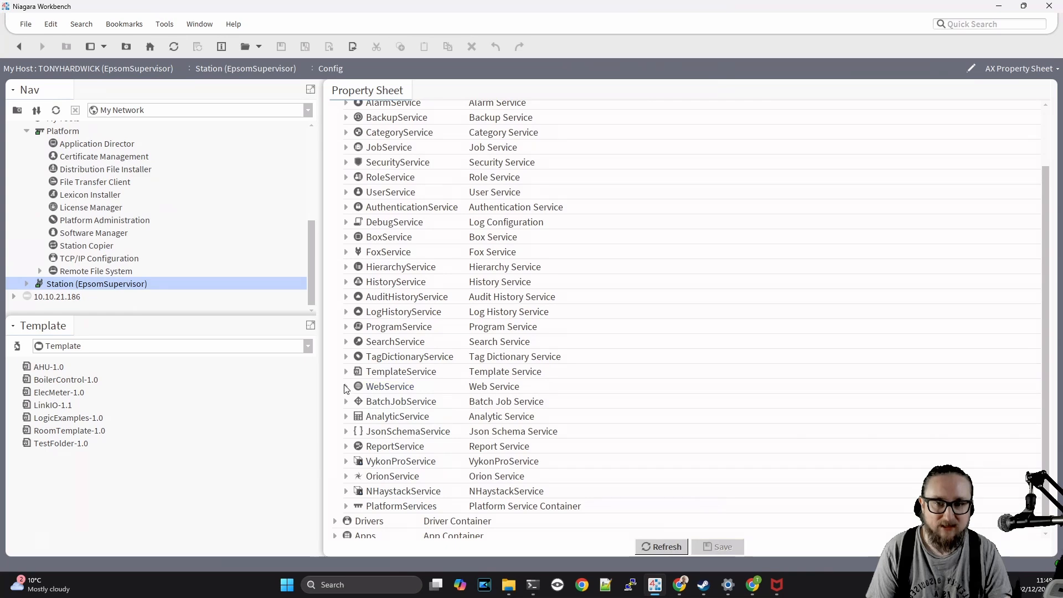
pyautogui.click(346, 387)
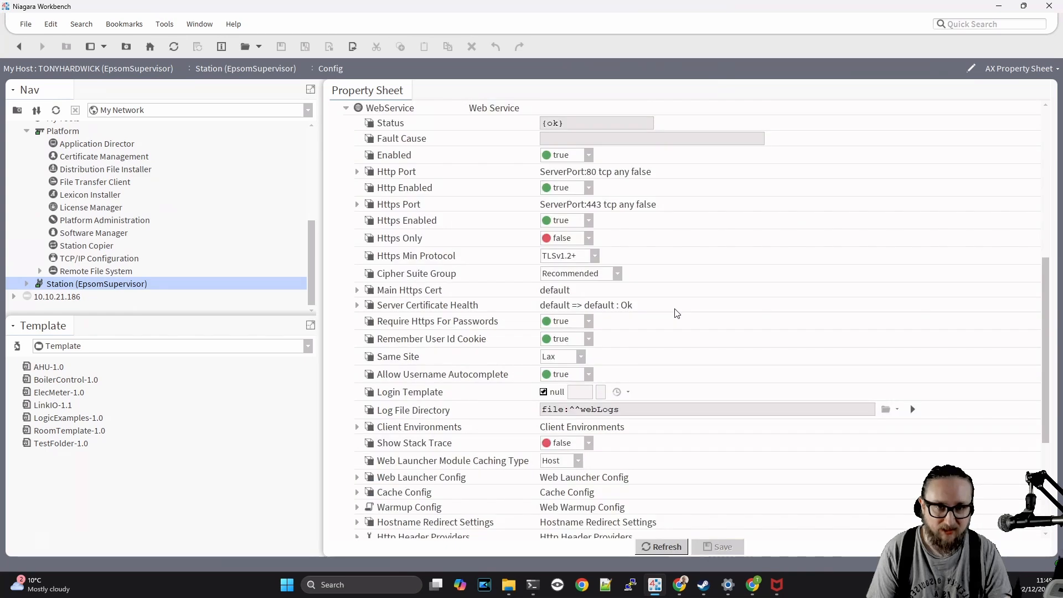
pyautogui.click(357, 290)
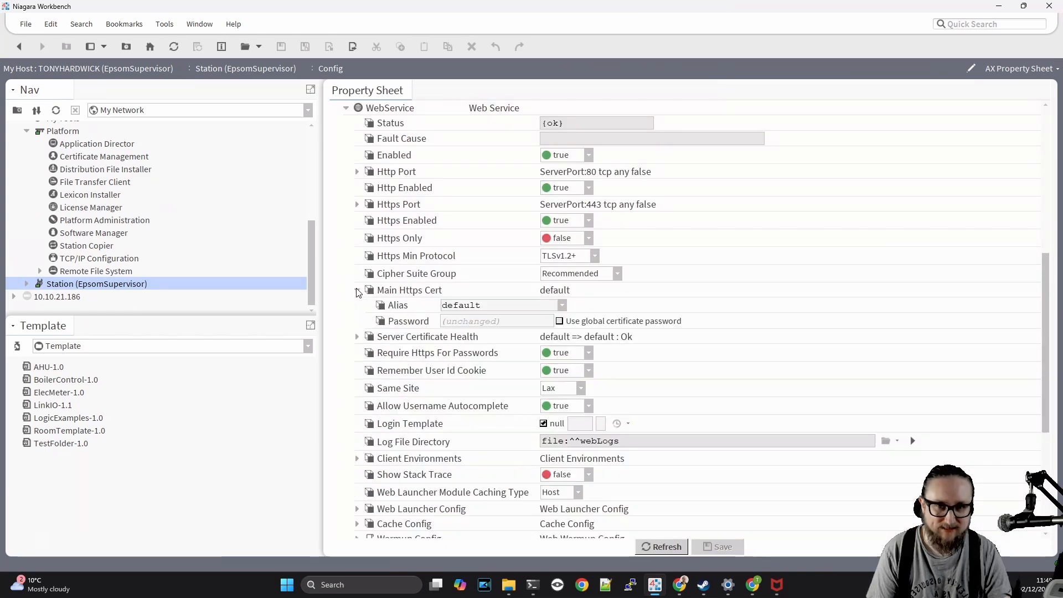
pyautogui.click(563, 306)
pyautogui.click(529, 320)
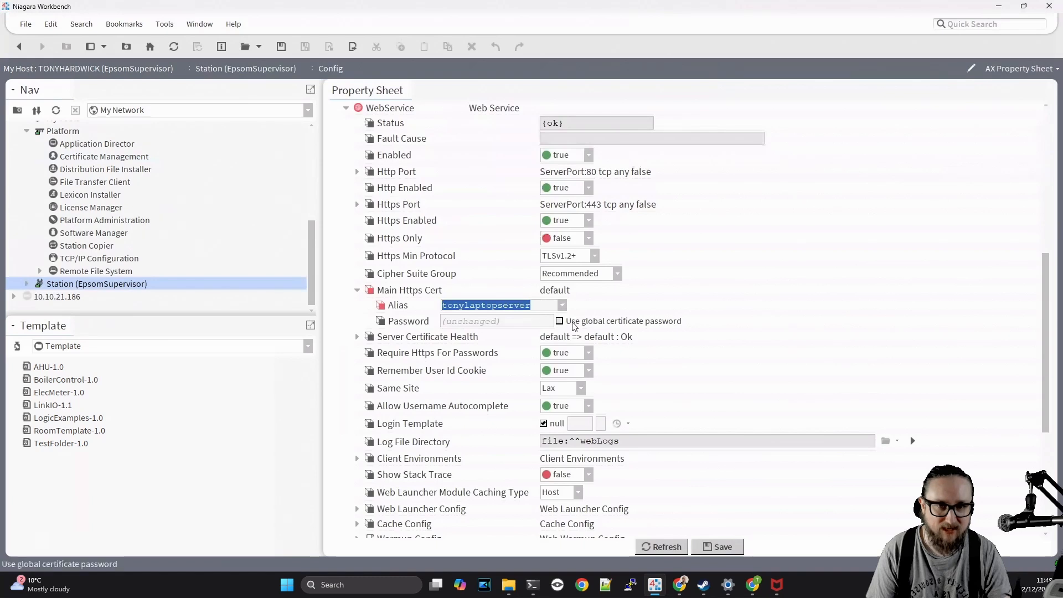
pyautogui.click(710, 549)
pyautogui.click(656, 550)
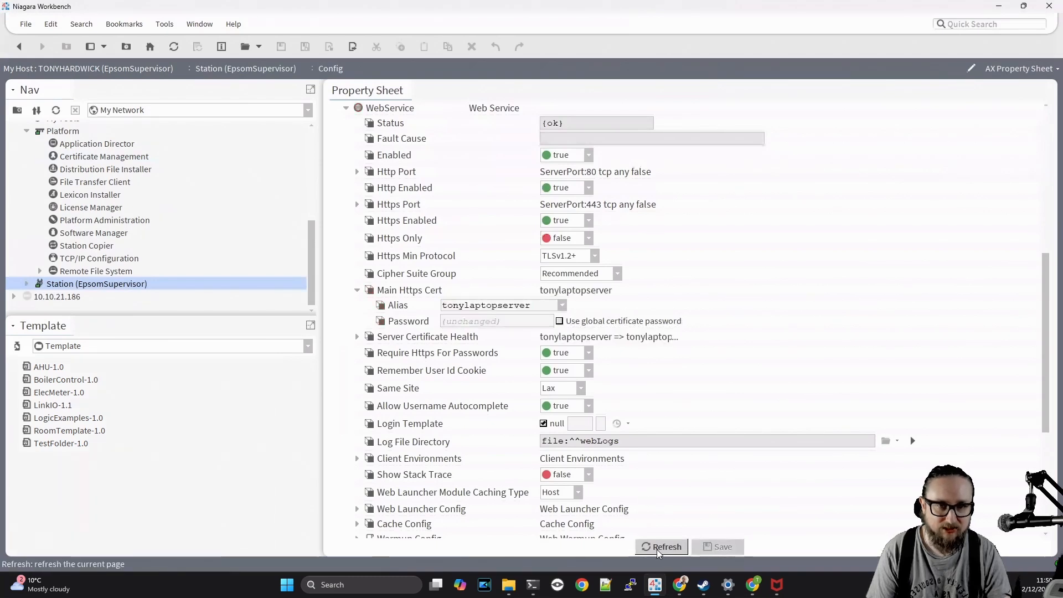
pyautogui.click(357, 338)
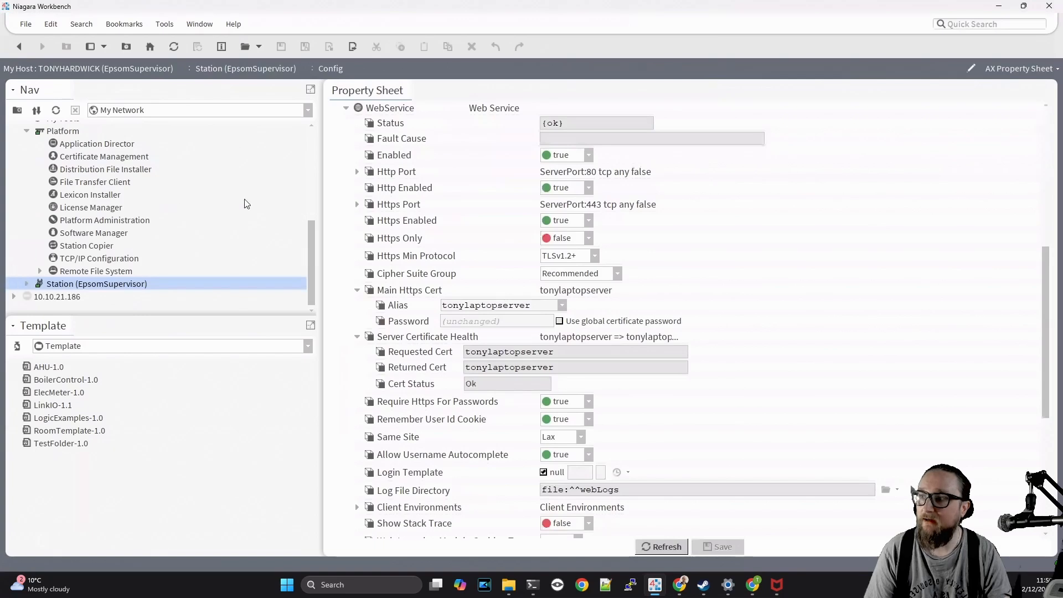
pyautogui.moveTo(678, 587)
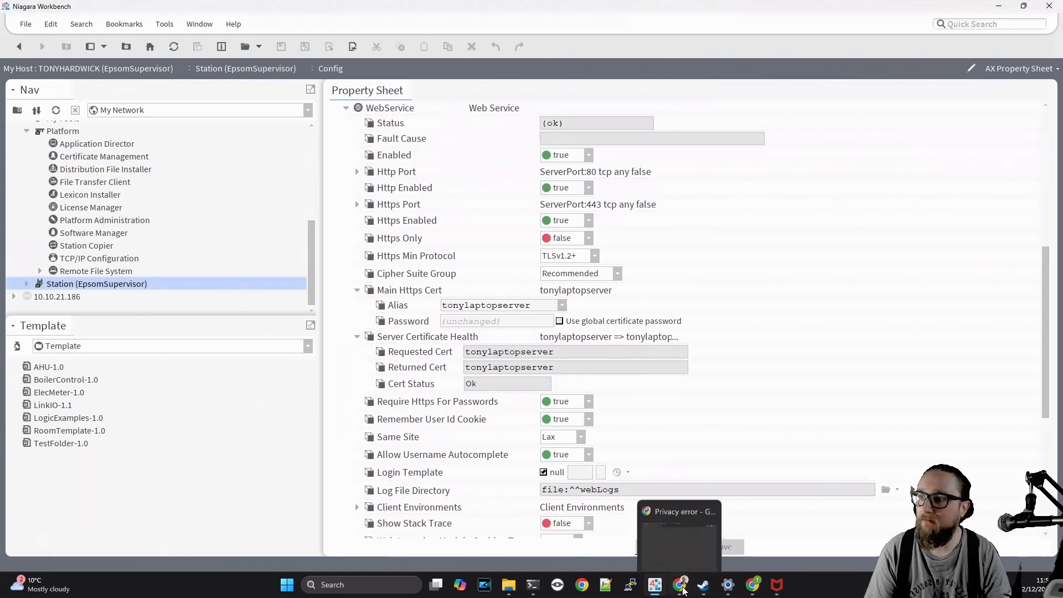
pyautogui.click(677, 535)
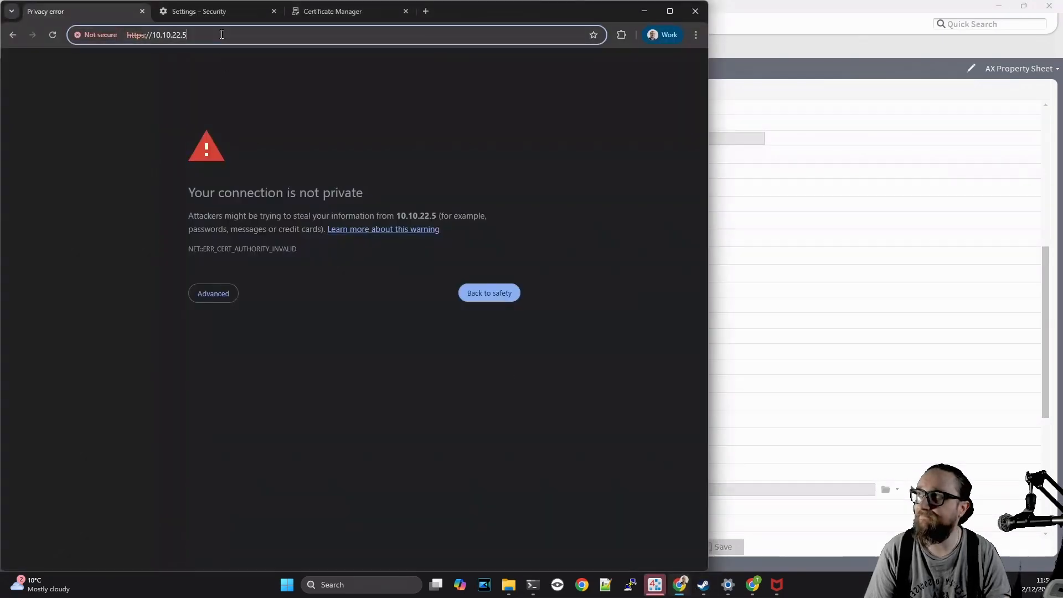
pyautogui.click(309, 34)
pyautogui.press('Return')
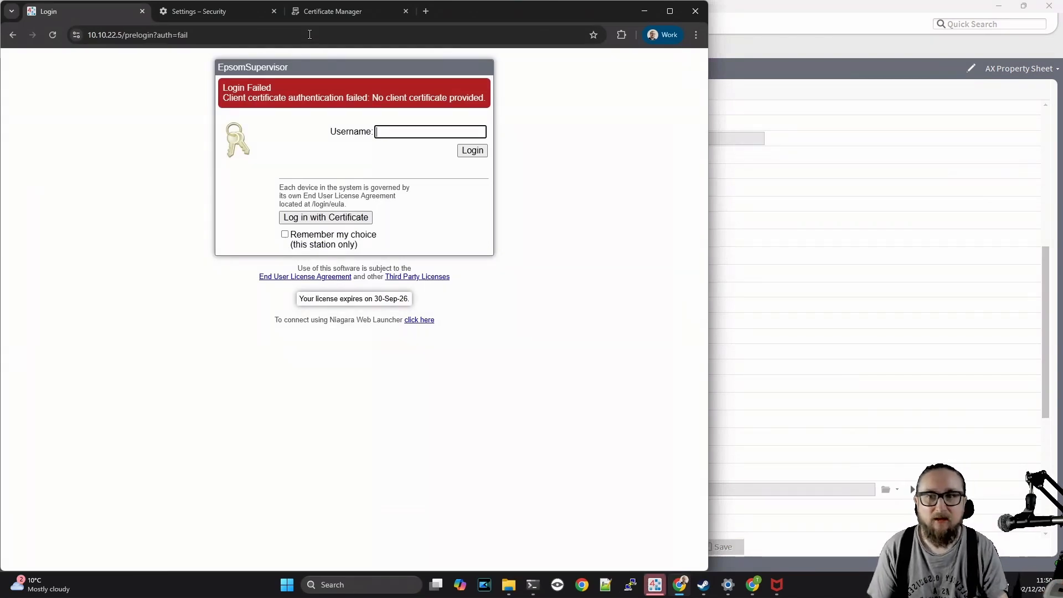
# Step: Load the EpsomSupervisor station over HTTPS using the laptop's hostname instead of its IP address
pyautogui.click(309, 34)
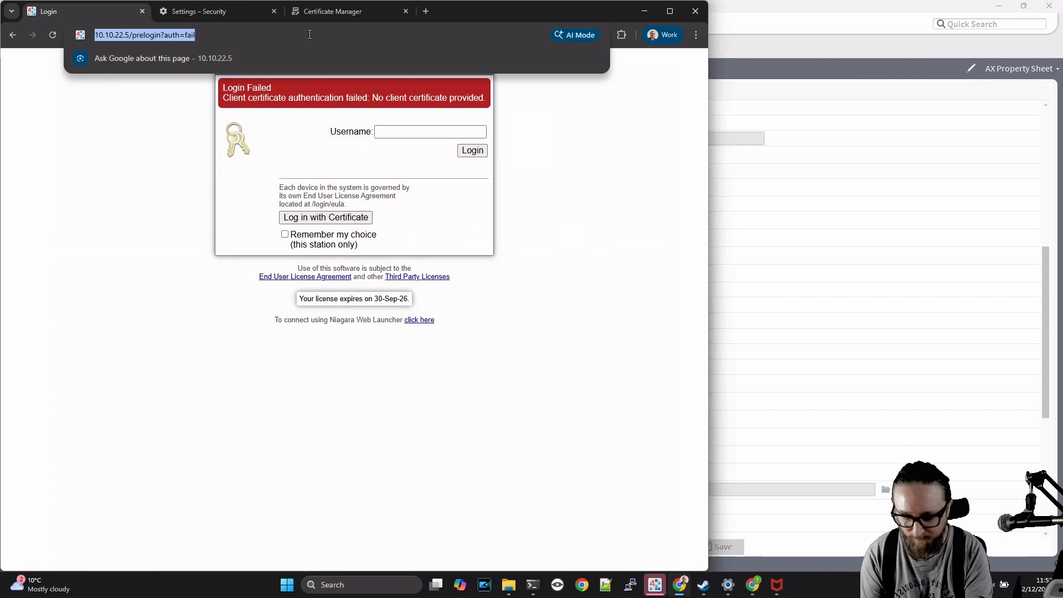
pyautogui.write('https://')
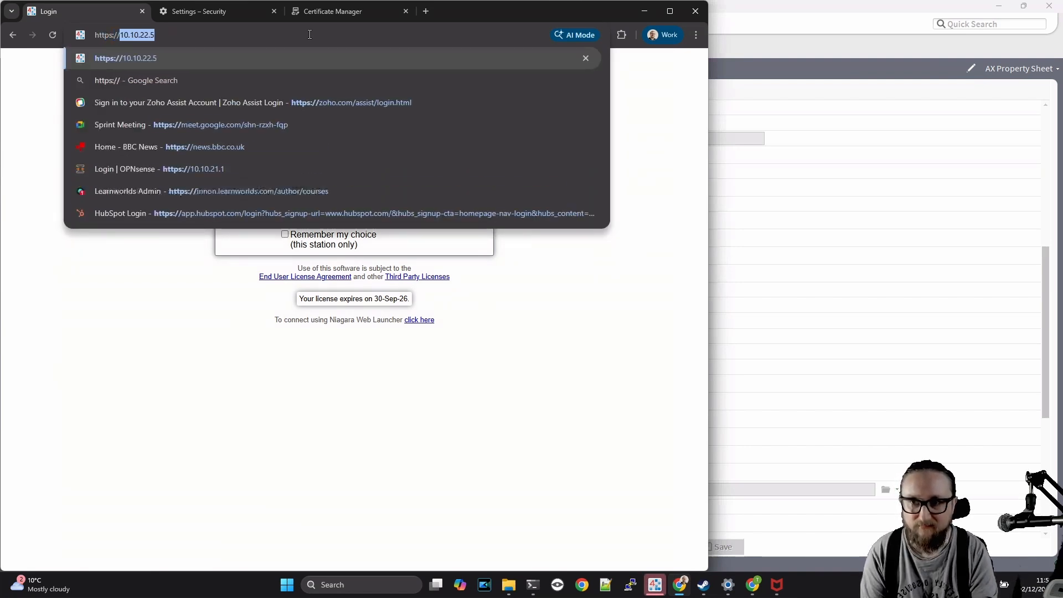
pyautogui.write('TonyHa')
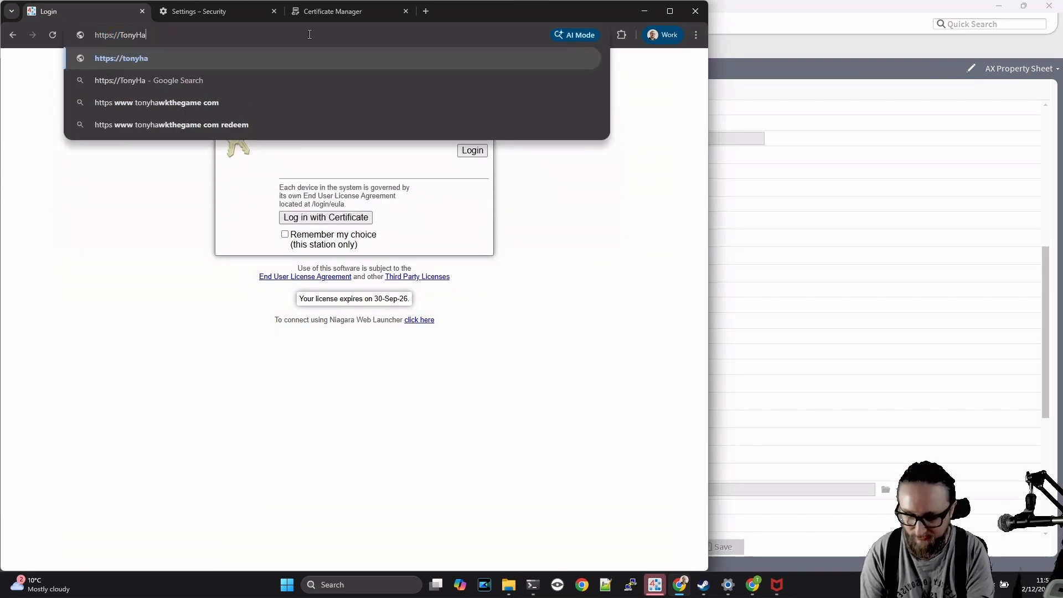
pyautogui.write('rdwick')
pyautogui.press('Return')
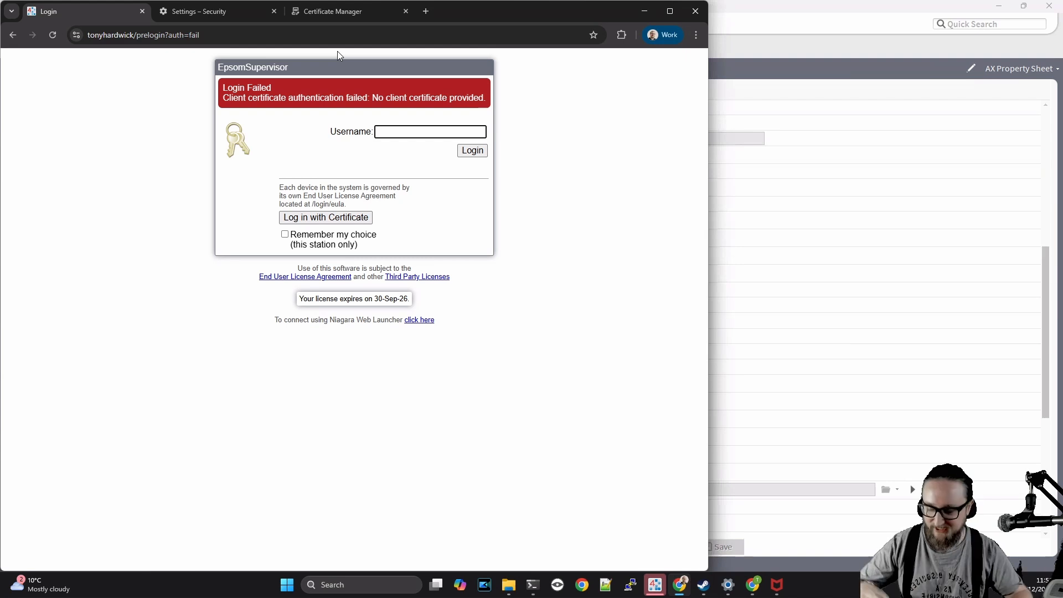
pyautogui.click(239, 38)
pyautogui.write('http')
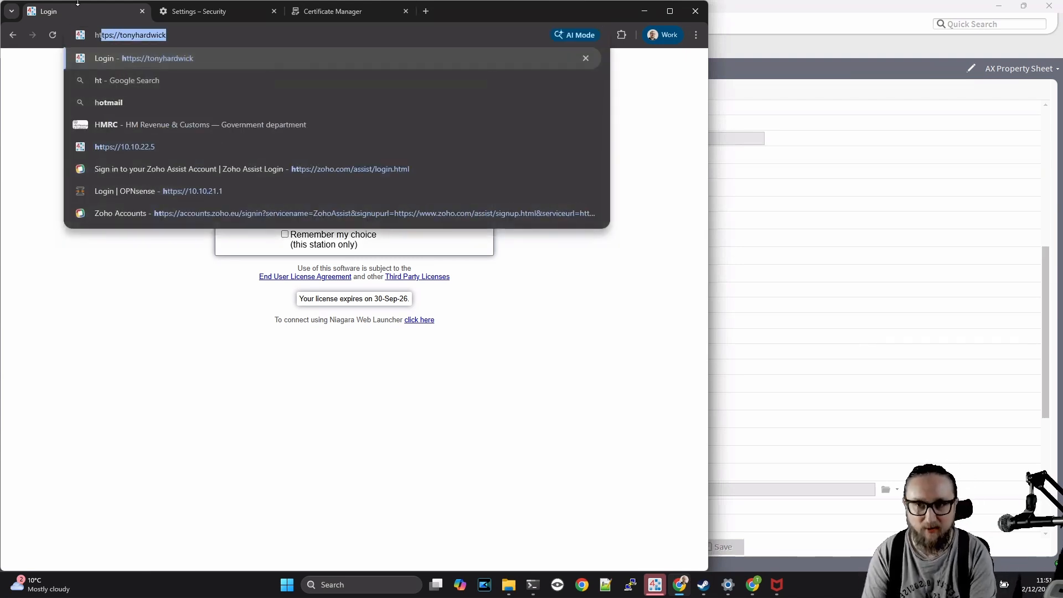
pyautogui.write('s:')
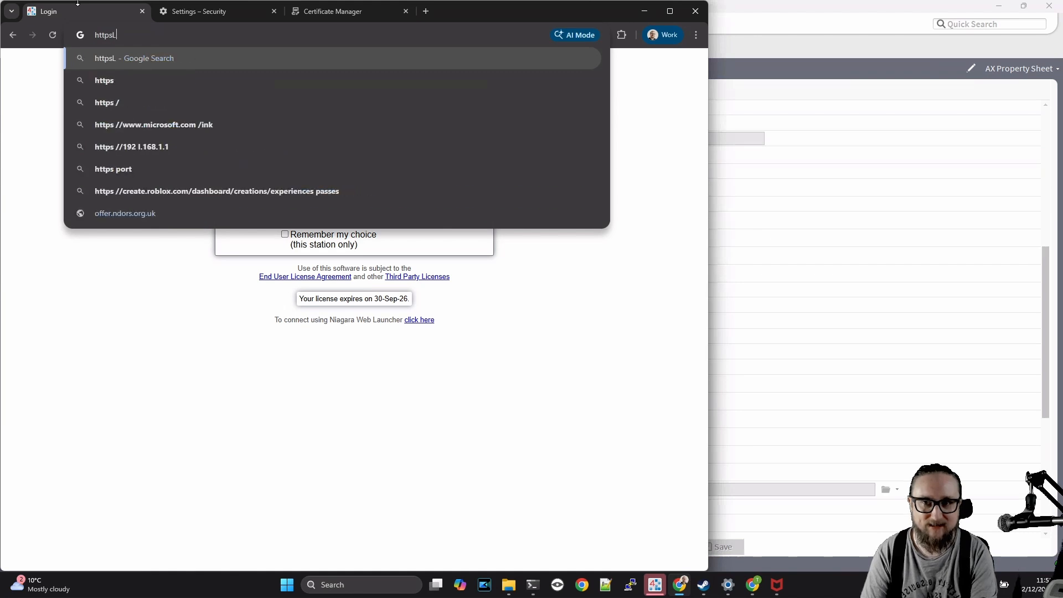
pyautogui.write('//')
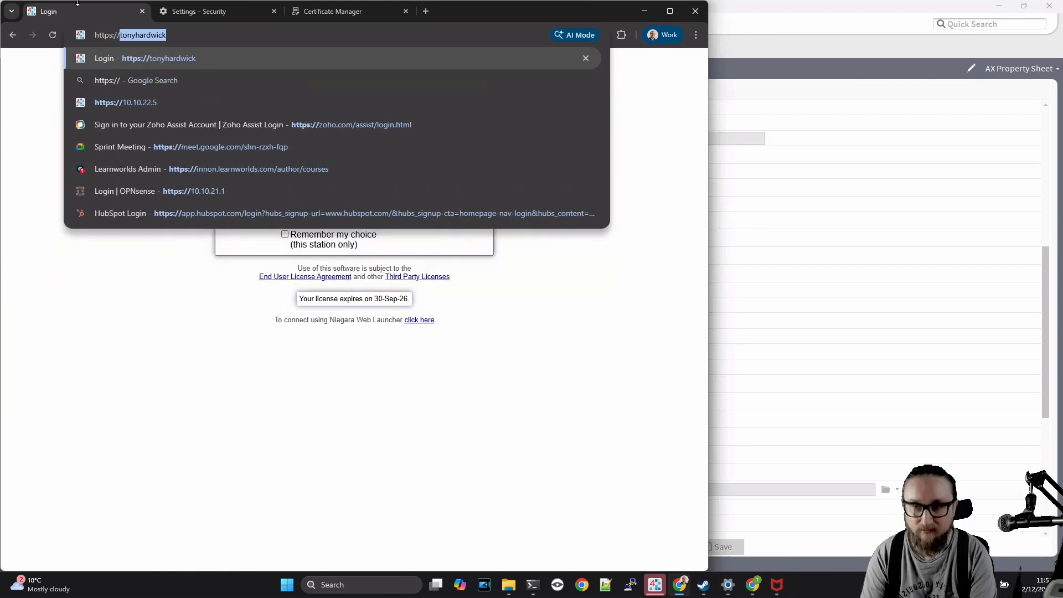
pyautogui.press('Return')
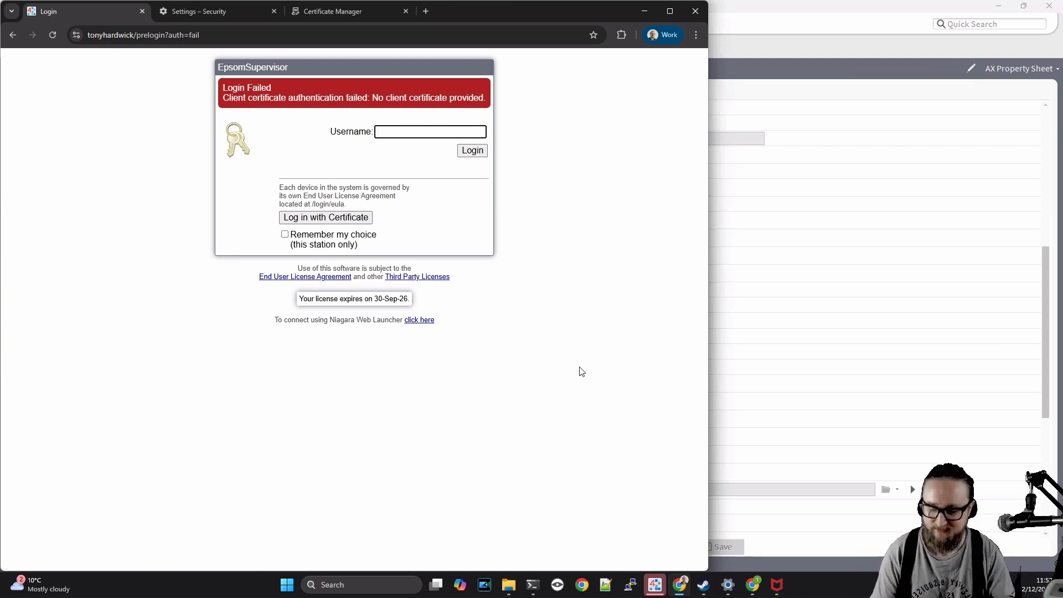
# Step: Switch to Niagara Workbench, open the station's FoxService property sheet and expand Foxs Cert
pyautogui.click(655, 585)
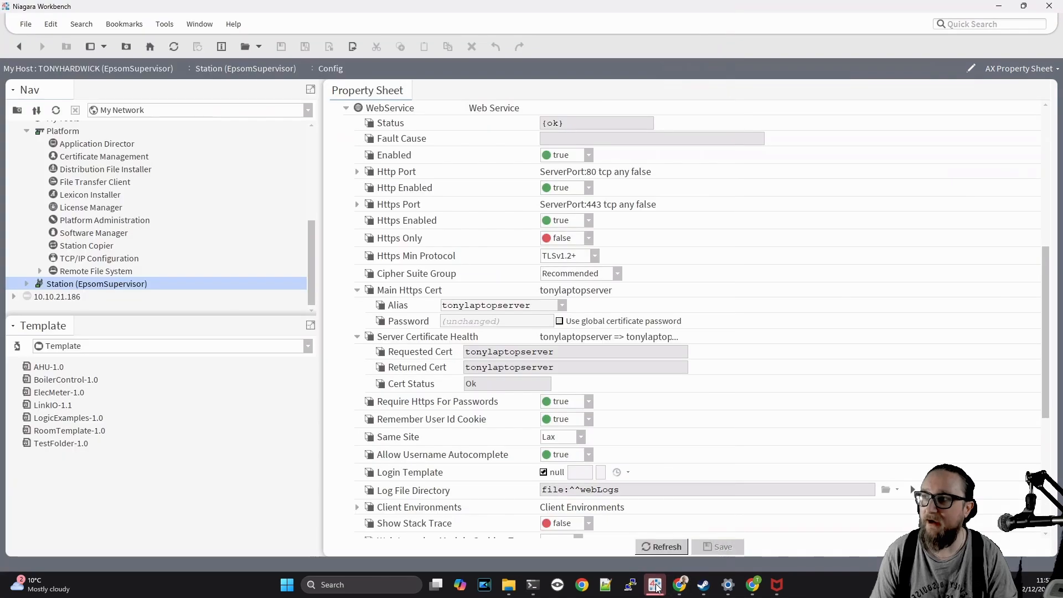
pyautogui.rightClick(252, 189)
pyautogui.click(274, 250)
pyautogui.scroll(-3, 126, 266)
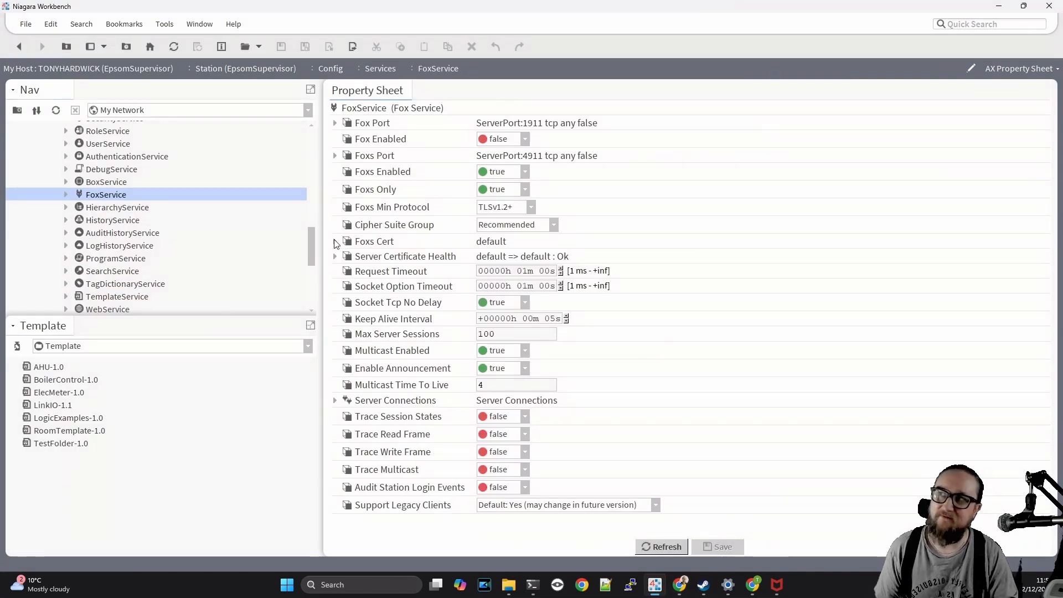
pyautogui.click(335, 242)
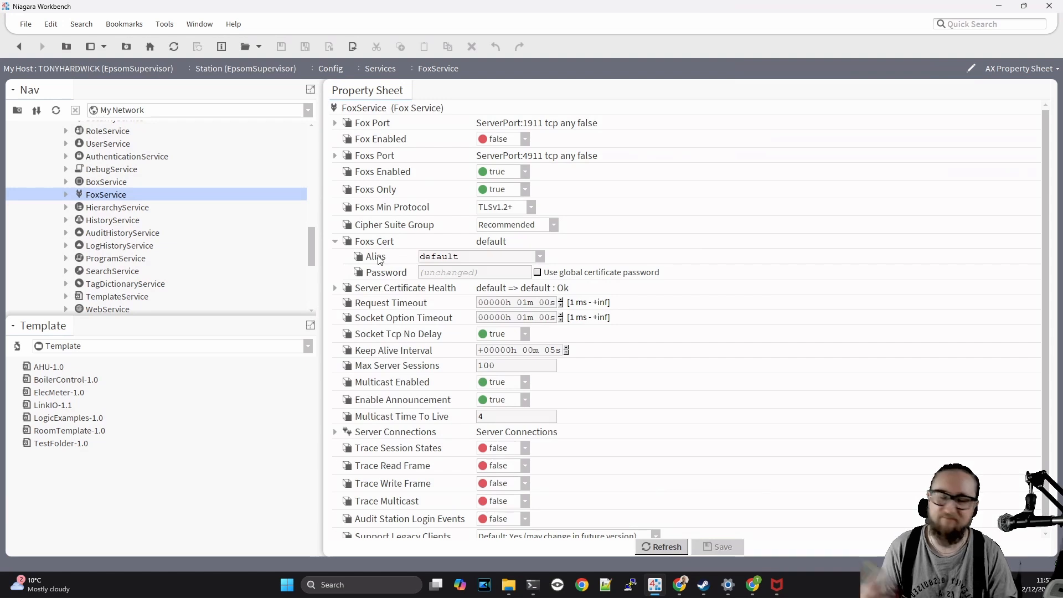